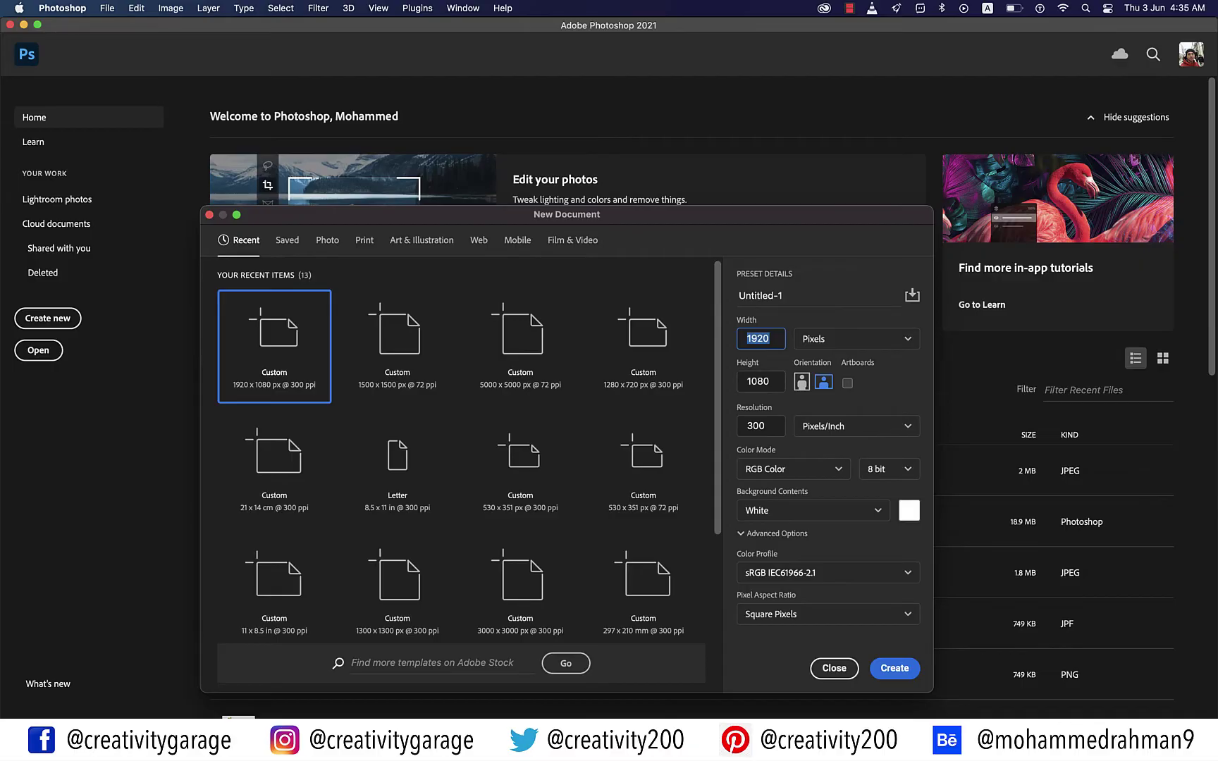
Create a new 1920 x 1080 px document at 300 pixels/inch in RGB Color with a white background
key(Tab)
key(Tab)
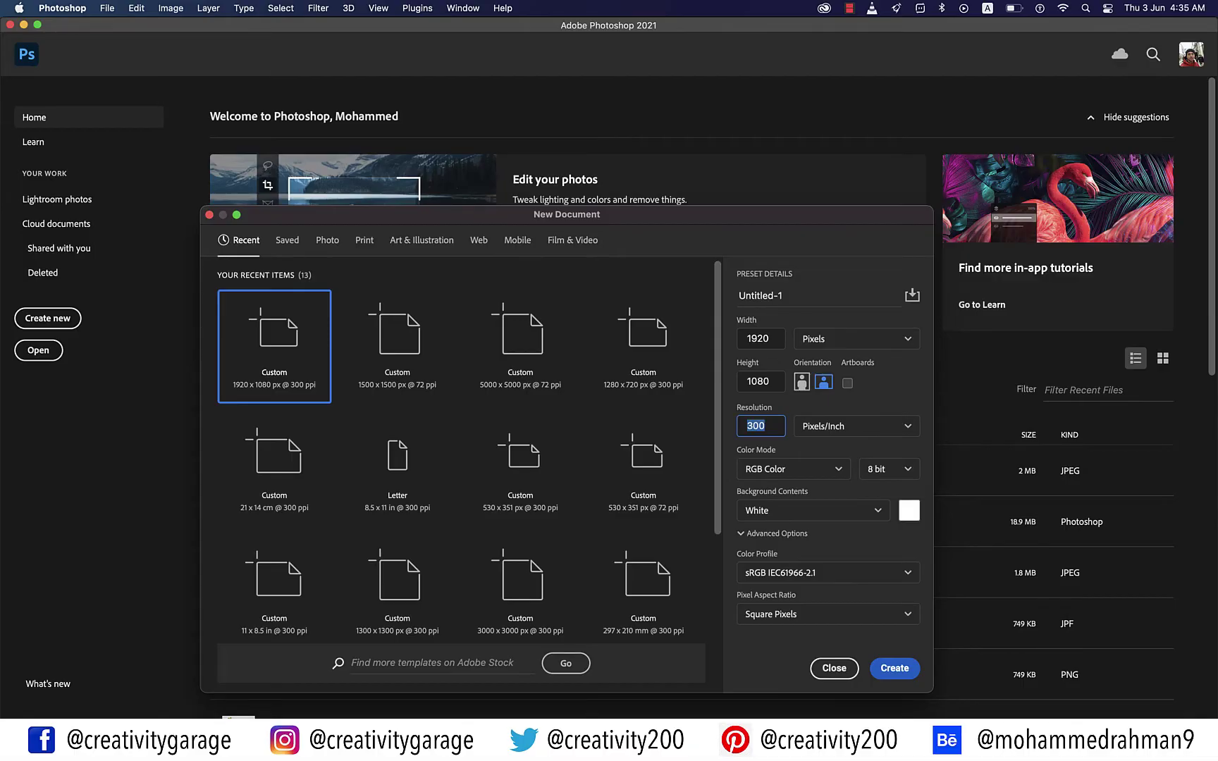
key(Return)
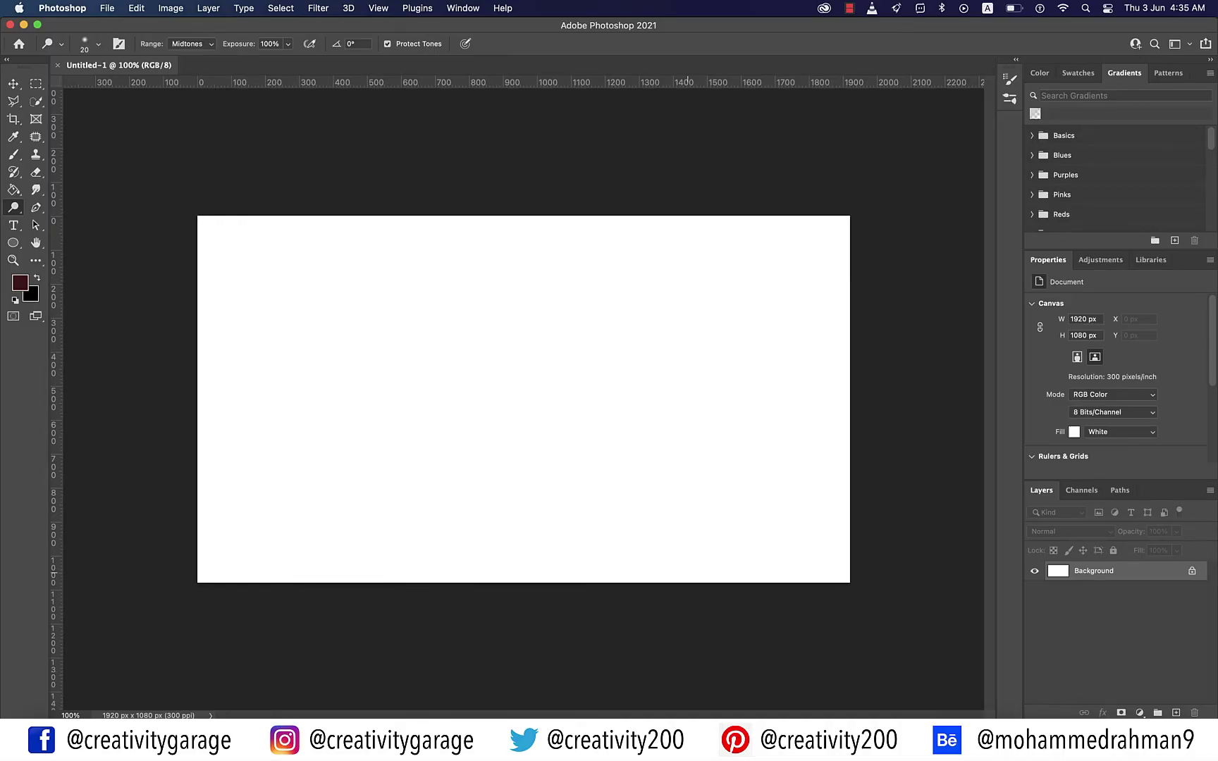
Display the Patterns library and detach it from its group so that it floats over the canvas
click(463, 7)
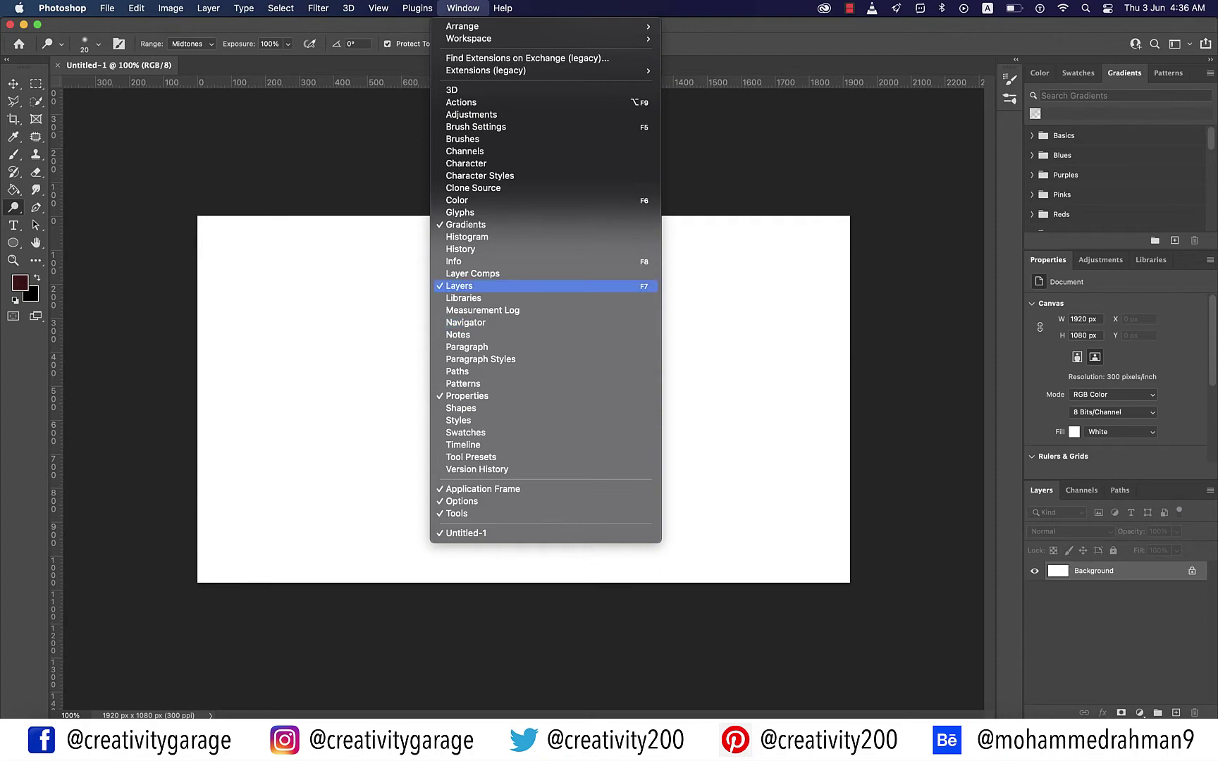
click(463, 384)
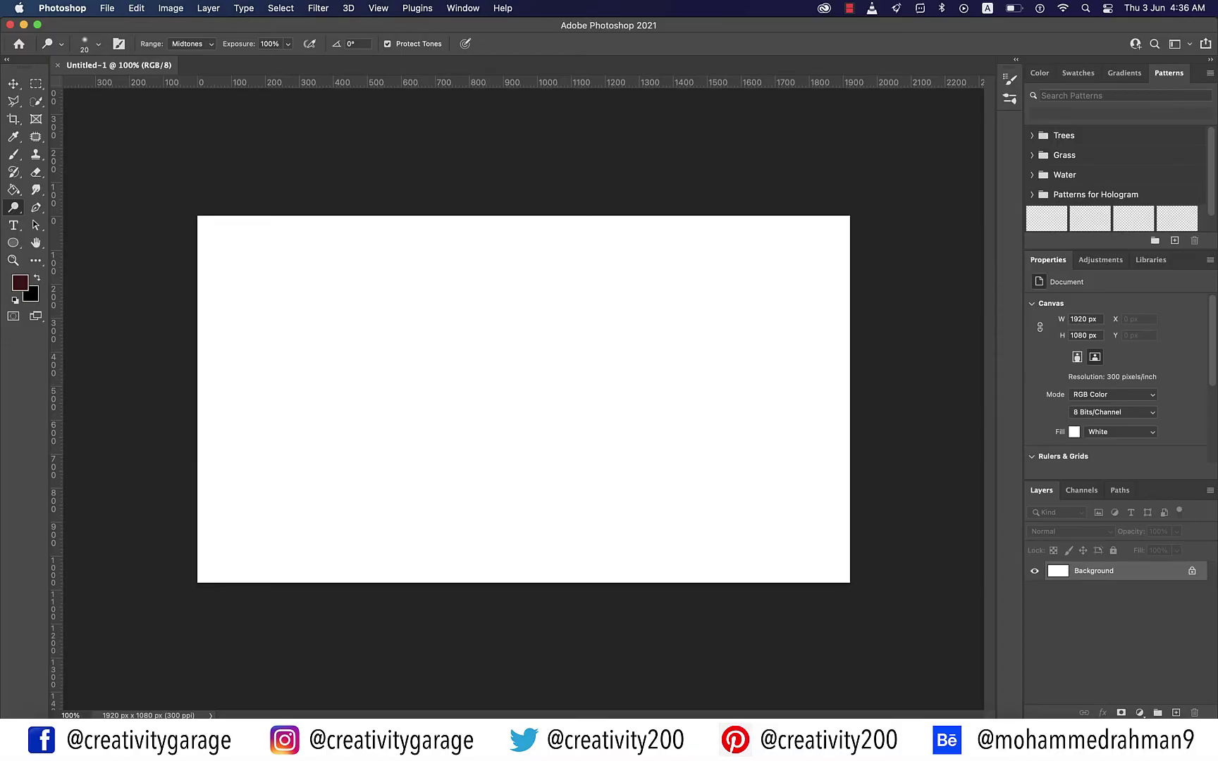
drag(1169, 72, 804, 105)
Import the dark_wall and spidy .pat files from the Desktop into the pattern library, and dock the library back beside Gradients
click(969, 105)
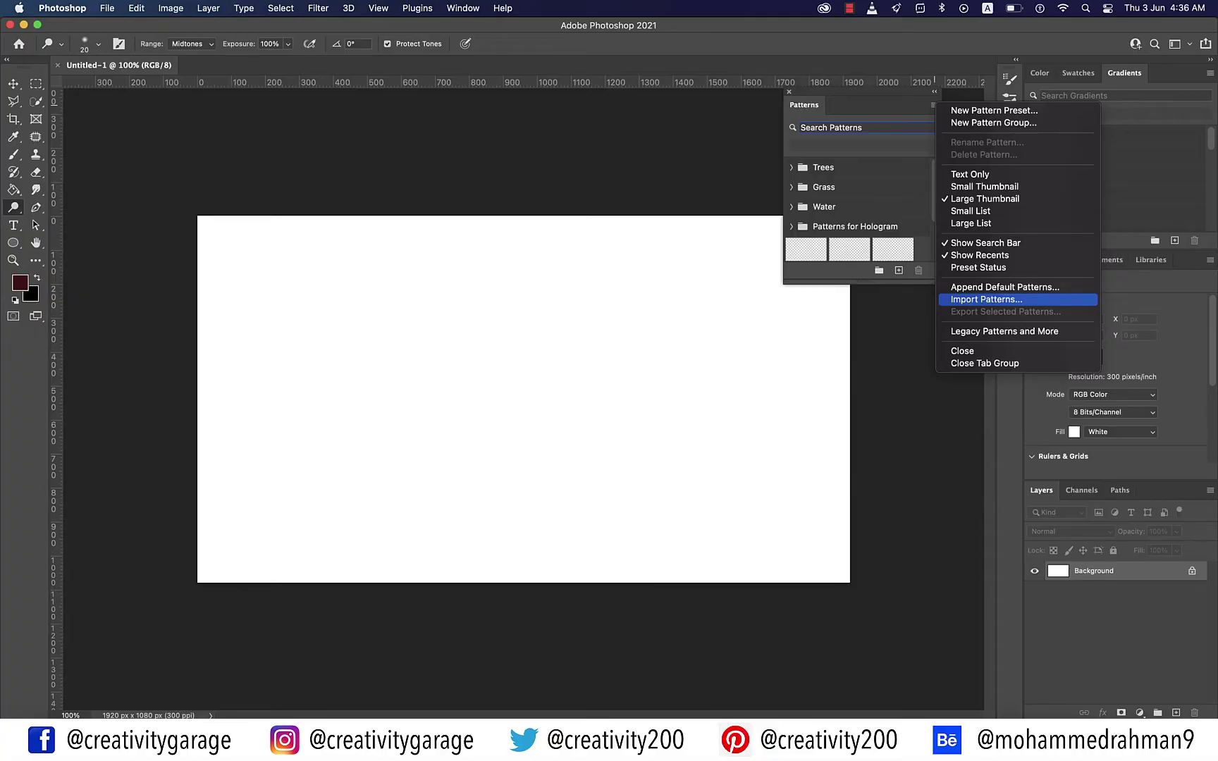
click(987, 299)
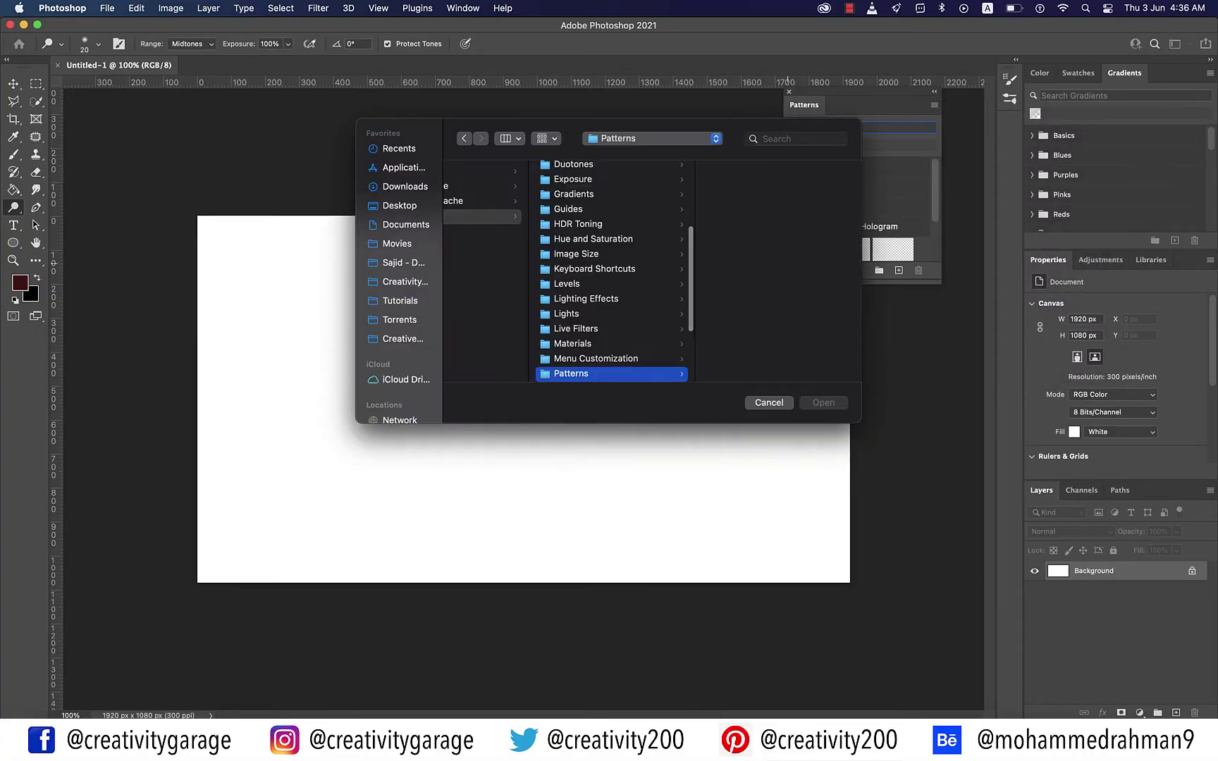
click(402, 206)
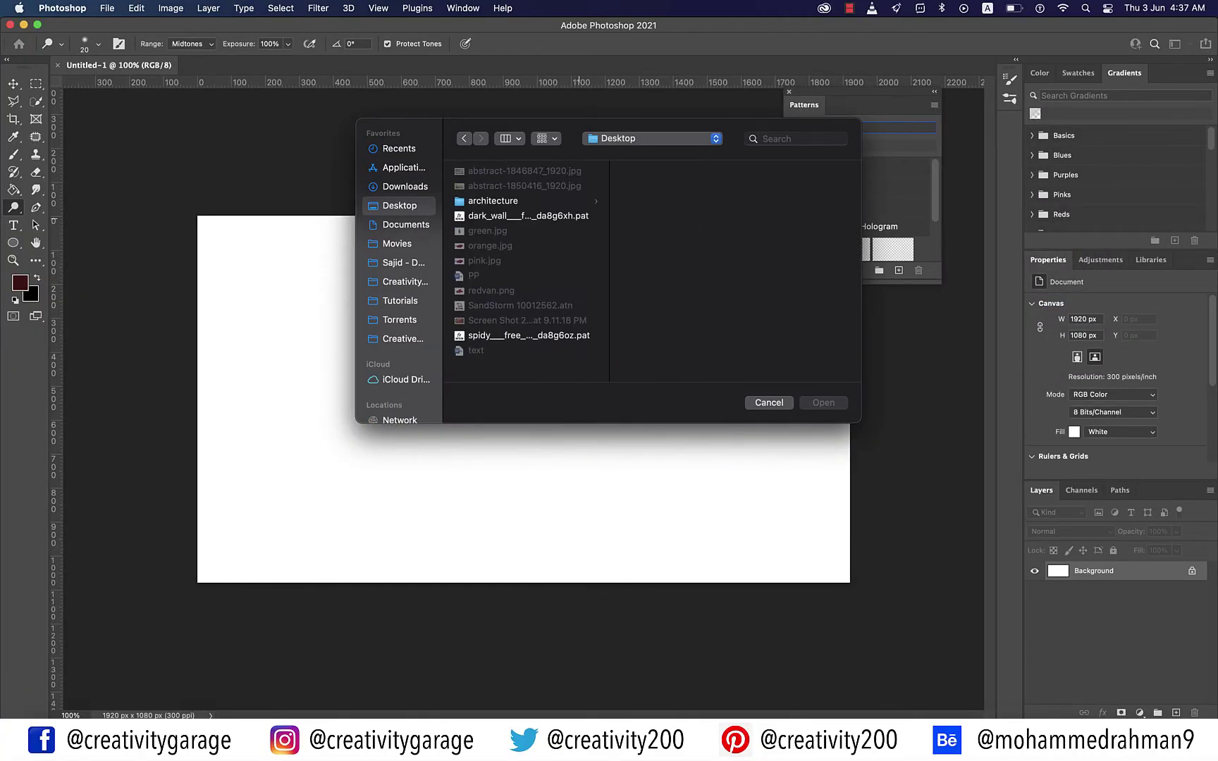
click(578, 215)
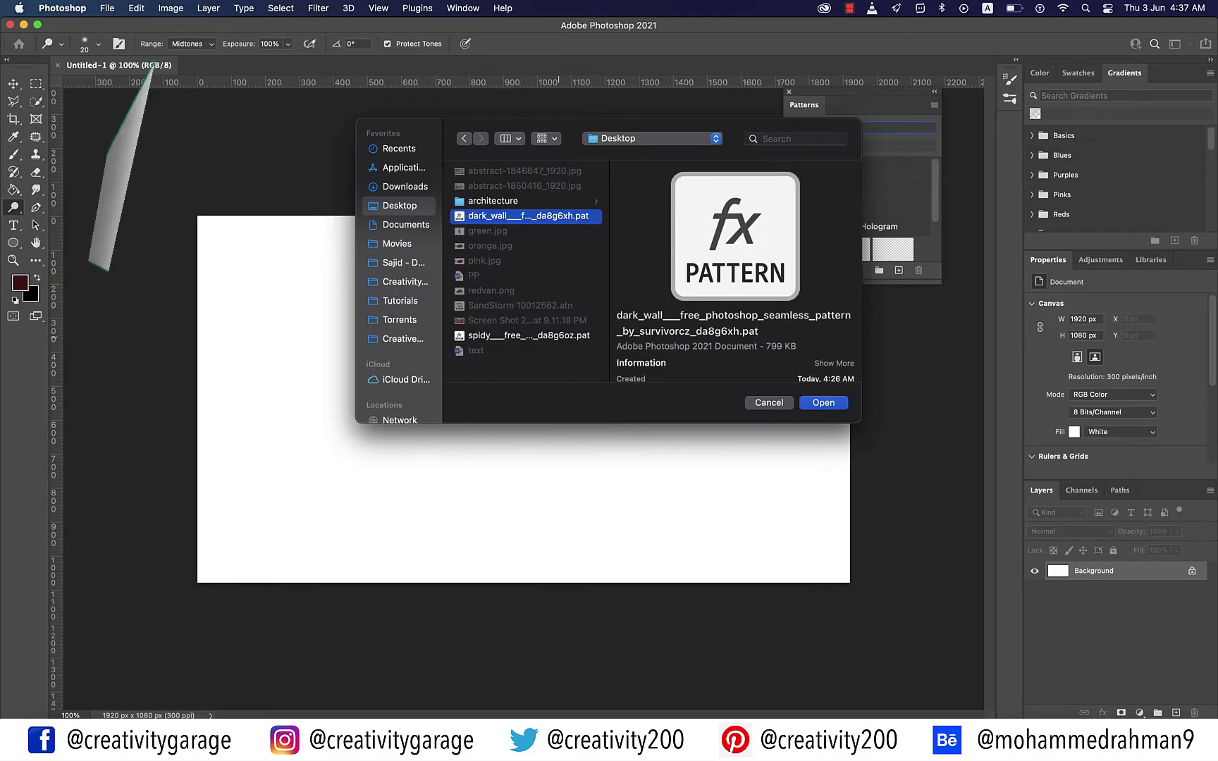
super+click(528, 336)
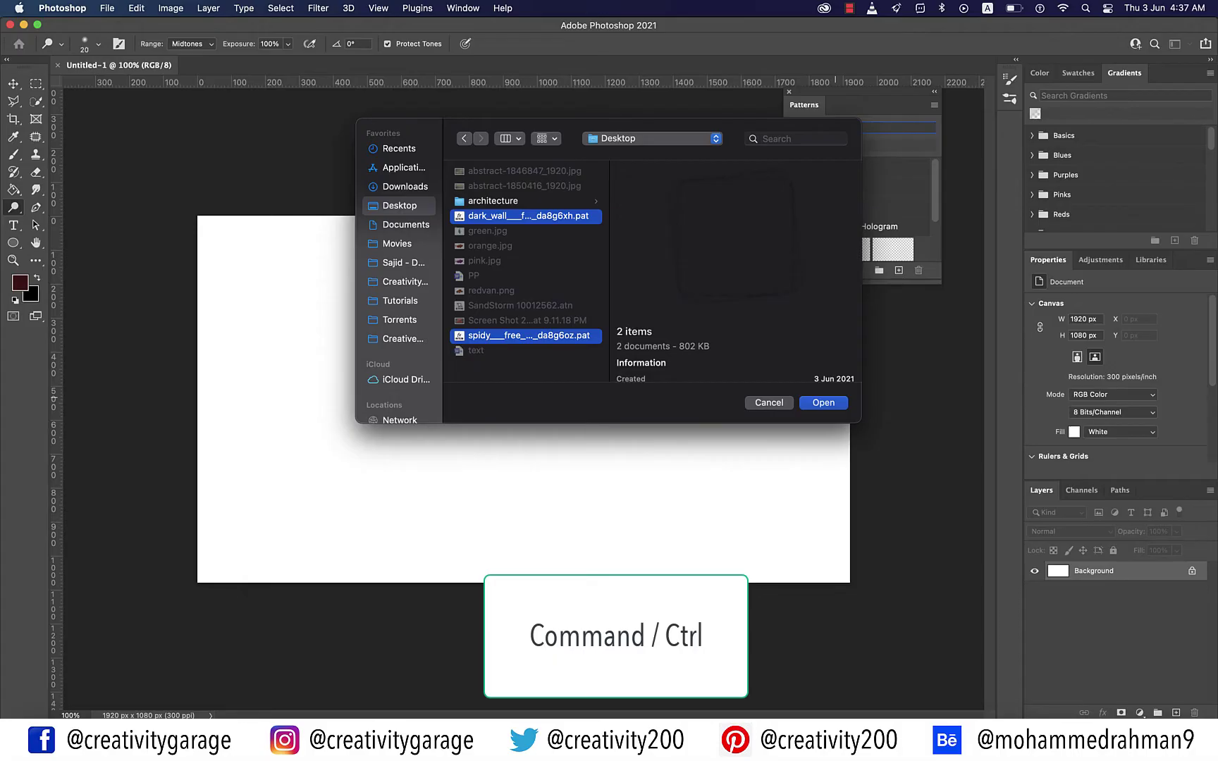
key(Return)
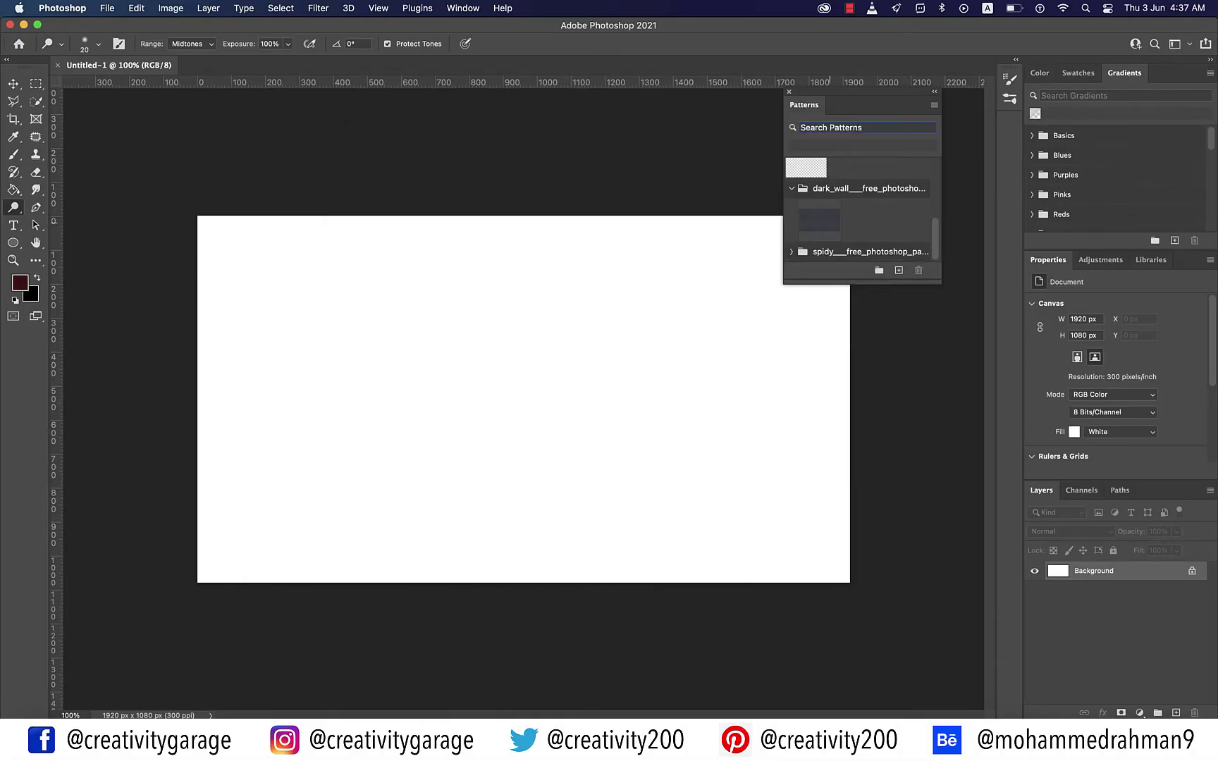
click(791, 252)
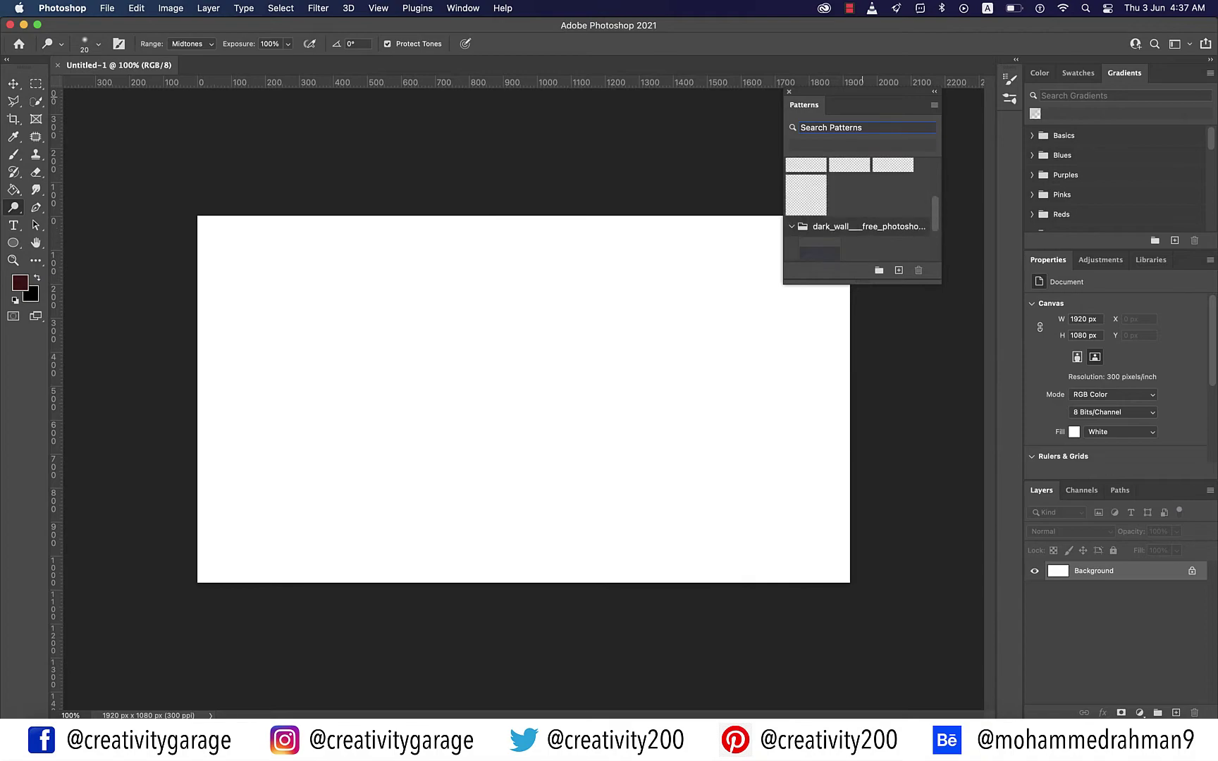
drag(803, 105, 1156, 71)
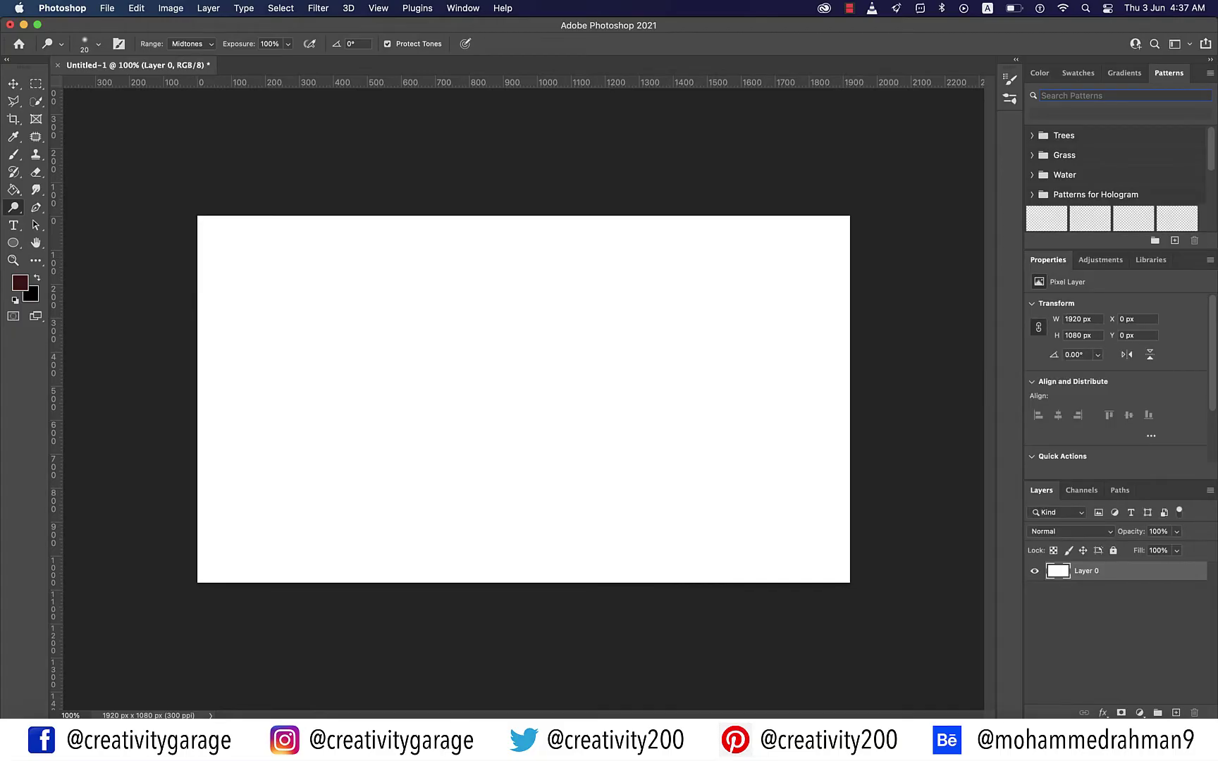
Add a Gradient Overlay to Layer 0 with the Linear Burn blend mode and 20% opacity
right_click(1174, 571)
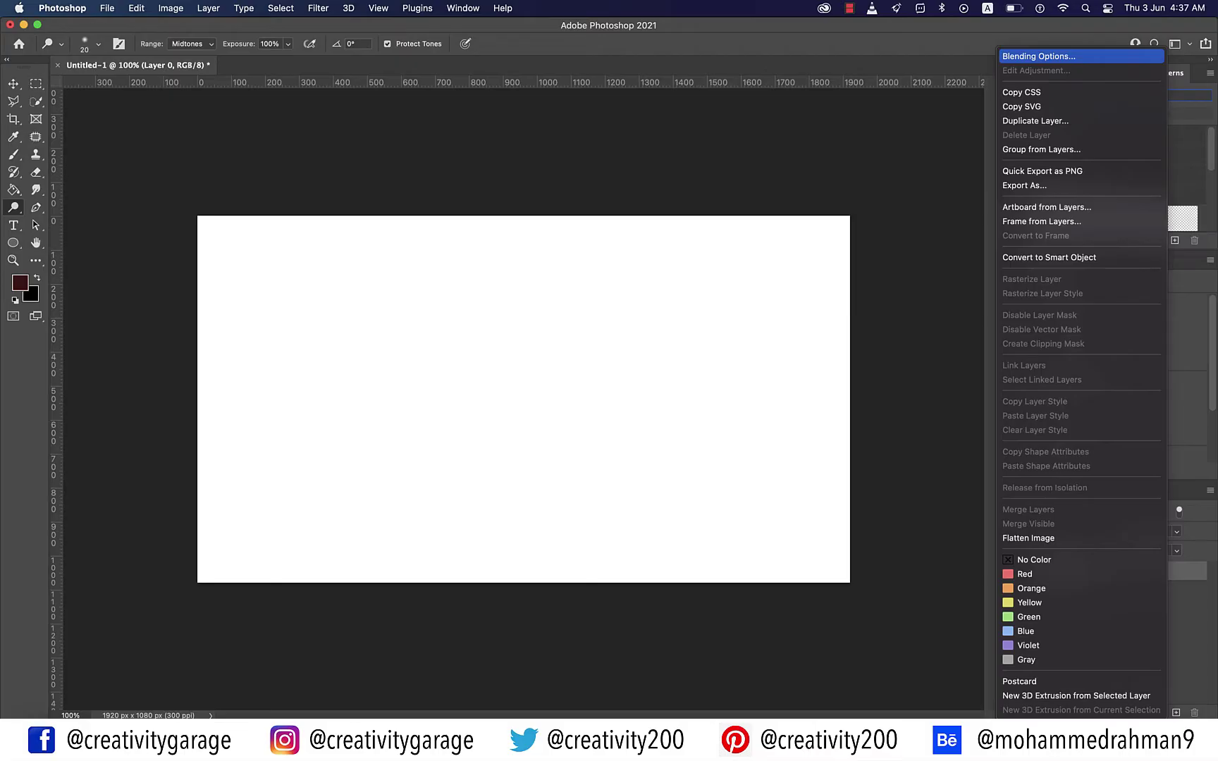
click(1038, 57)
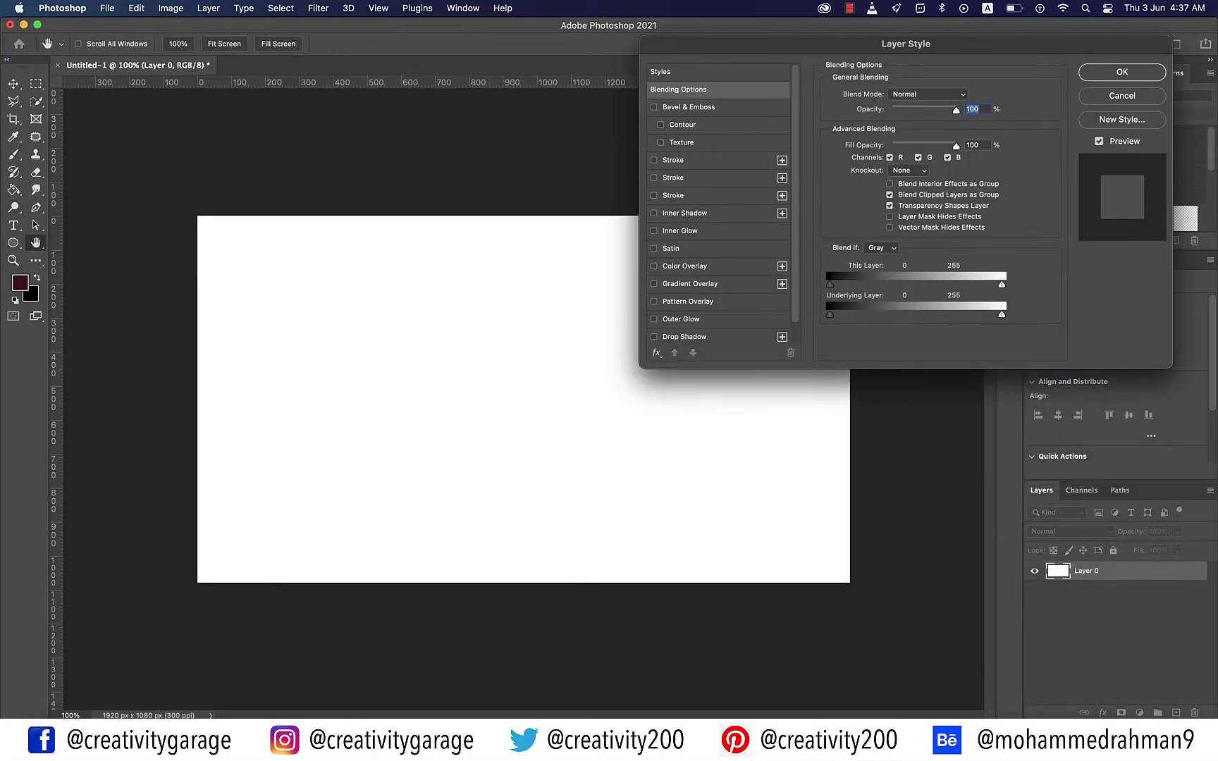
drag(941, 49, 861, 102)
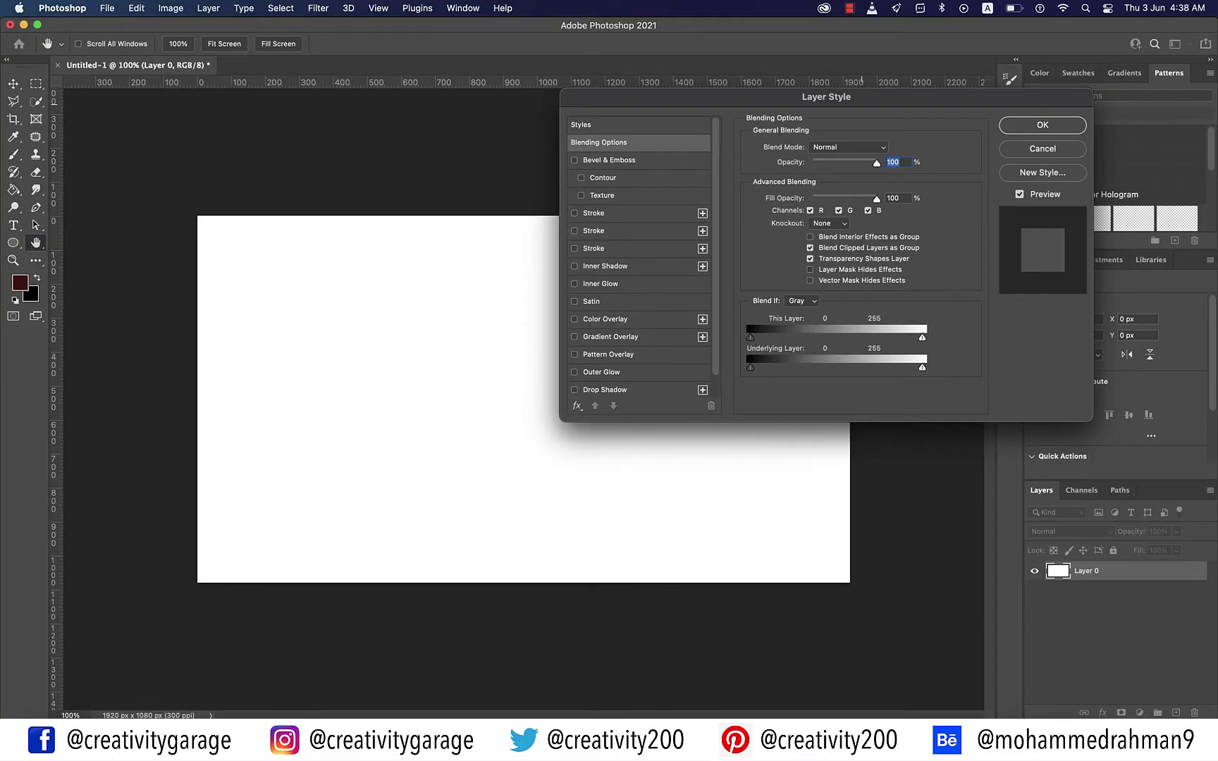
click(610, 337)
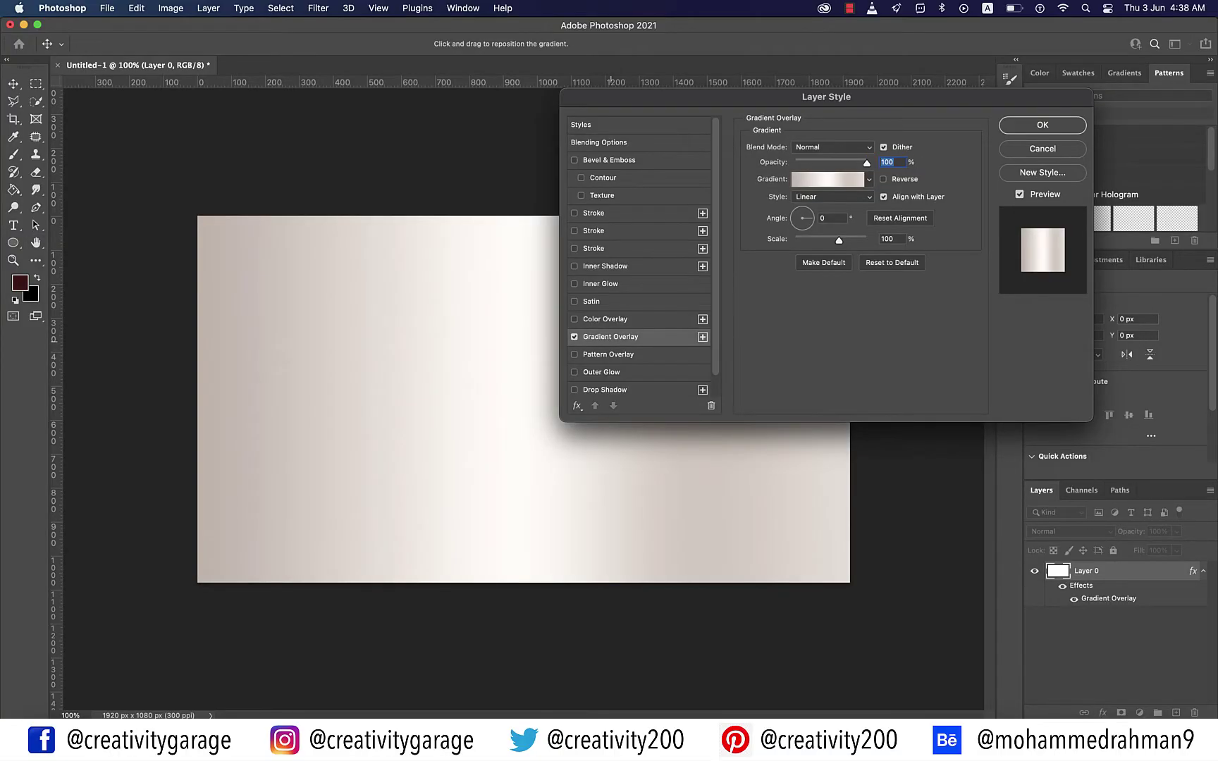
click(832, 146)
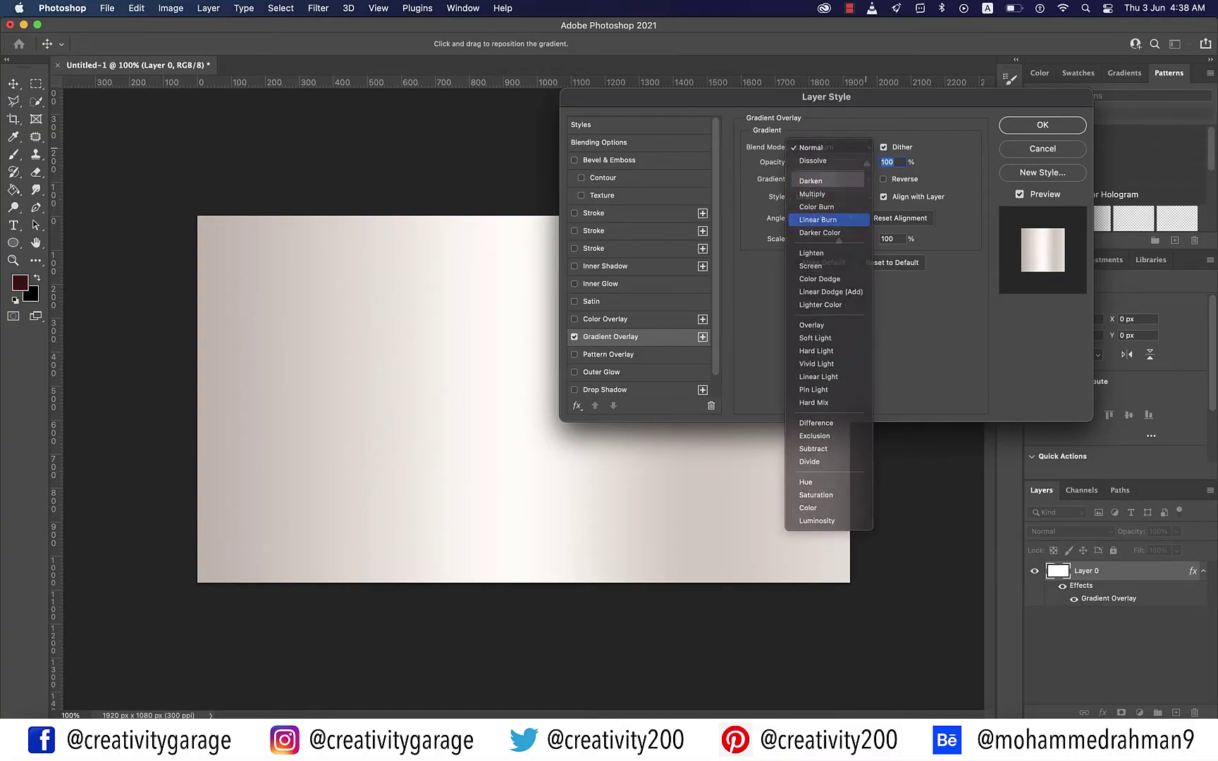
click(818, 211)
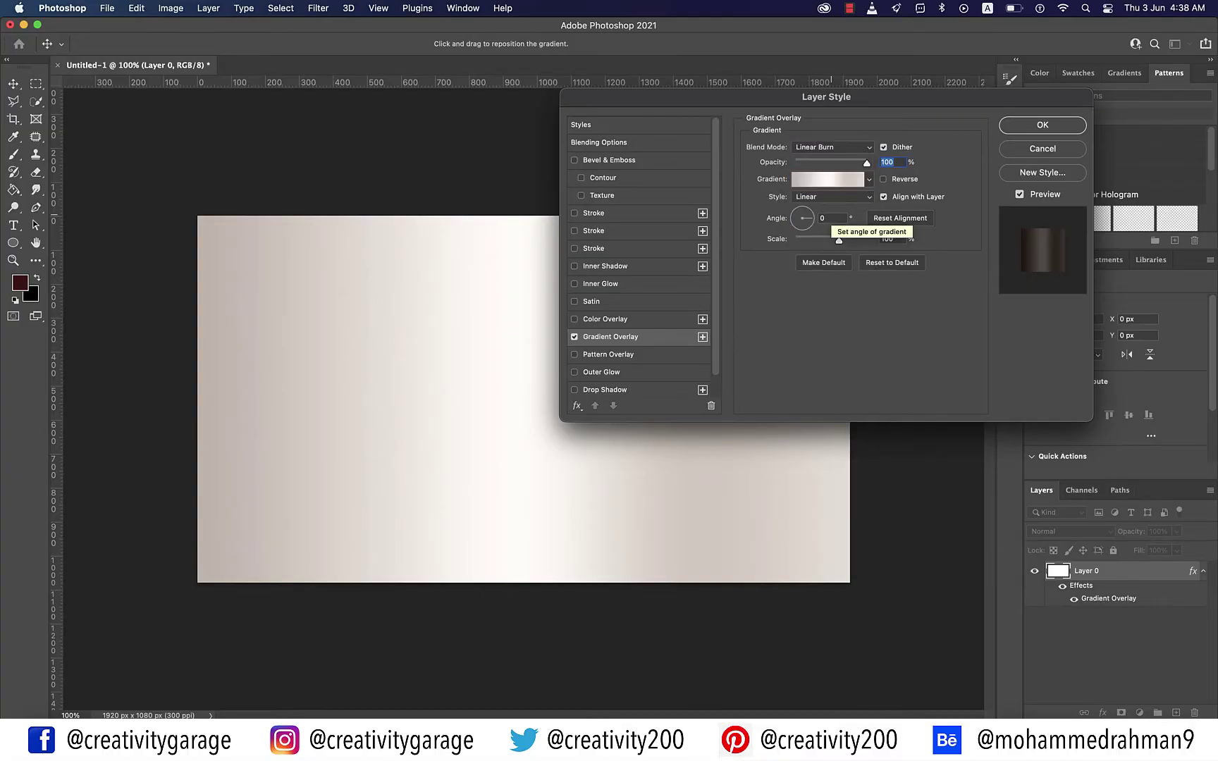
text(20)
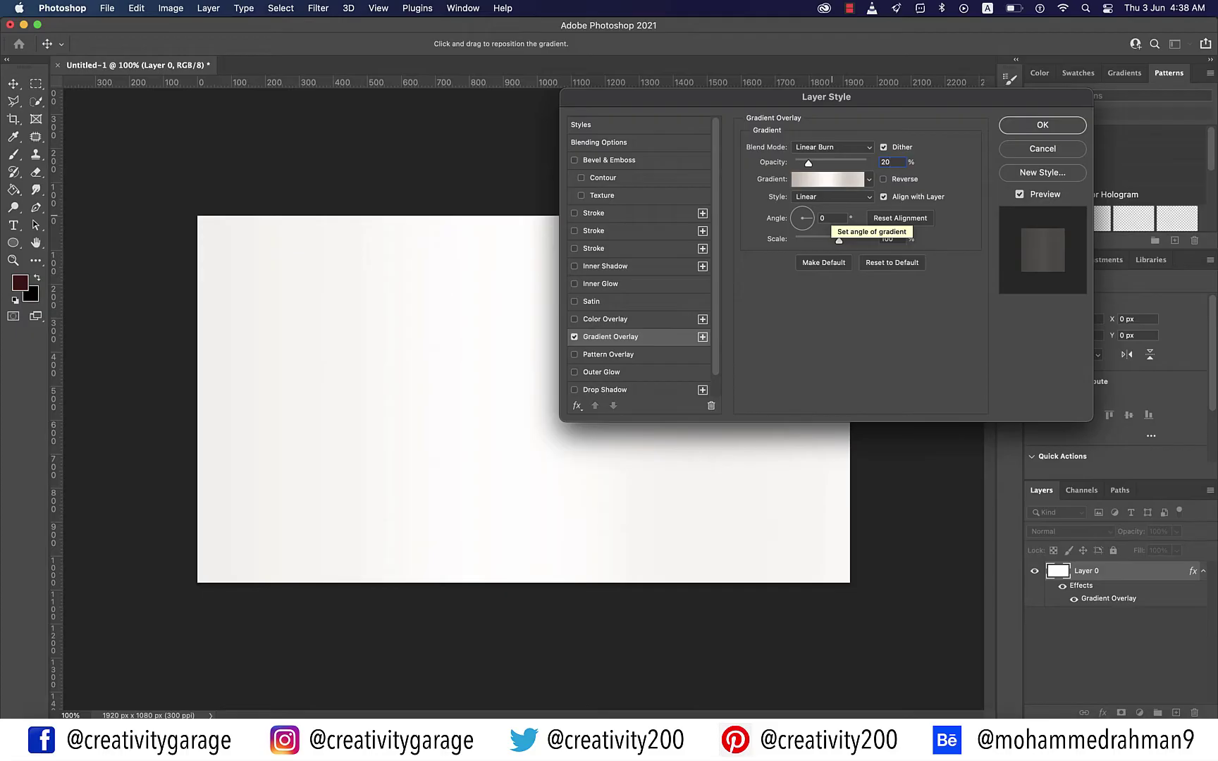
Remove the three intermediate color stops from the overlay's gradient, keeping only the two end stops
click(828, 179)
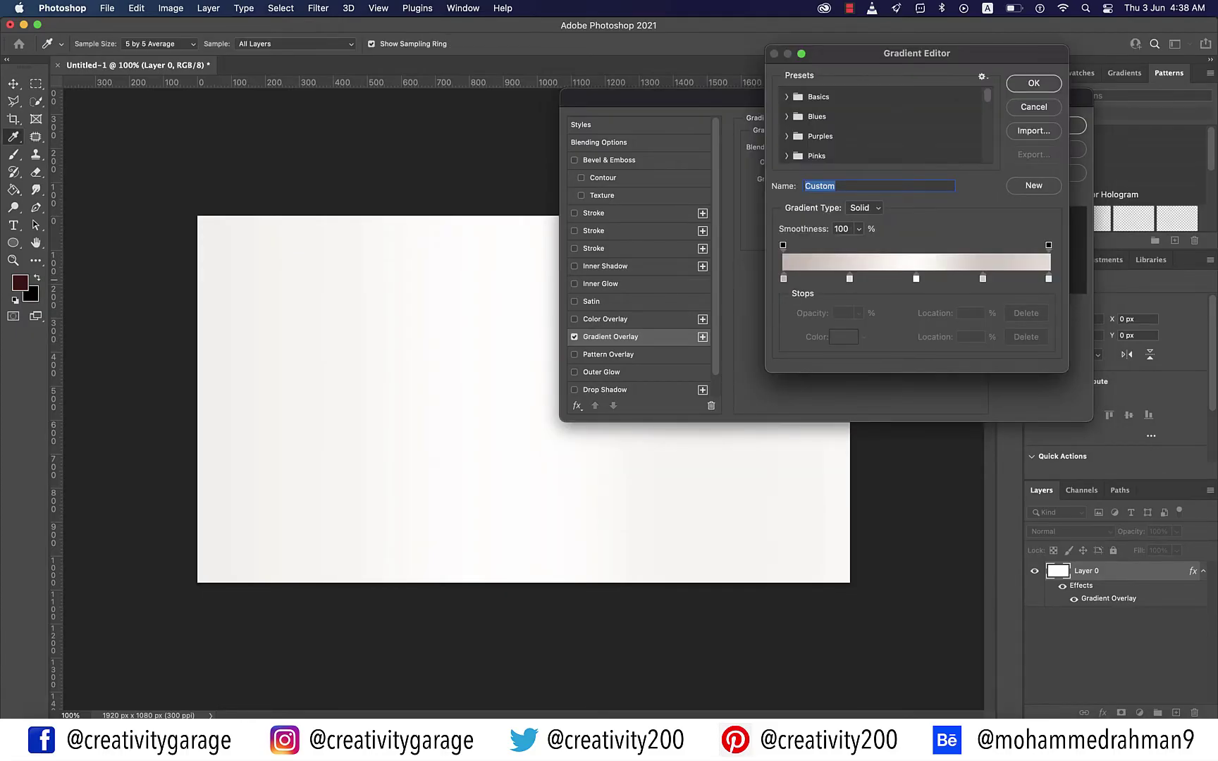
drag(850, 279, 849, 317)
drag(916, 279, 916, 317)
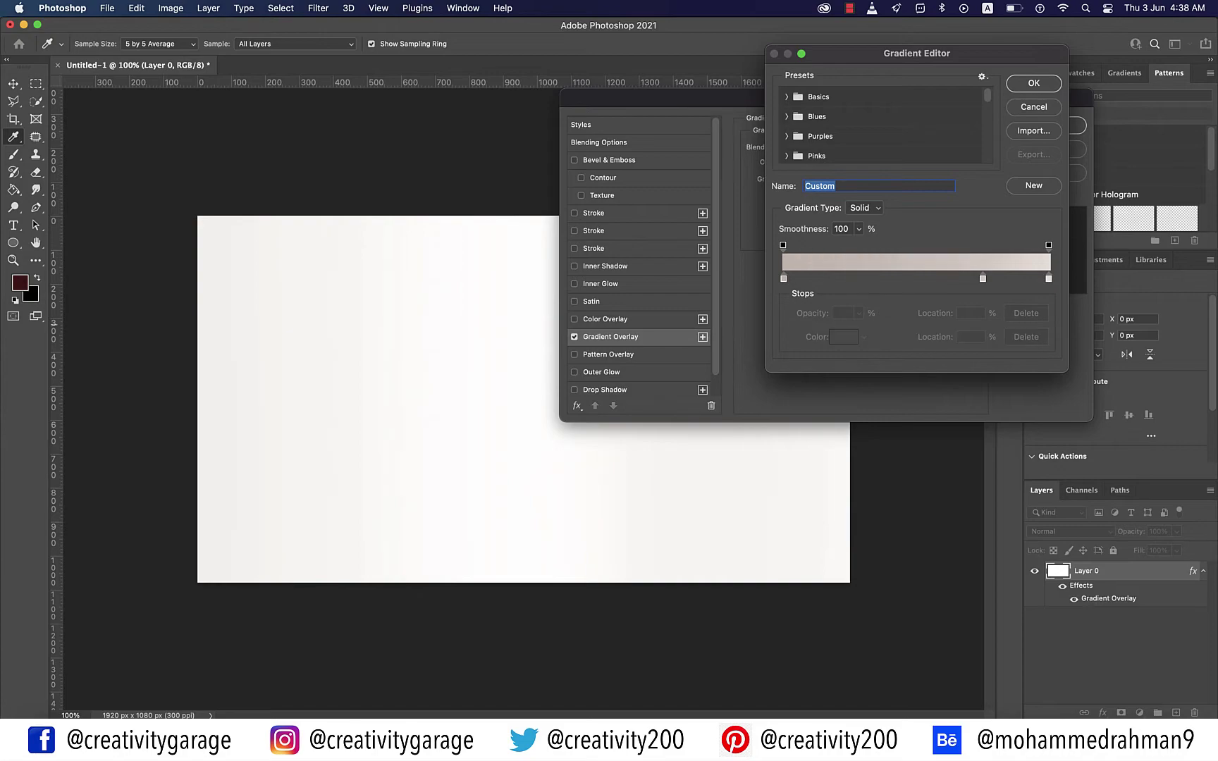
drag(983, 279, 984, 317)
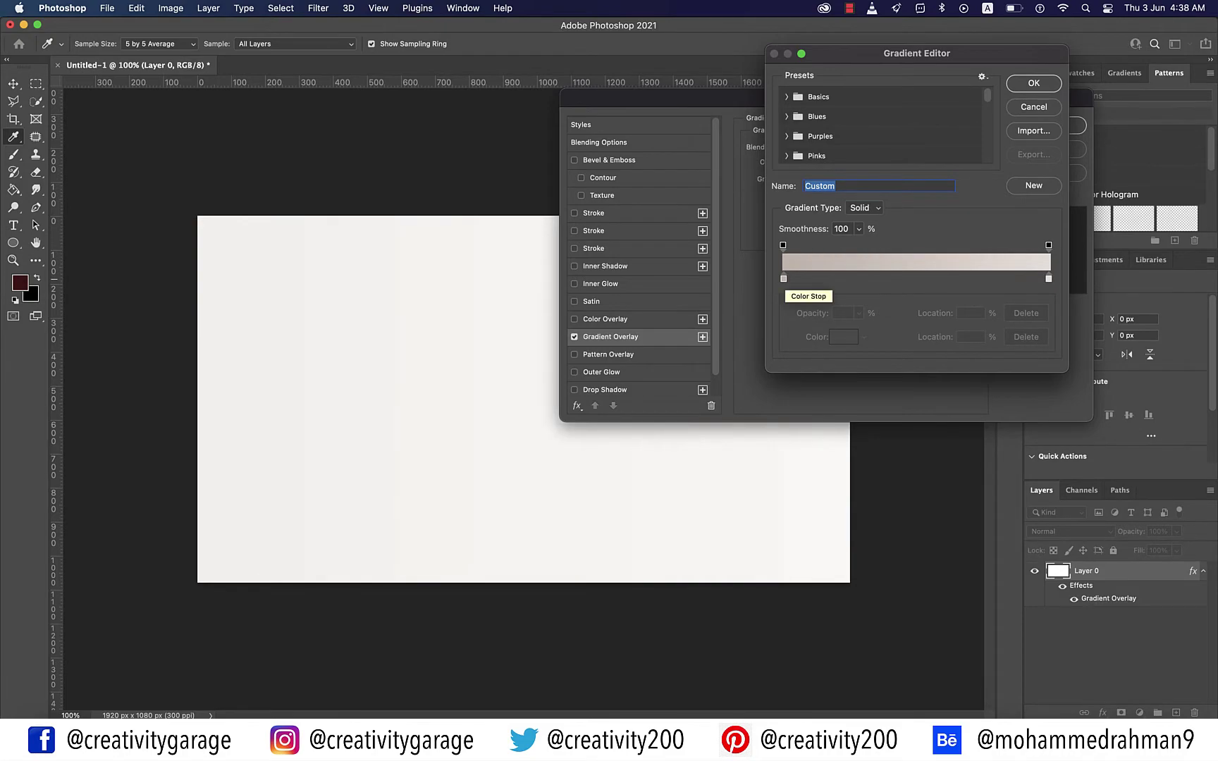
Set the color stop at location 0% of the gradient to white, ffffff
click(784, 278)
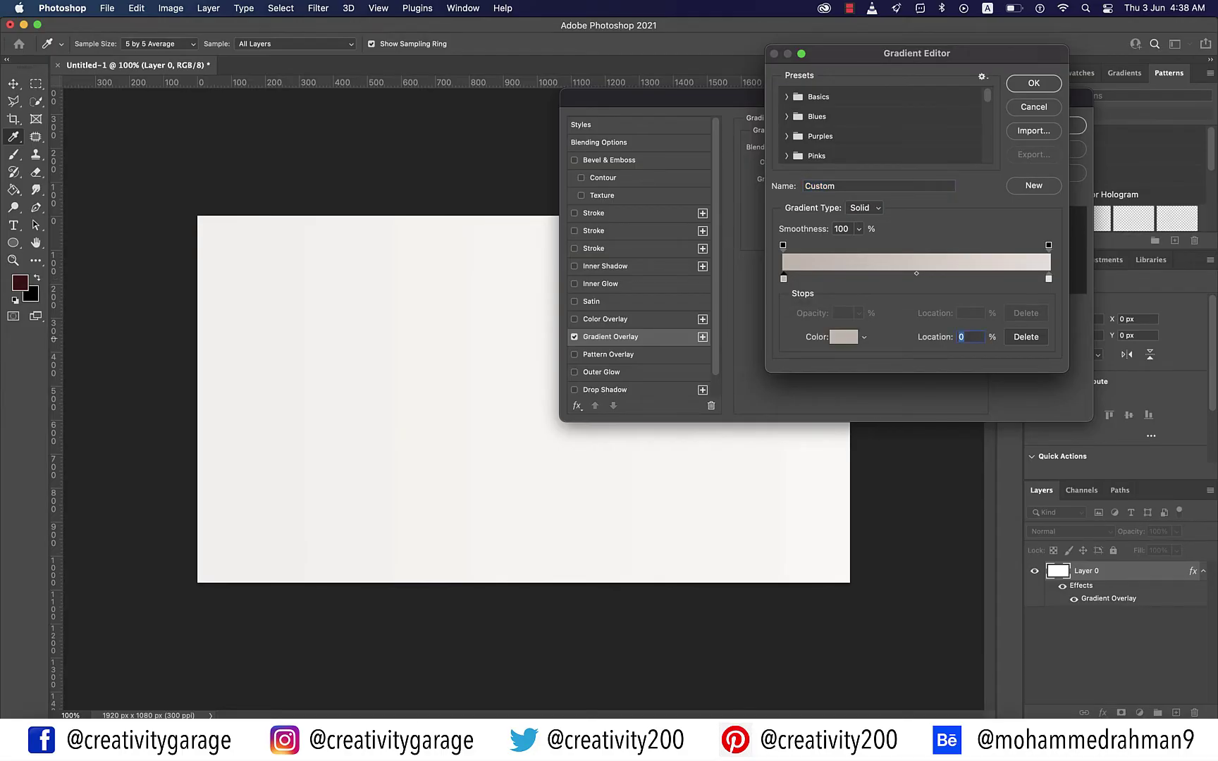
click(844, 337)
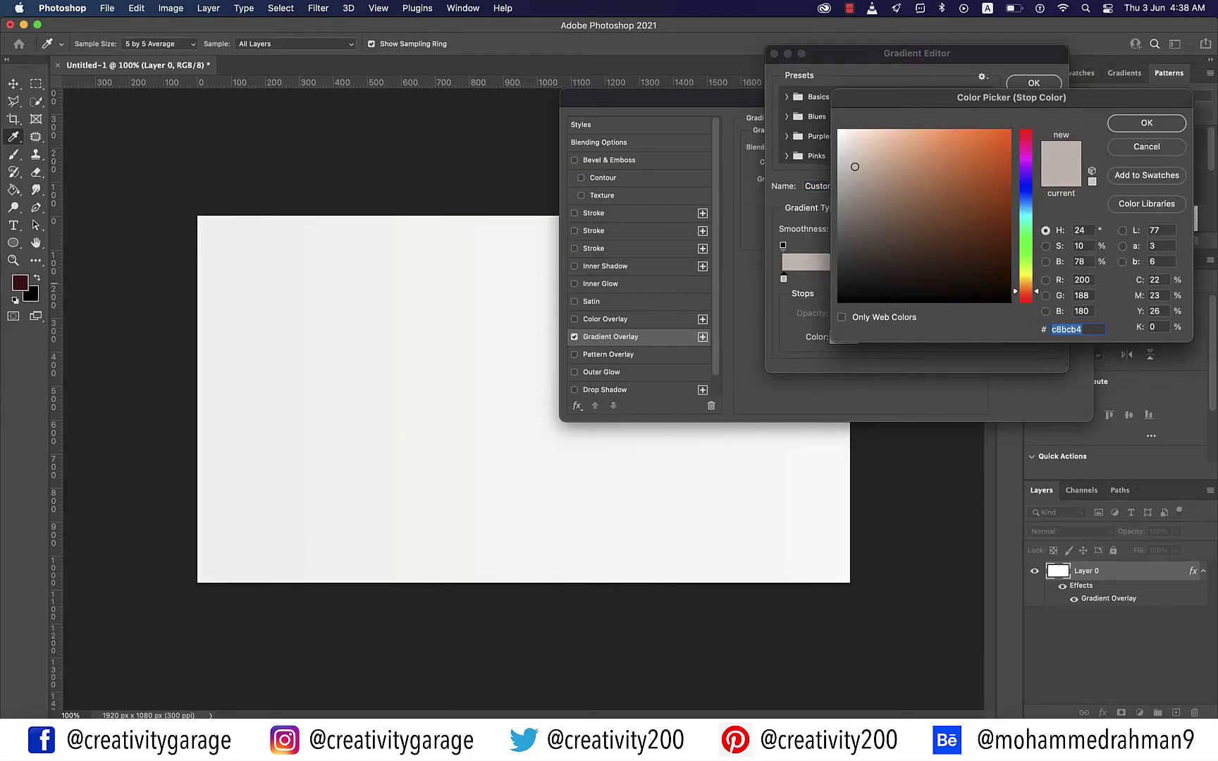
text(ffffff)
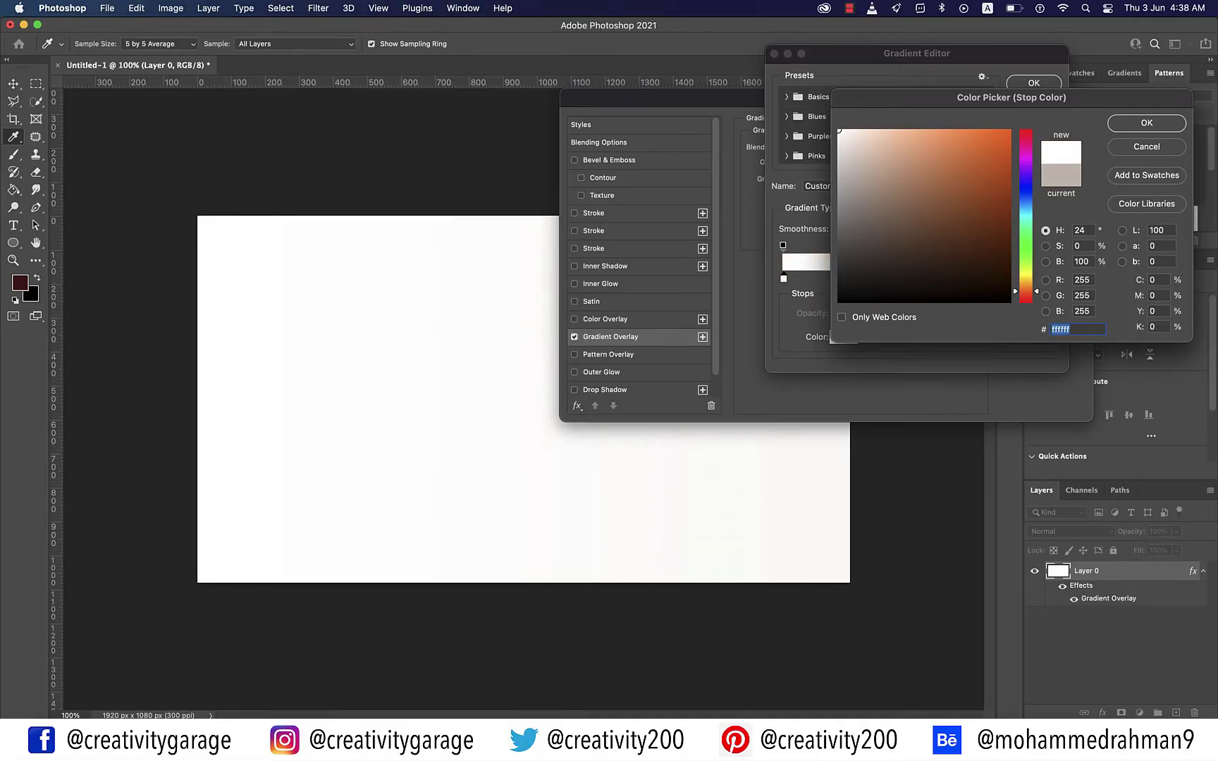
key(Return)
Set the gradient's 100% color stop to black, 000000, and change the gradient overlay's style to Radial
click(1048, 279)
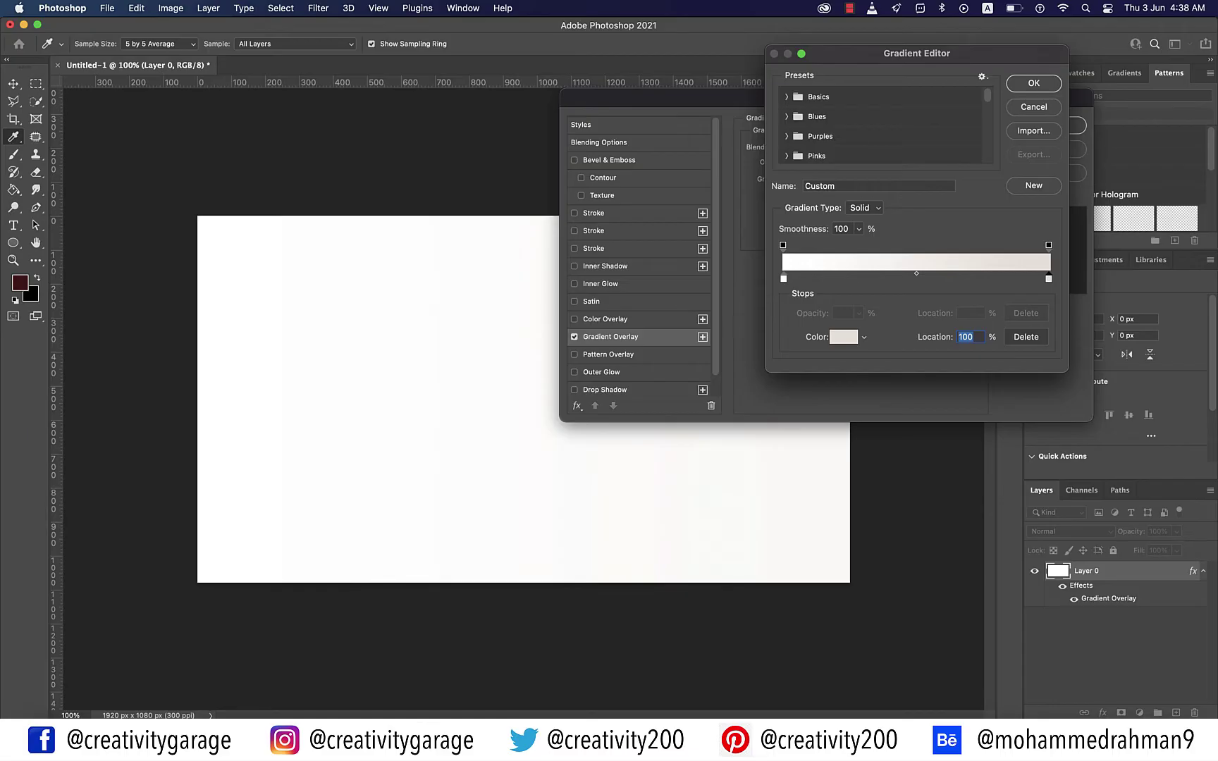
click(844, 337)
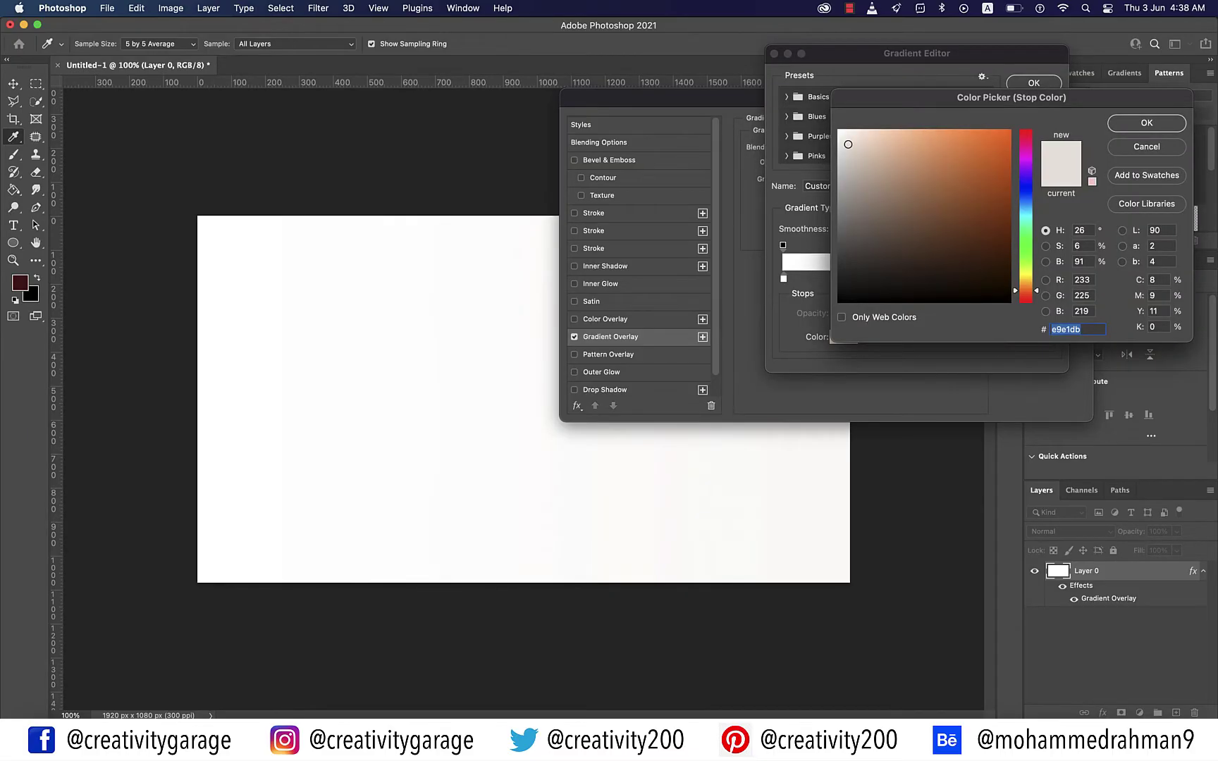
click(839, 302)
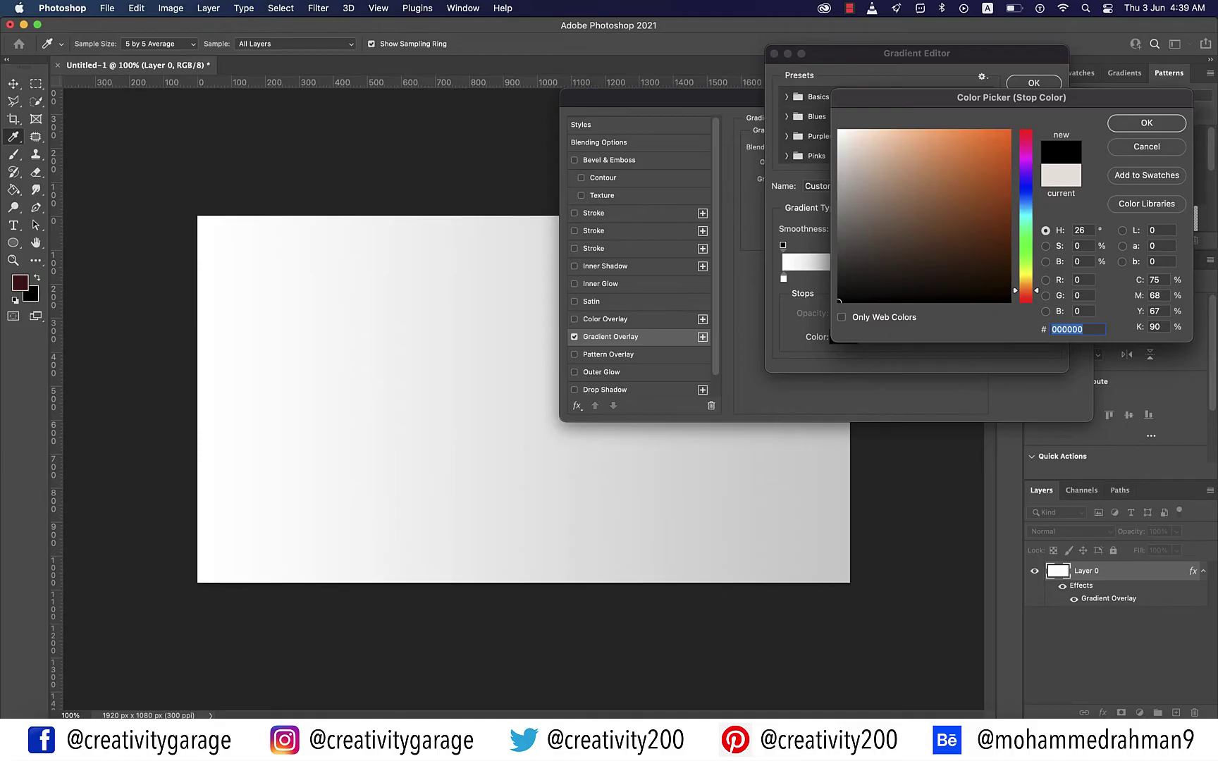
key(Return)
key(Return)
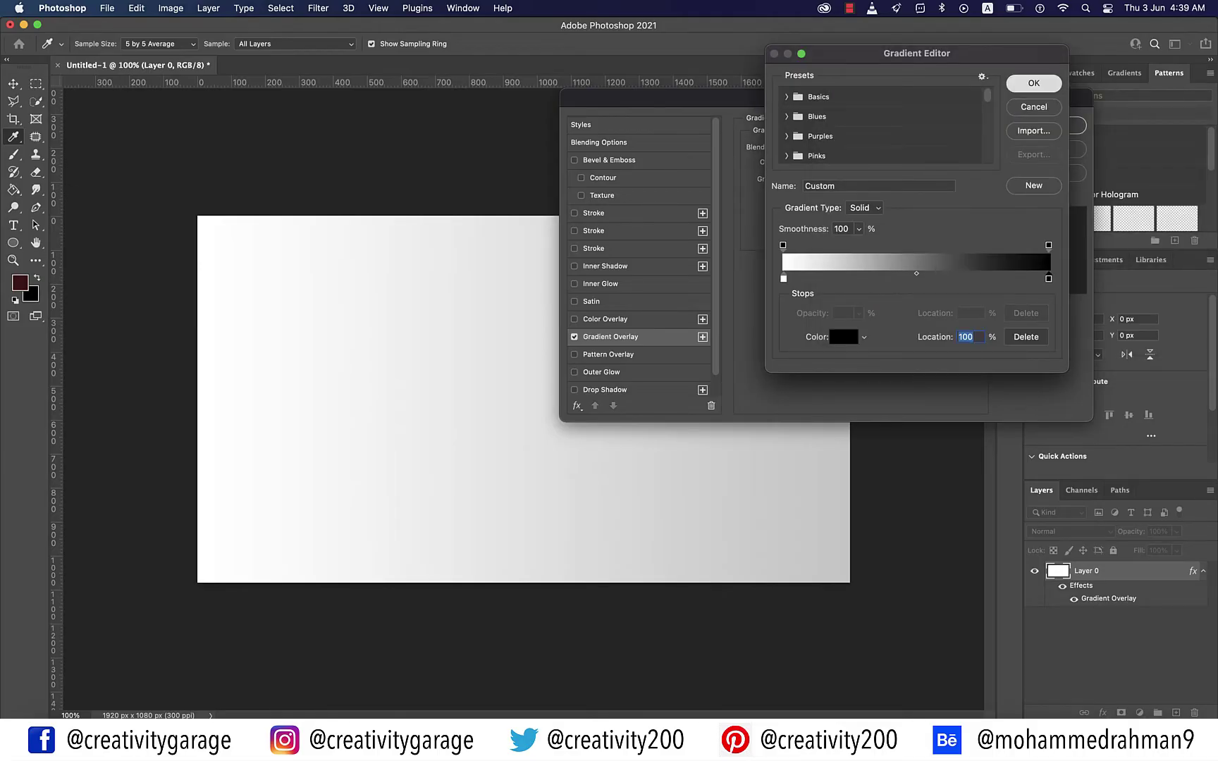
click(831, 197)
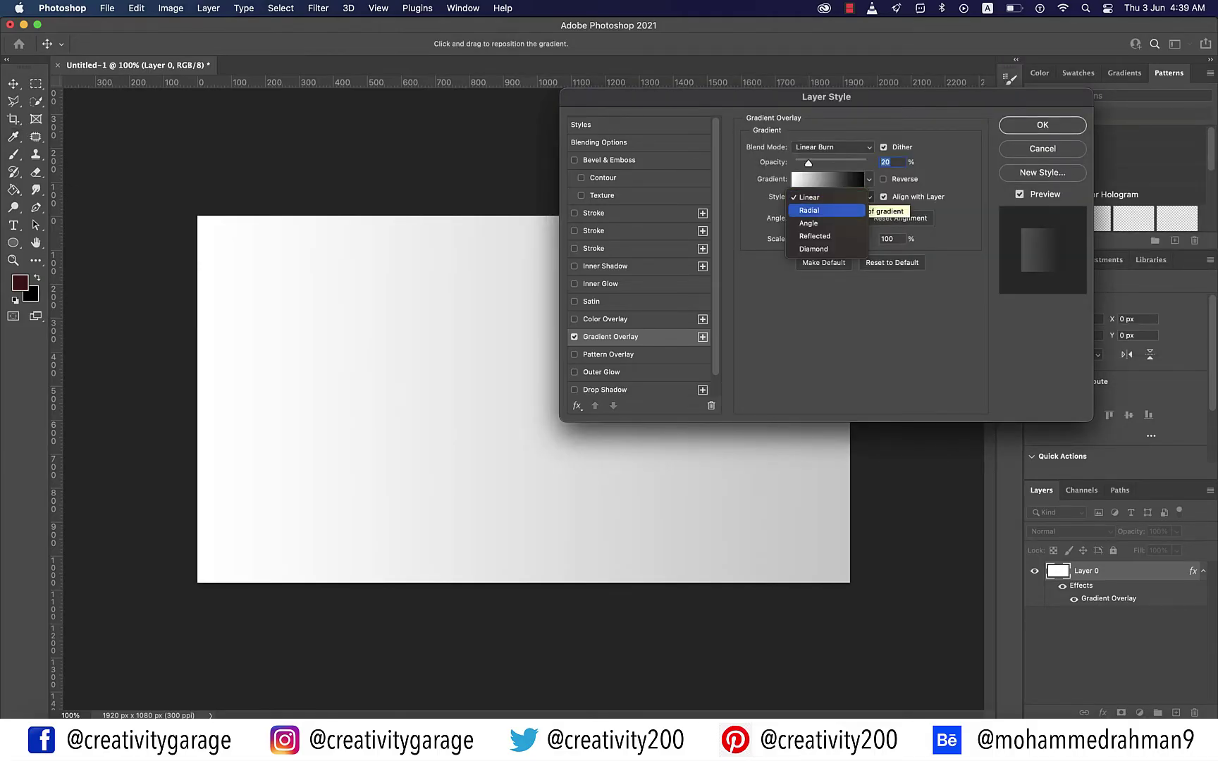
click(825, 210)
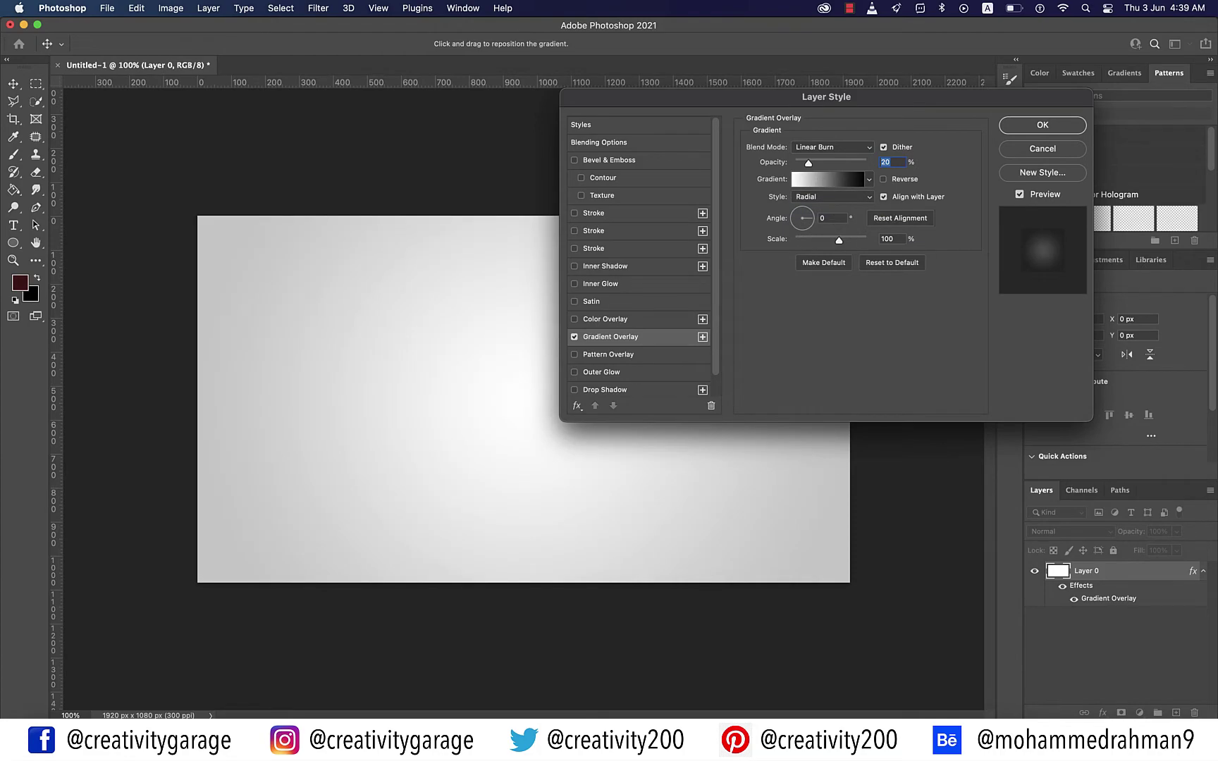
Add a Pattern Overlay to Layer 0 with the Normal blend mode and 100% opacity
click(609, 354)
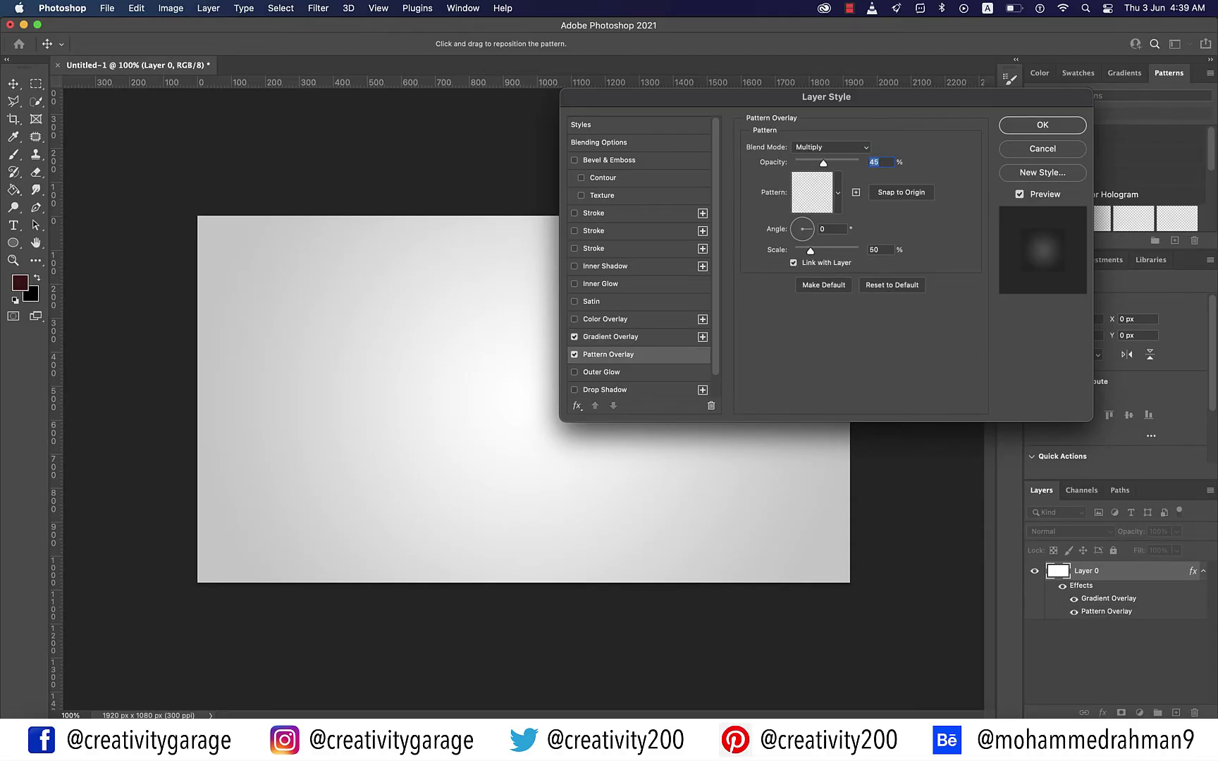
click(831, 147)
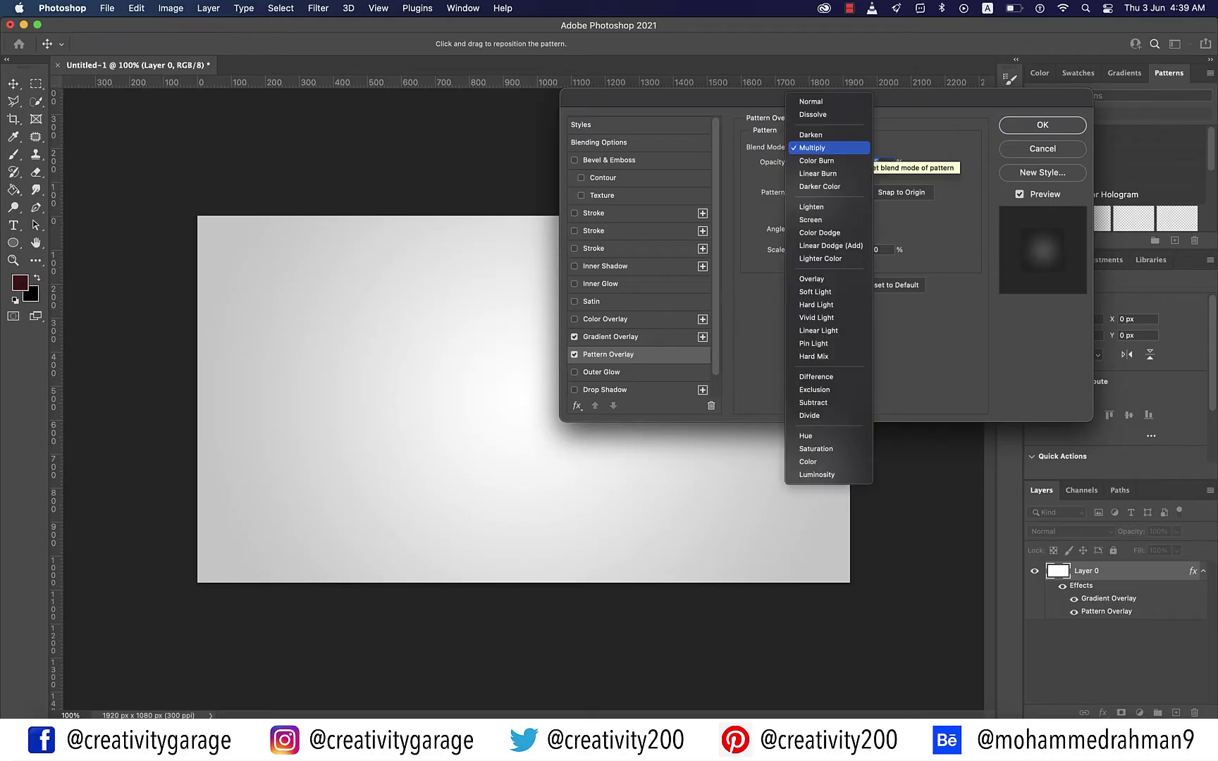
click(811, 102)
text(100)
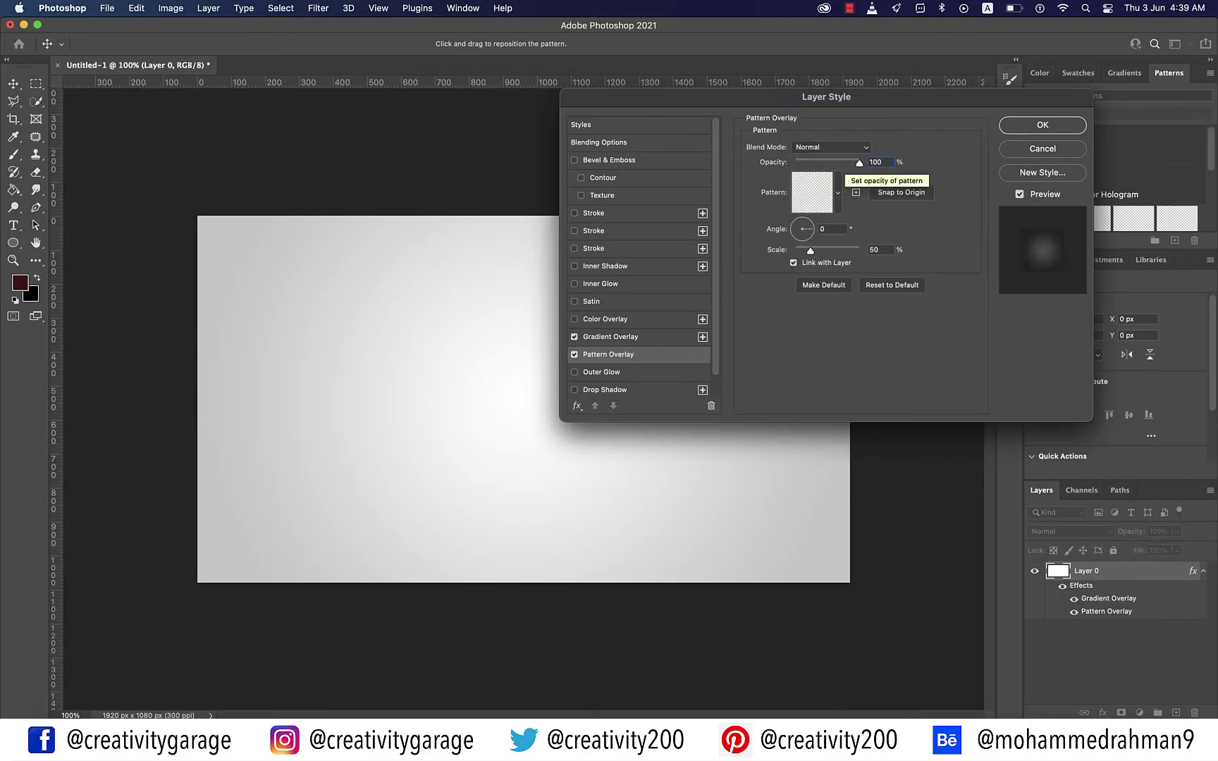
Choose the dark-wall pattern for the Pattern Overlay, set its scale to 100%, and apply the layer style
click(837, 192)
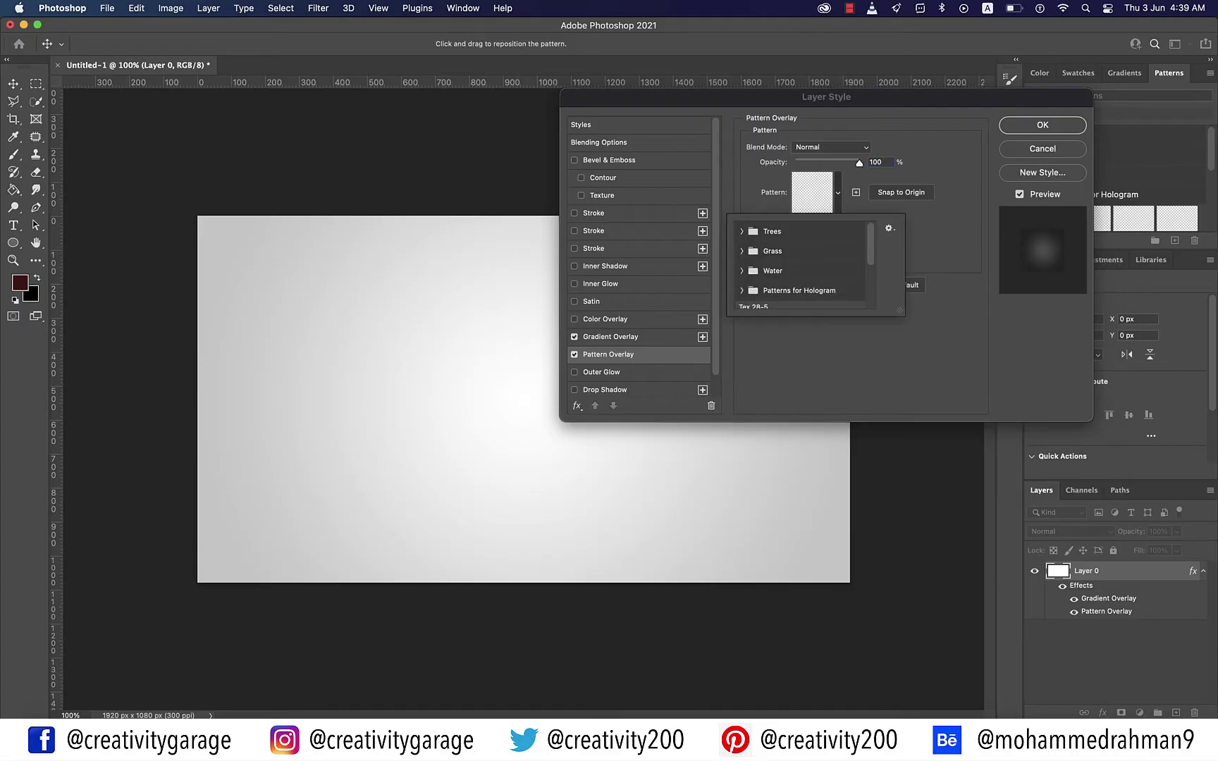
scroll(800, 264, down, 5)
click(742, 277)
click(767, 281)
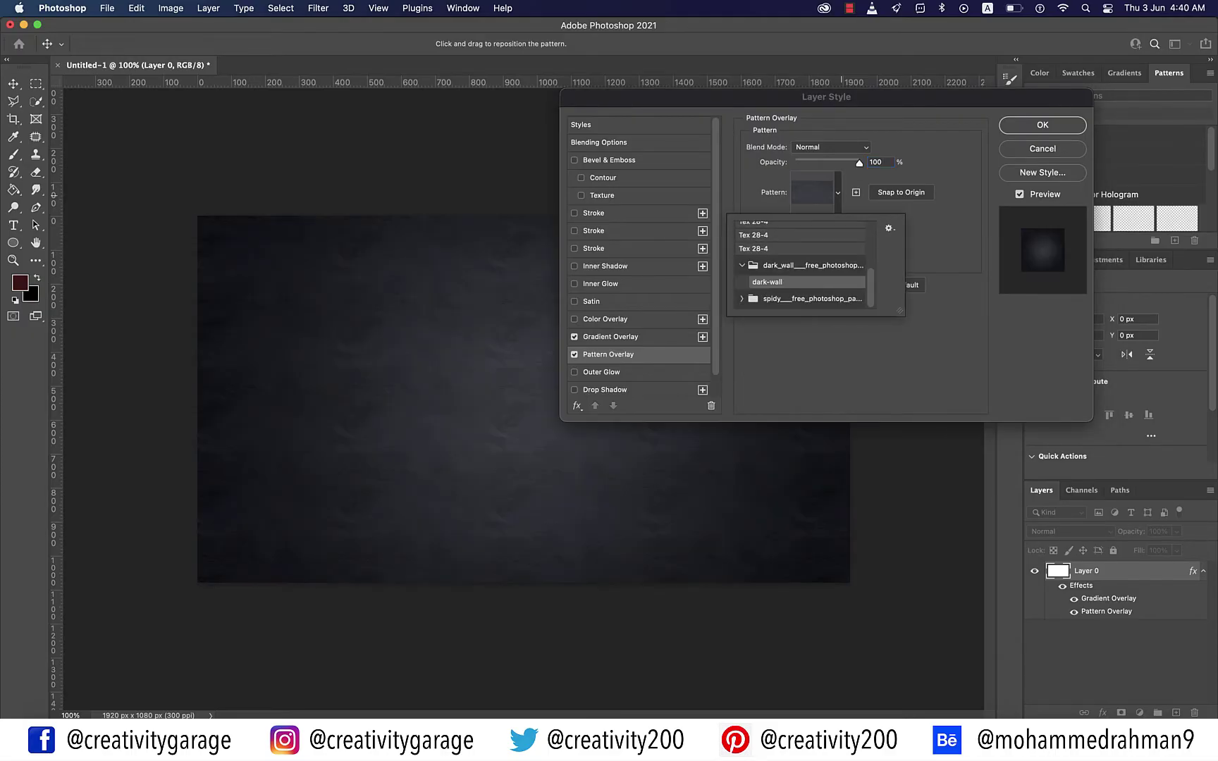
key(Return)
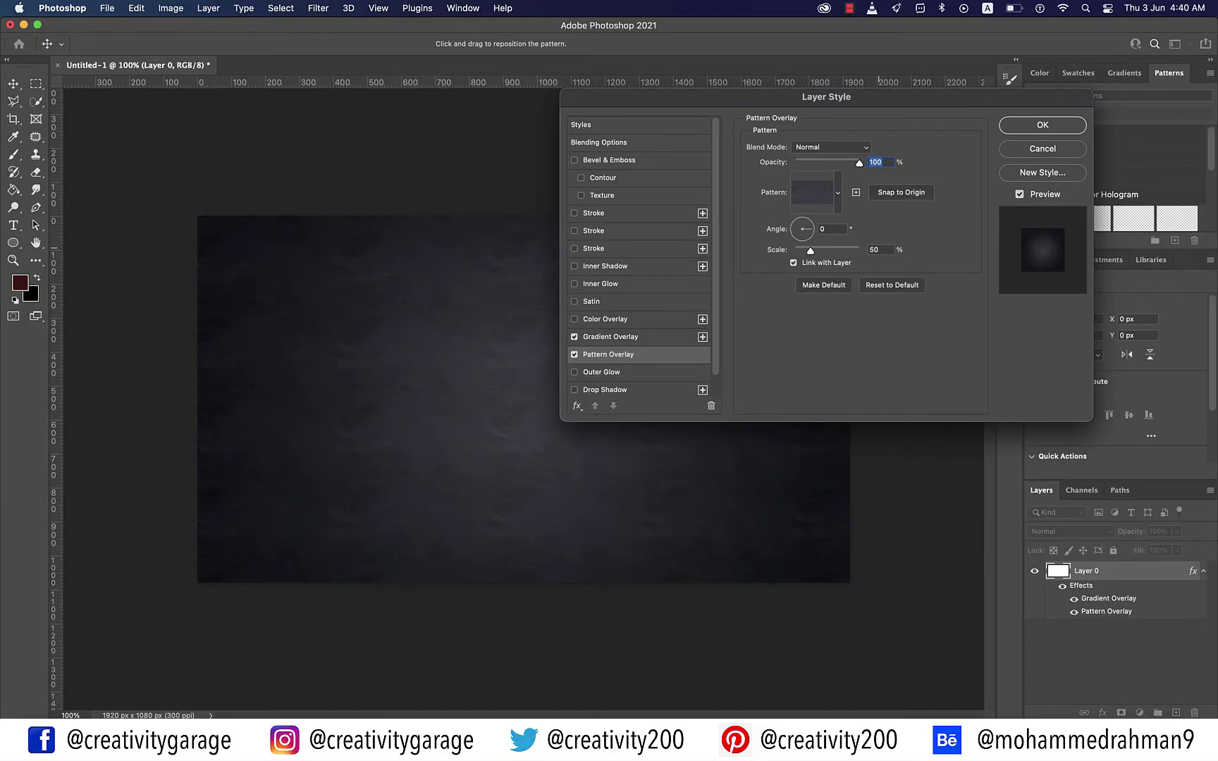
drag(883, 250, 861, 250)
text(100)
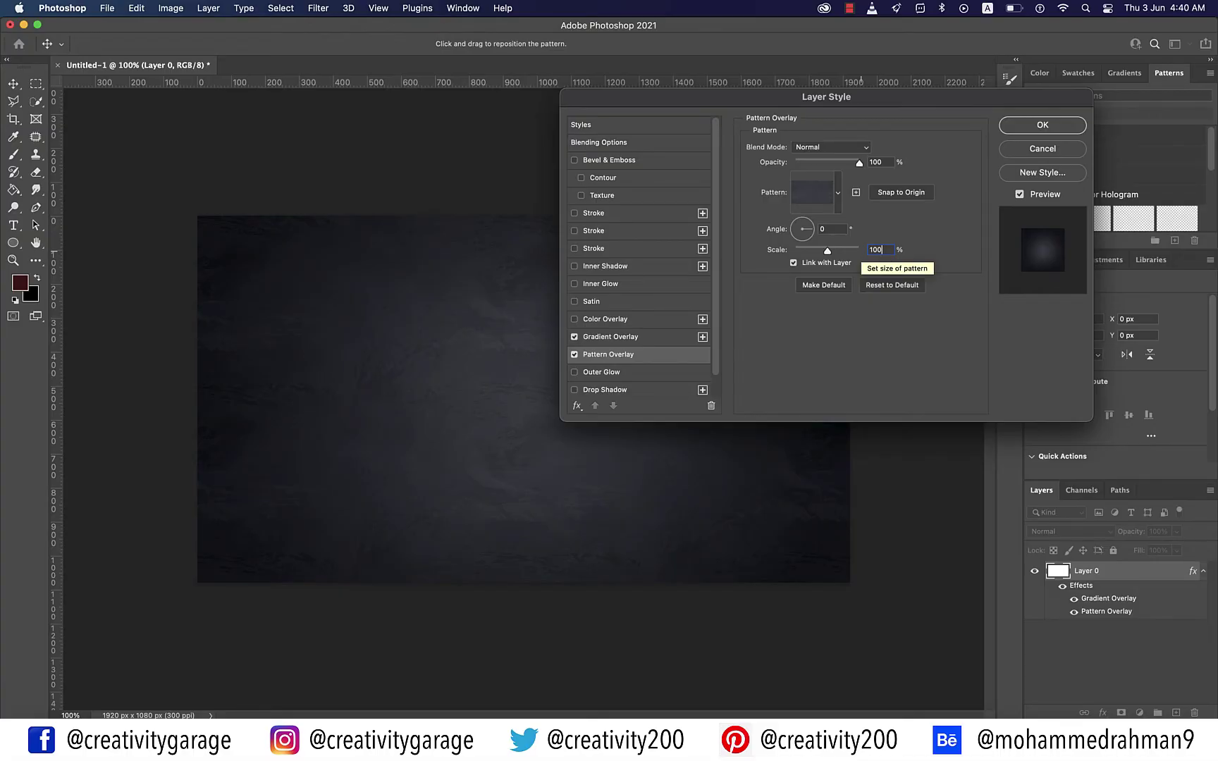
key(Return)
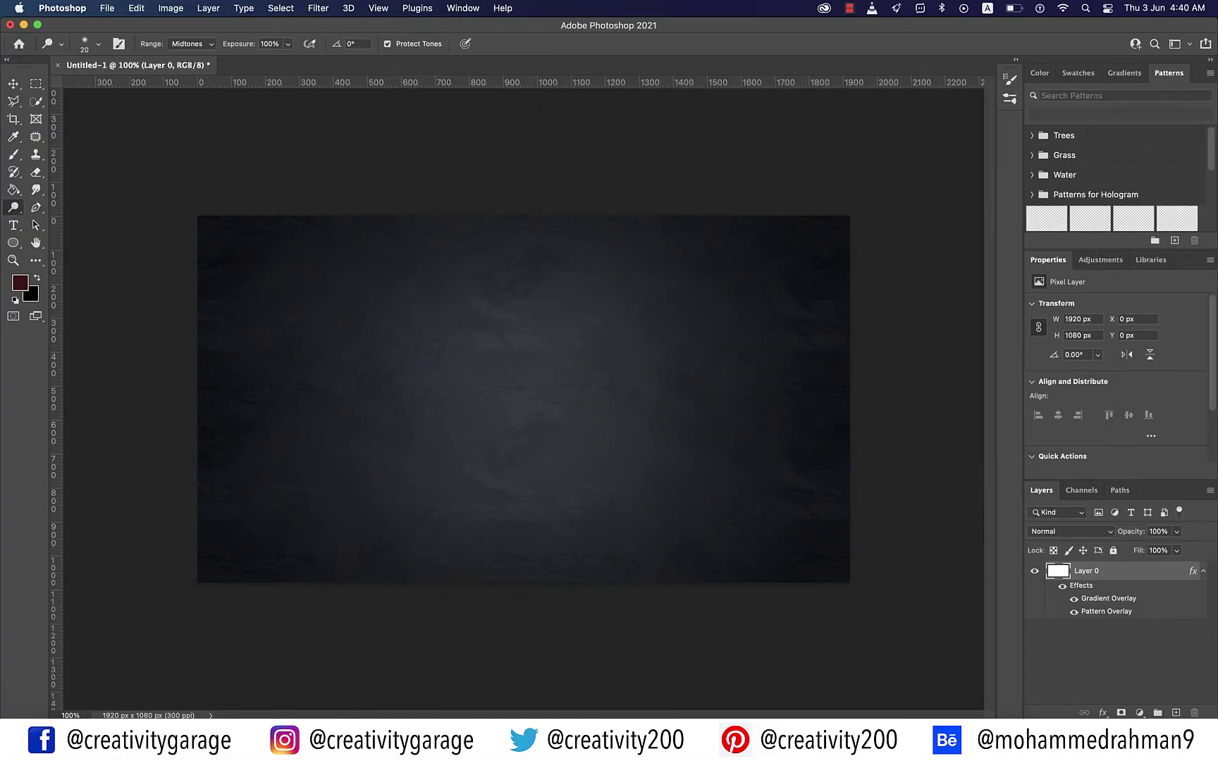
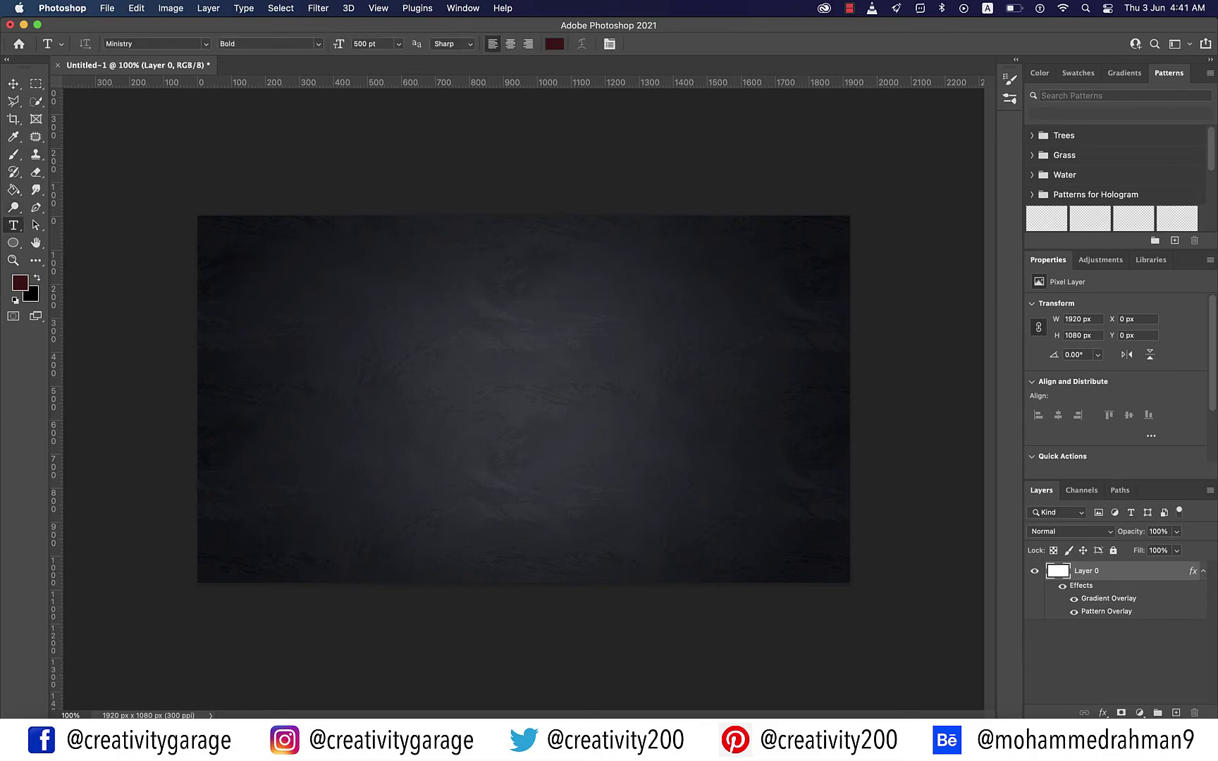
Set the Type tool's font to Aero Matics Bold
click(118, 44)
text(aero)
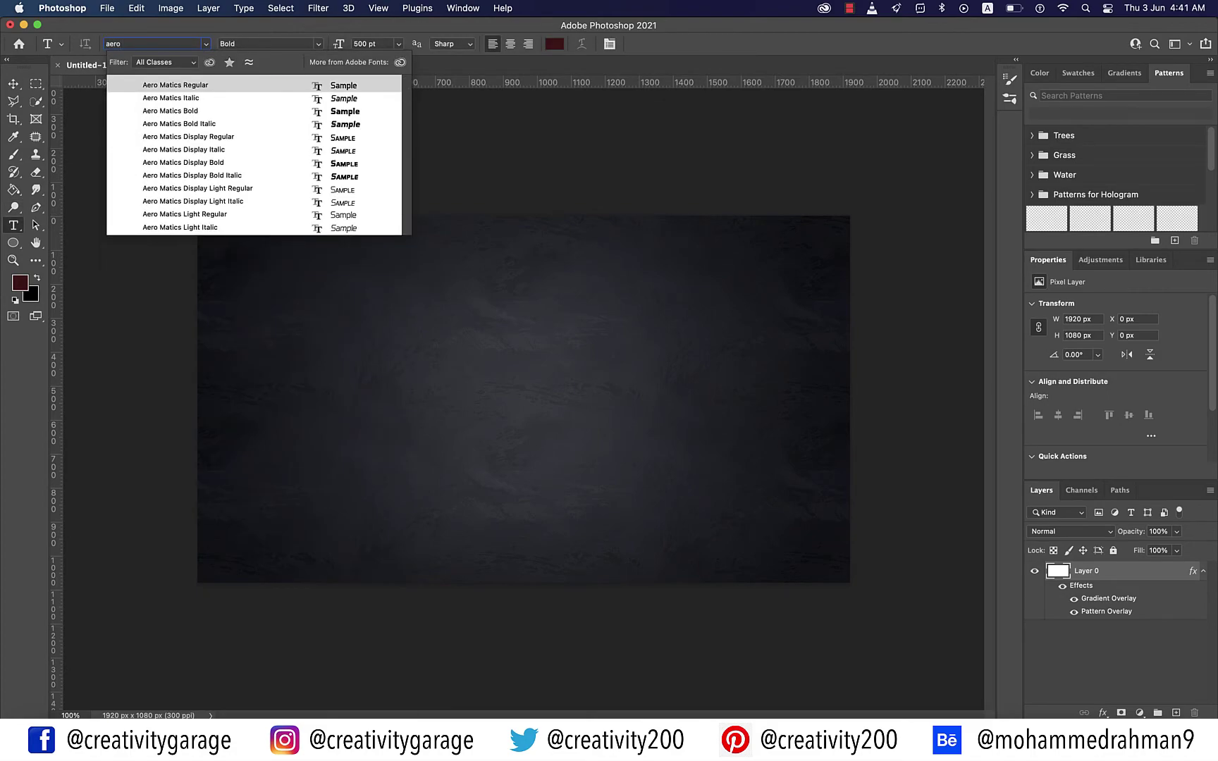
key(Down)
key(Down)
key(Down)
key(Up)
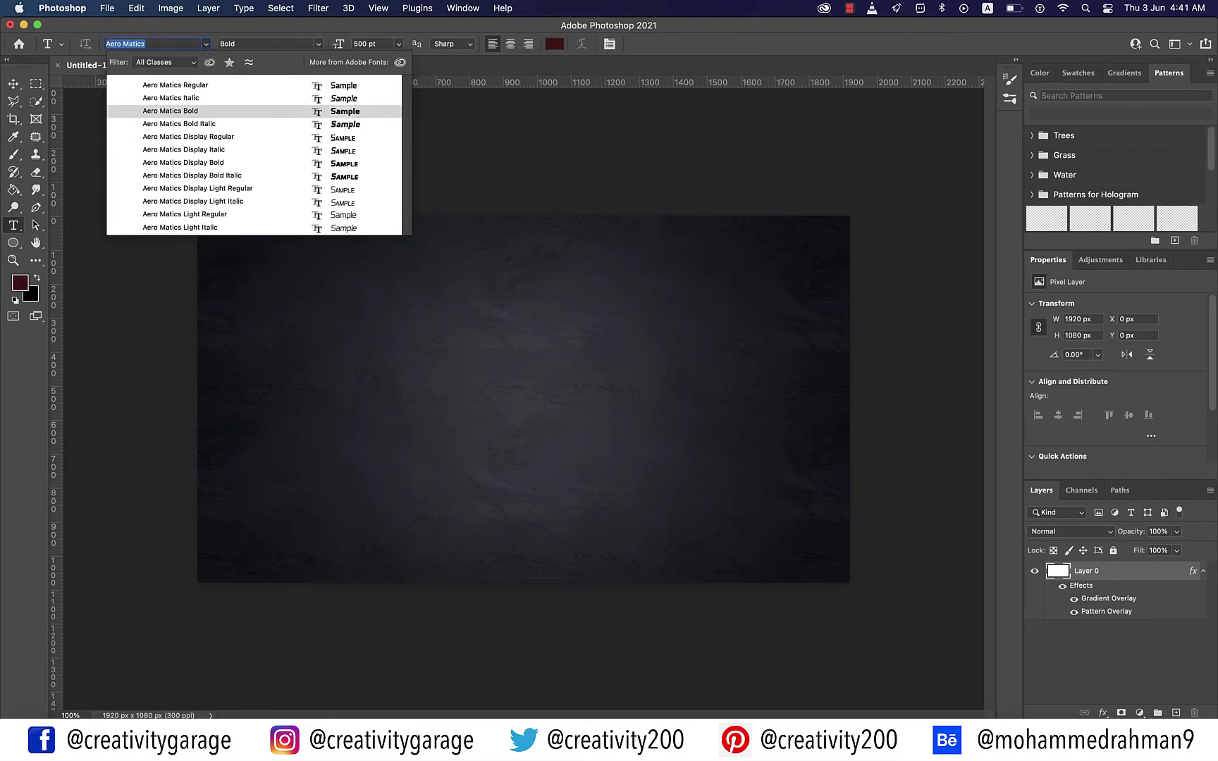
key(Return)
key(Return)
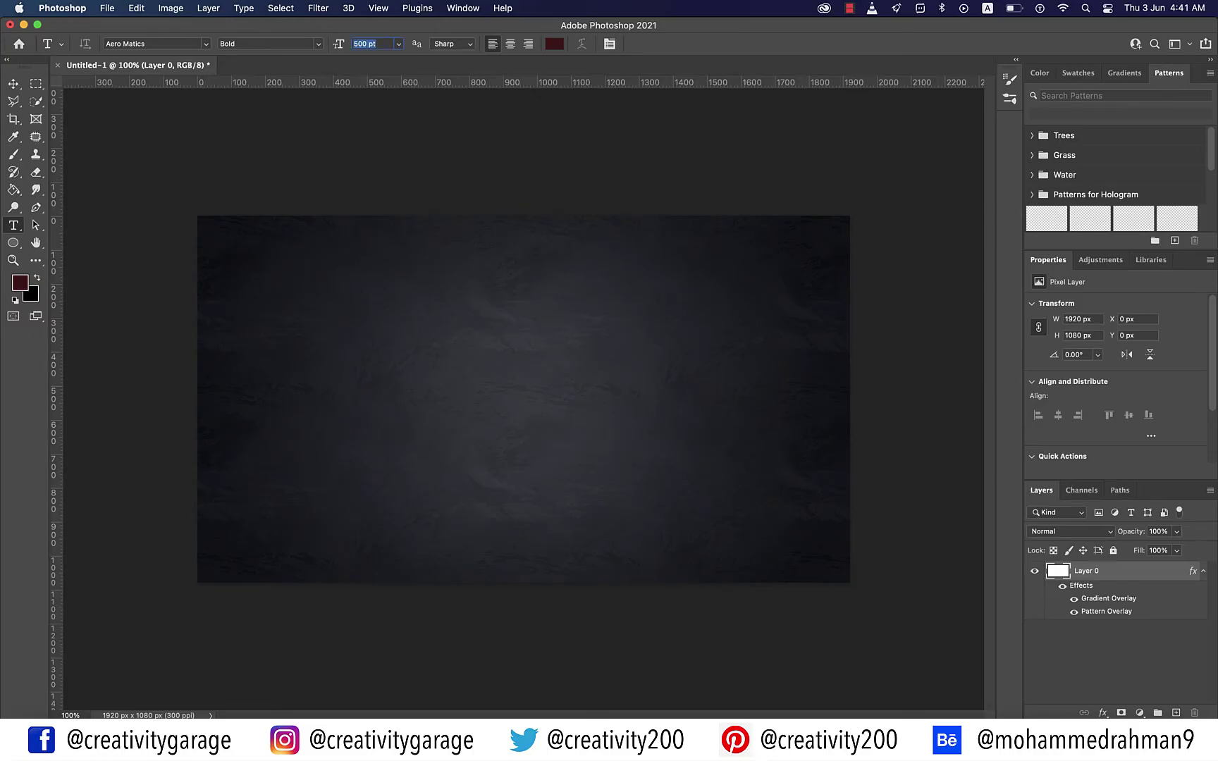
Set the type size to 250 pt and the text color to white, ffffff
text(250)
key(Tab)
click(554, 44)
click(839, 130)
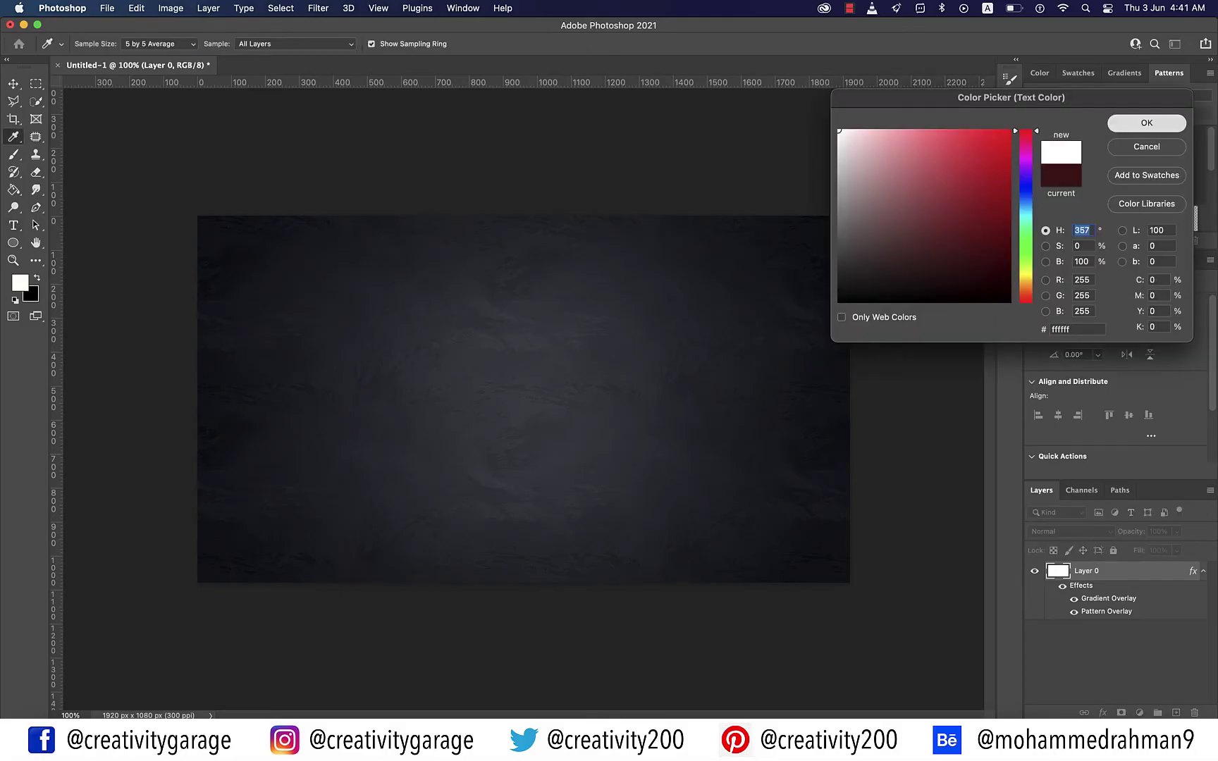
key(Return)
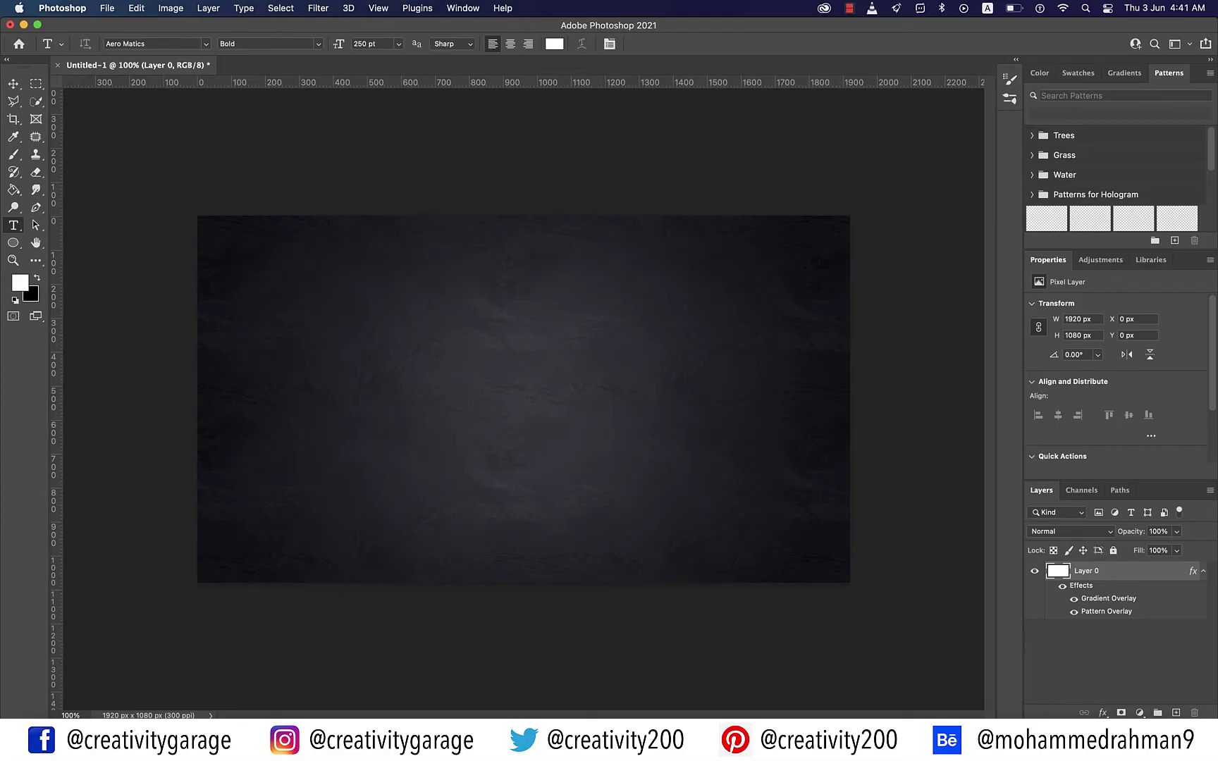
Switch the font style to Bold Italic and enter the text SPIDY on the canvas
click(268, 44)
click(282, 68)
click(261, 378)
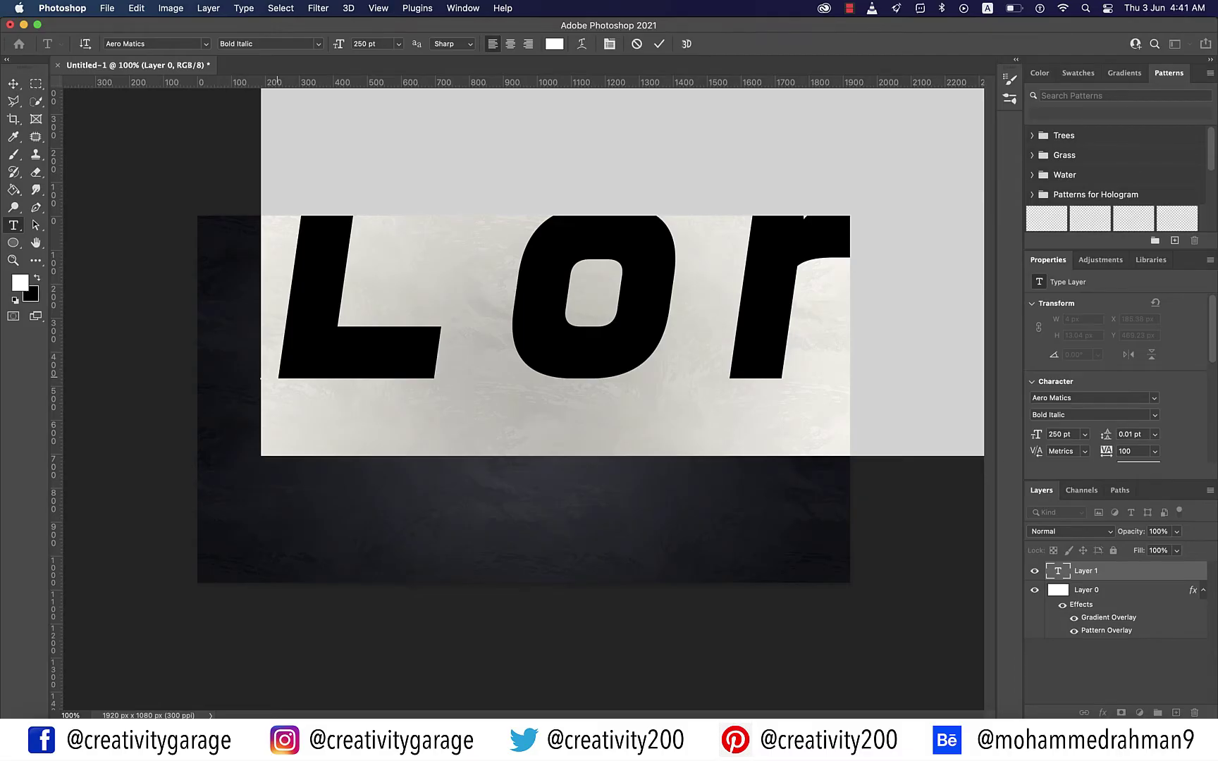
text(SPI)
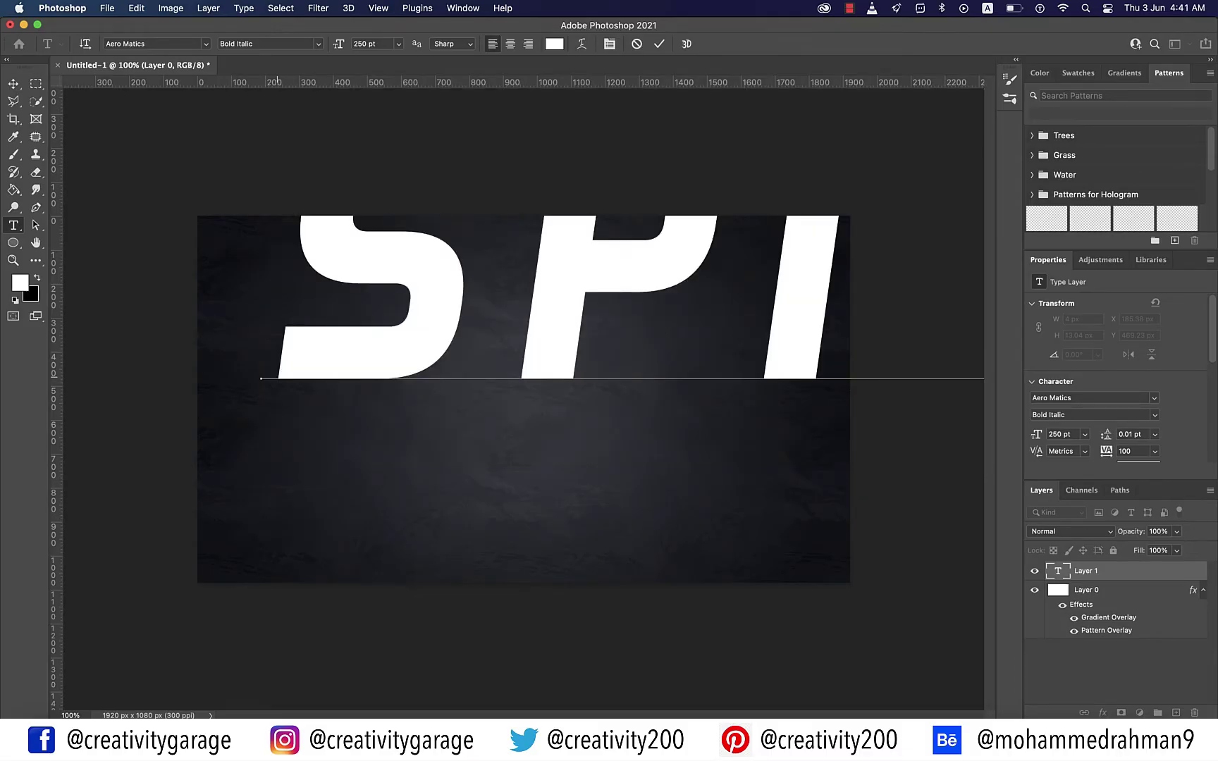
Reduce the whole SPIDY text to 120 pt and move it down to the middle of the canvas
key(super+a)
click(365, 43)
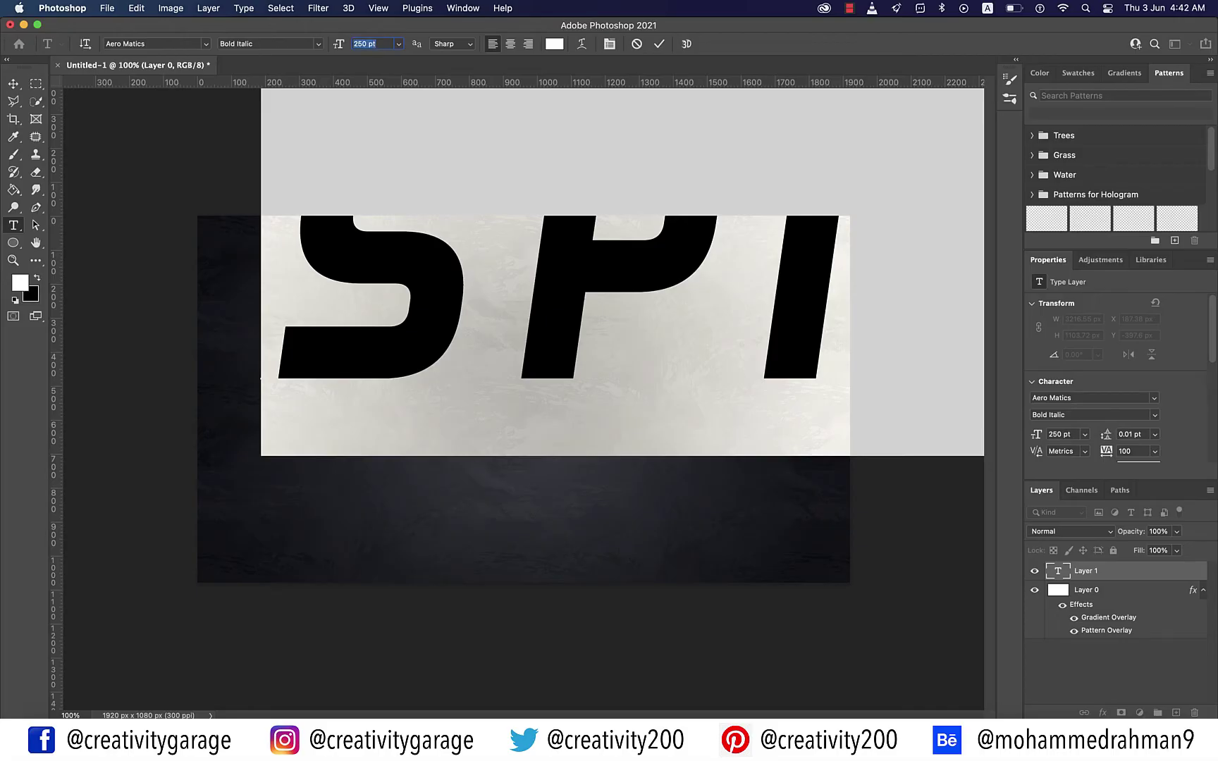
text(150)
key(Return)
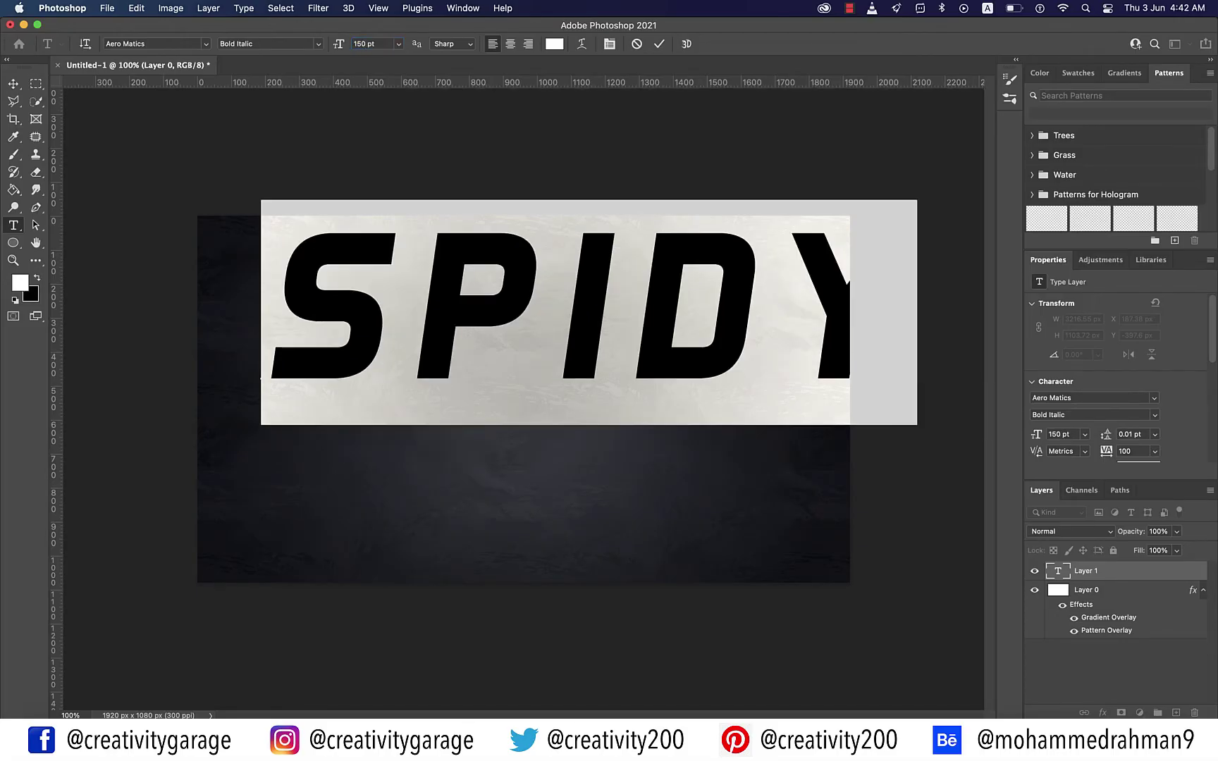
click(364, 43)
text(120)
key(Return)
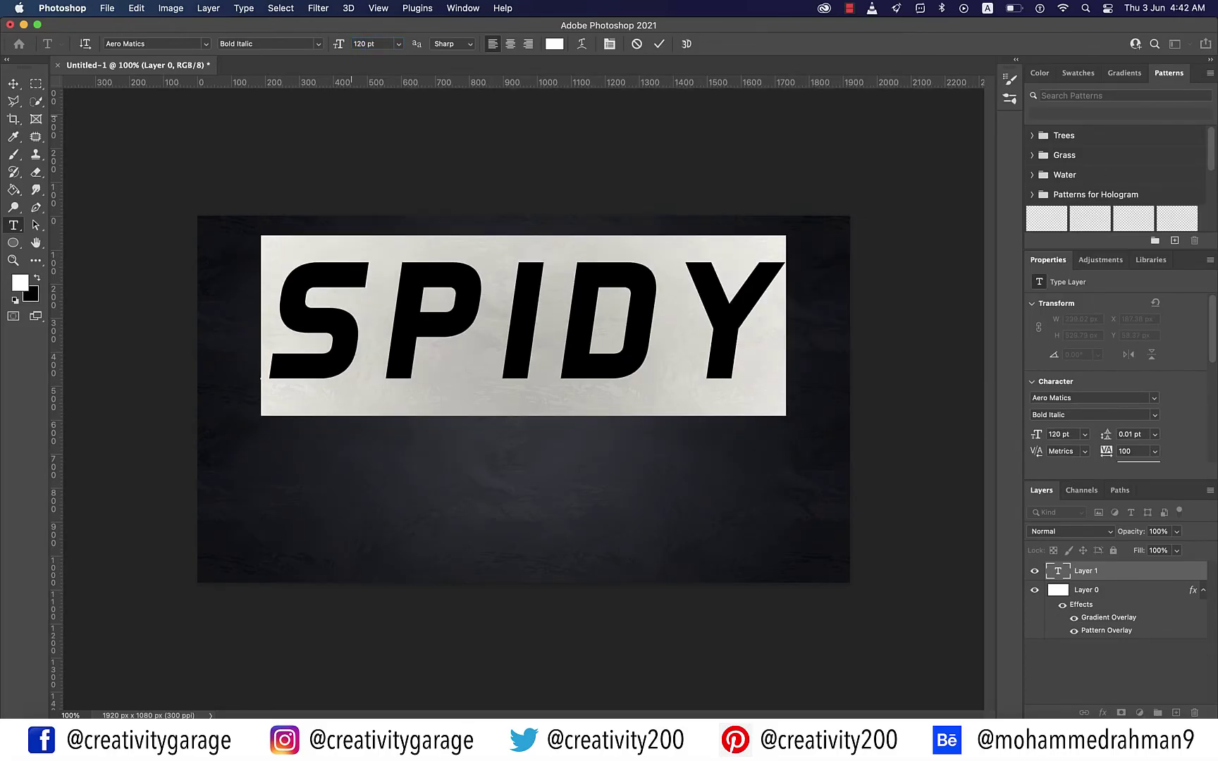
click(13, 83)
drag(560, 322, 561, 399)
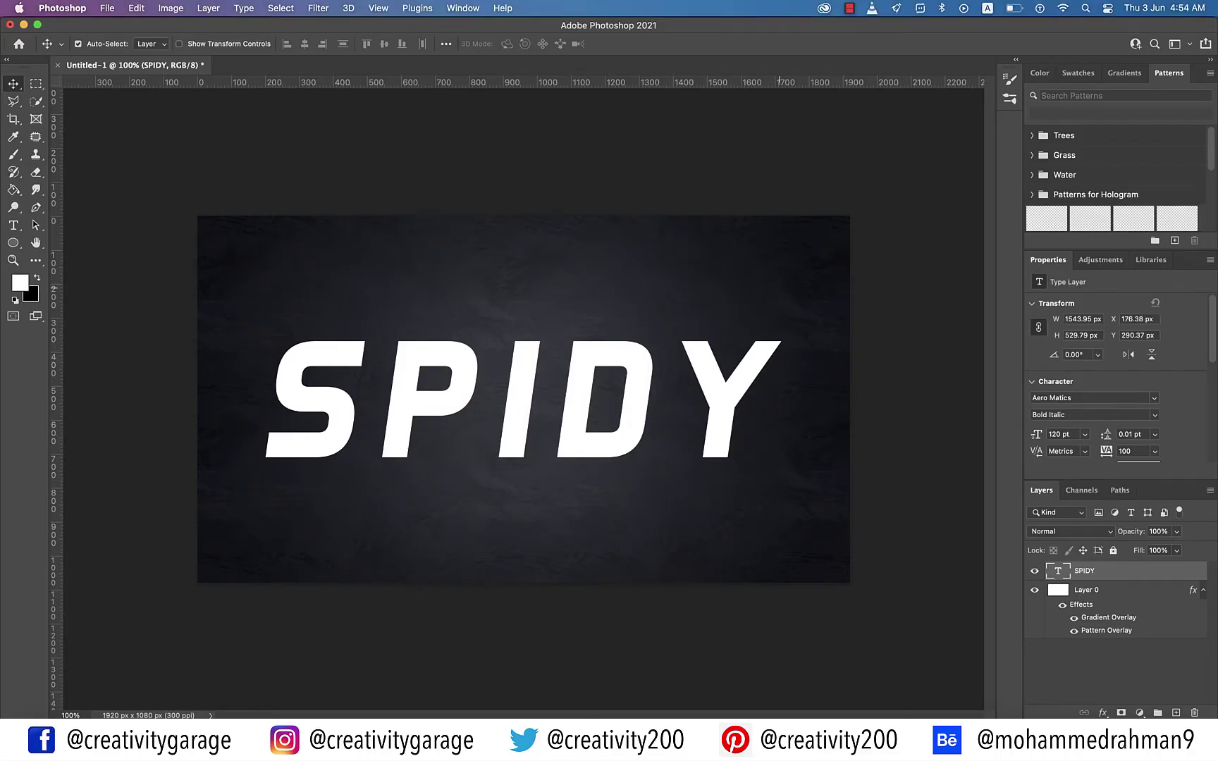
Add a Pattern Overlay to the SPIDY text layer using the spidy pattern at 25% scale
right_click(1118, 571)
click(1001, 579)
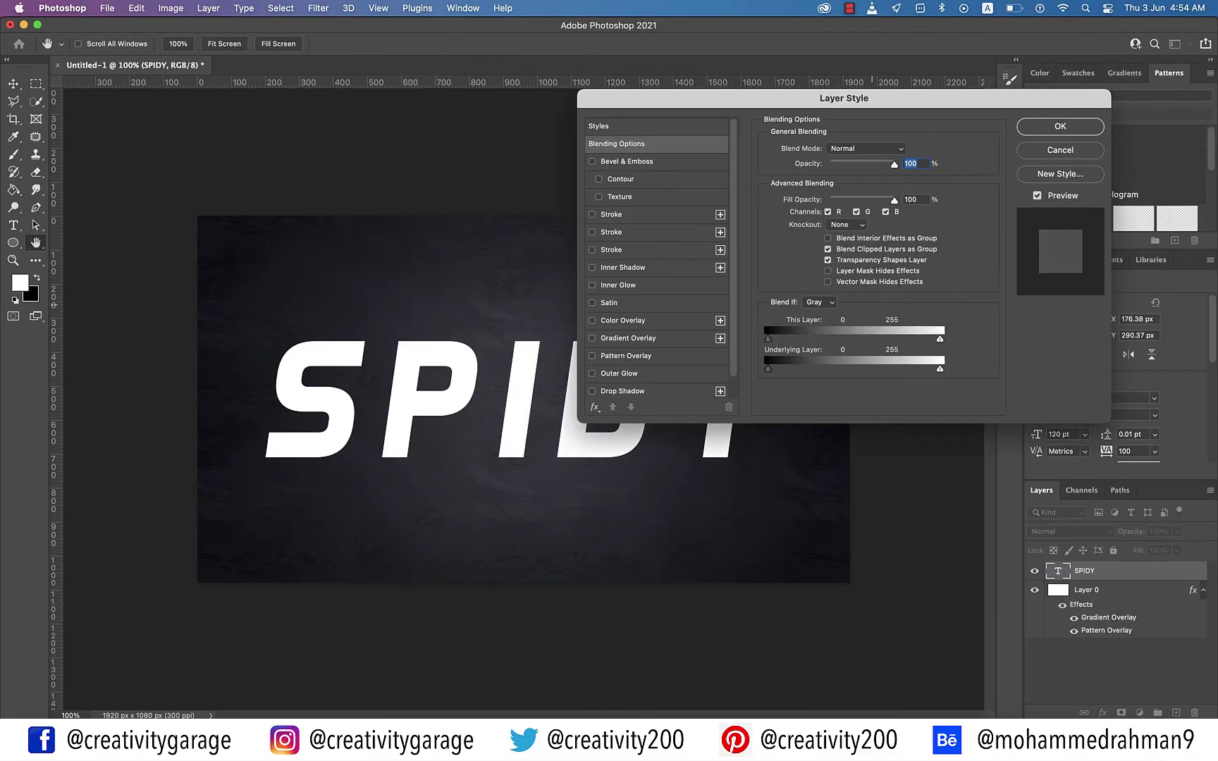
drag(844, 98, 905, 48)
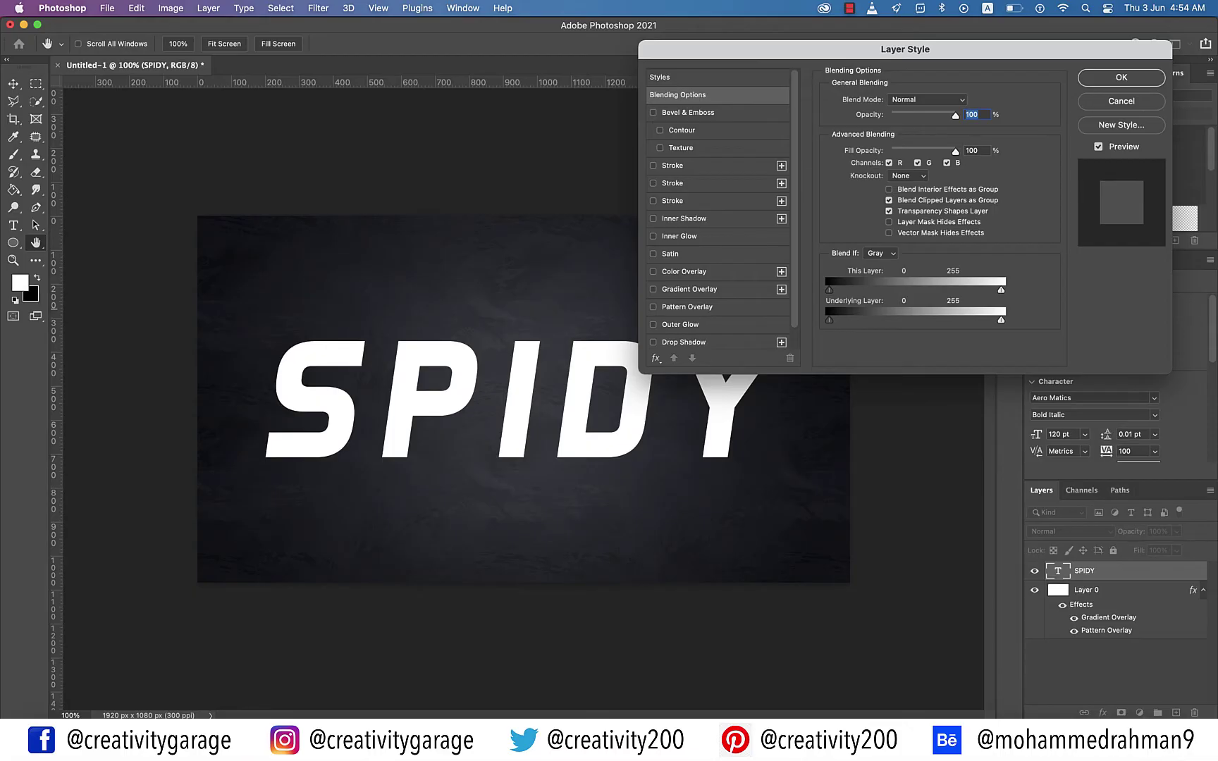
click(686, 307)
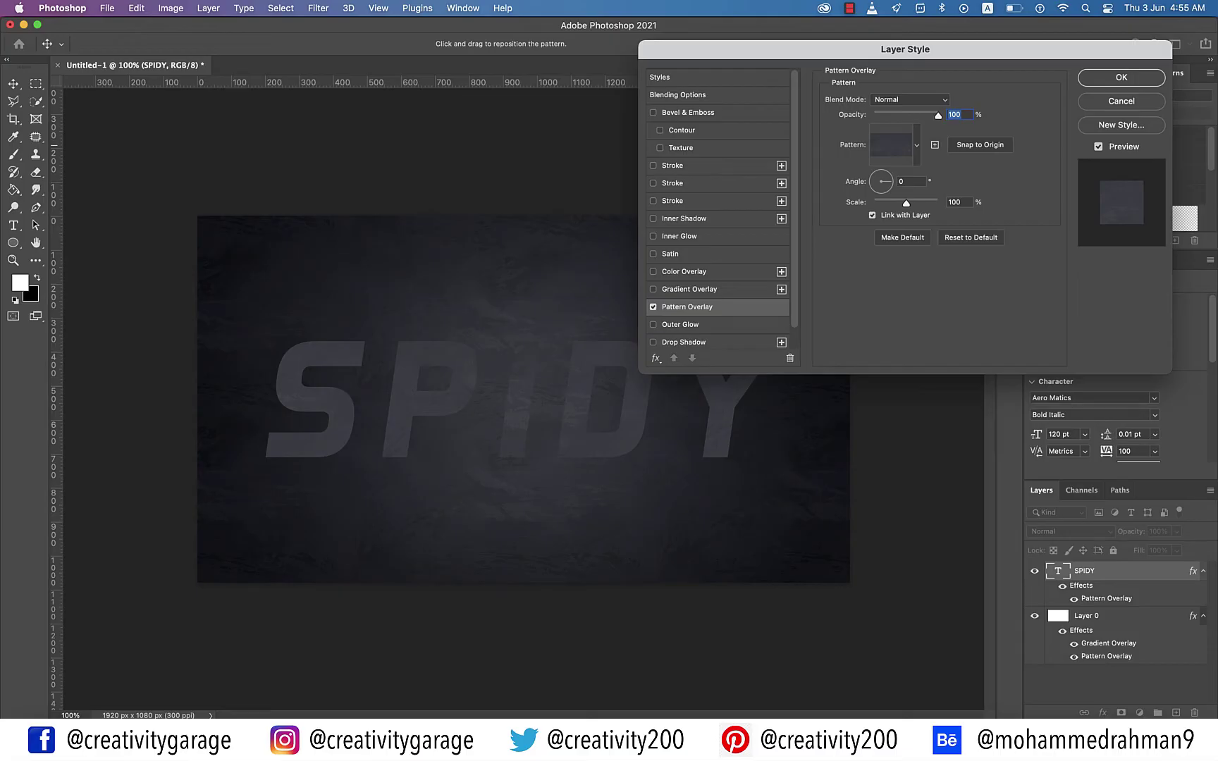
click(916, 144)
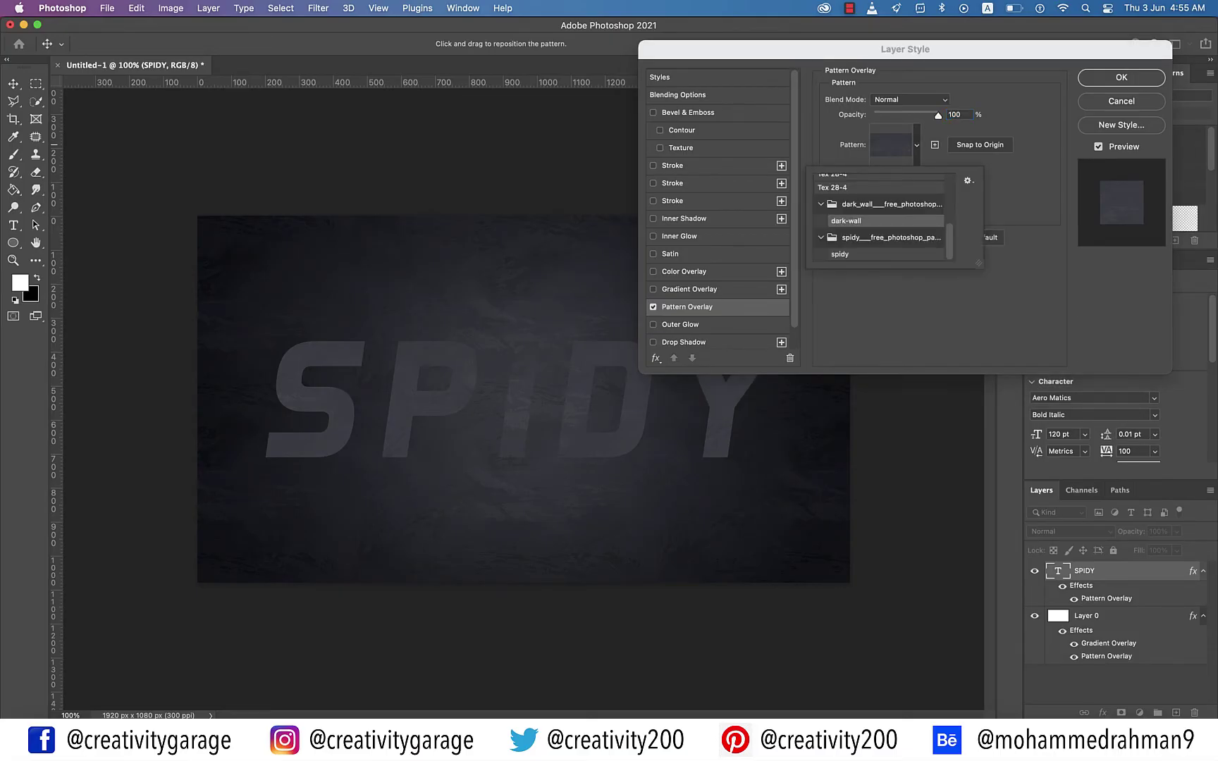
click(840, 254)
click(987, 204)
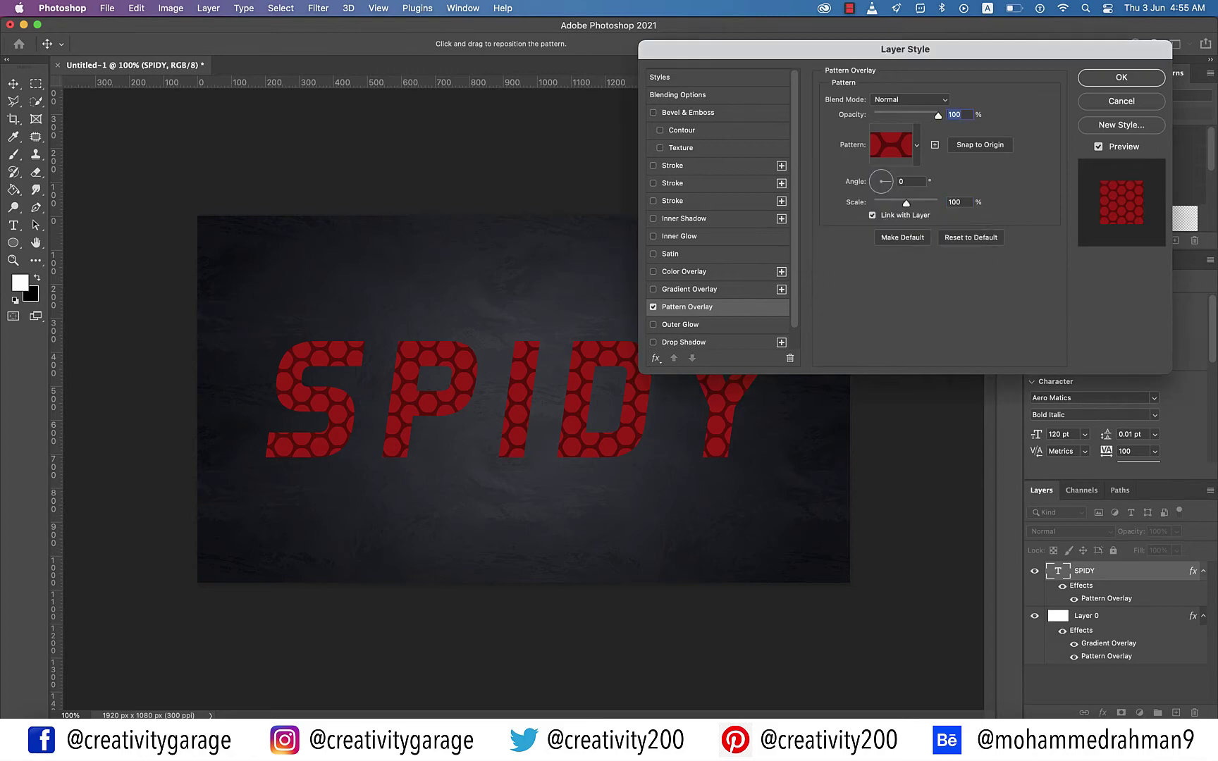
double_click(954, 202)
text(25)
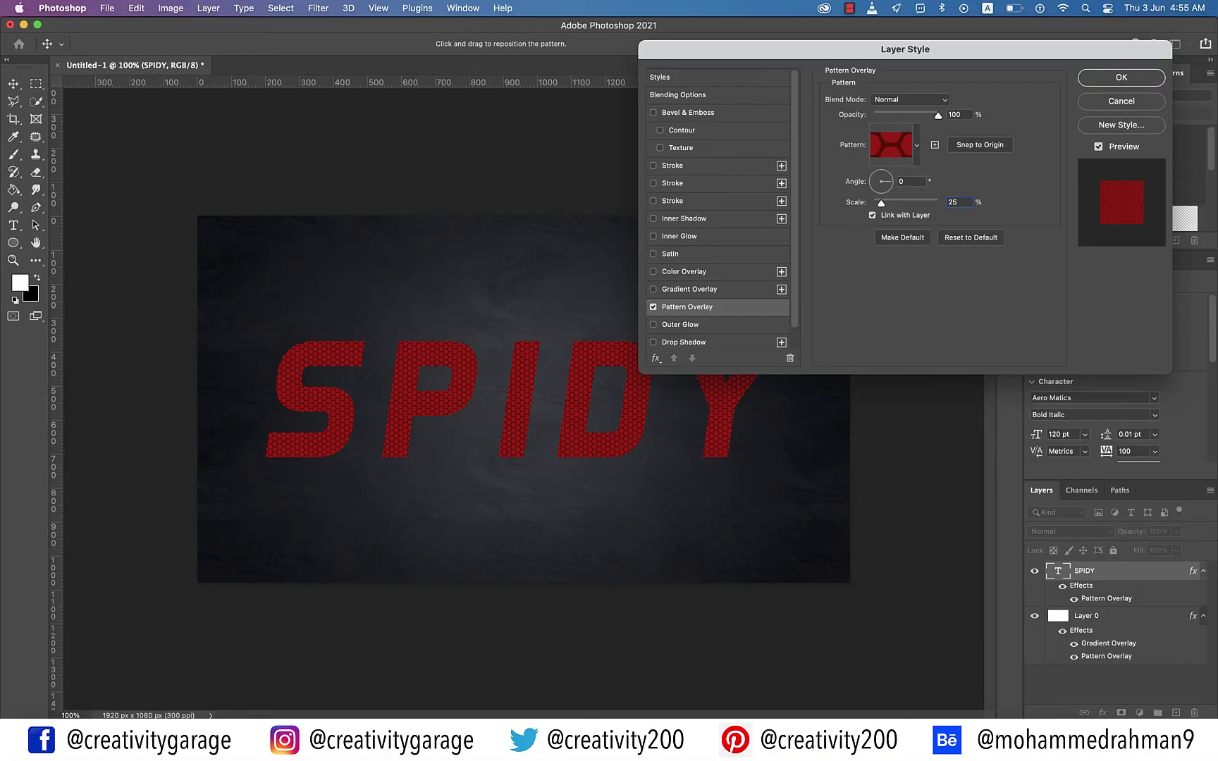
Add a Gradient Overlay to the SPIDY text with the Multiply blend mode and 14% opacity
click(689, 289)
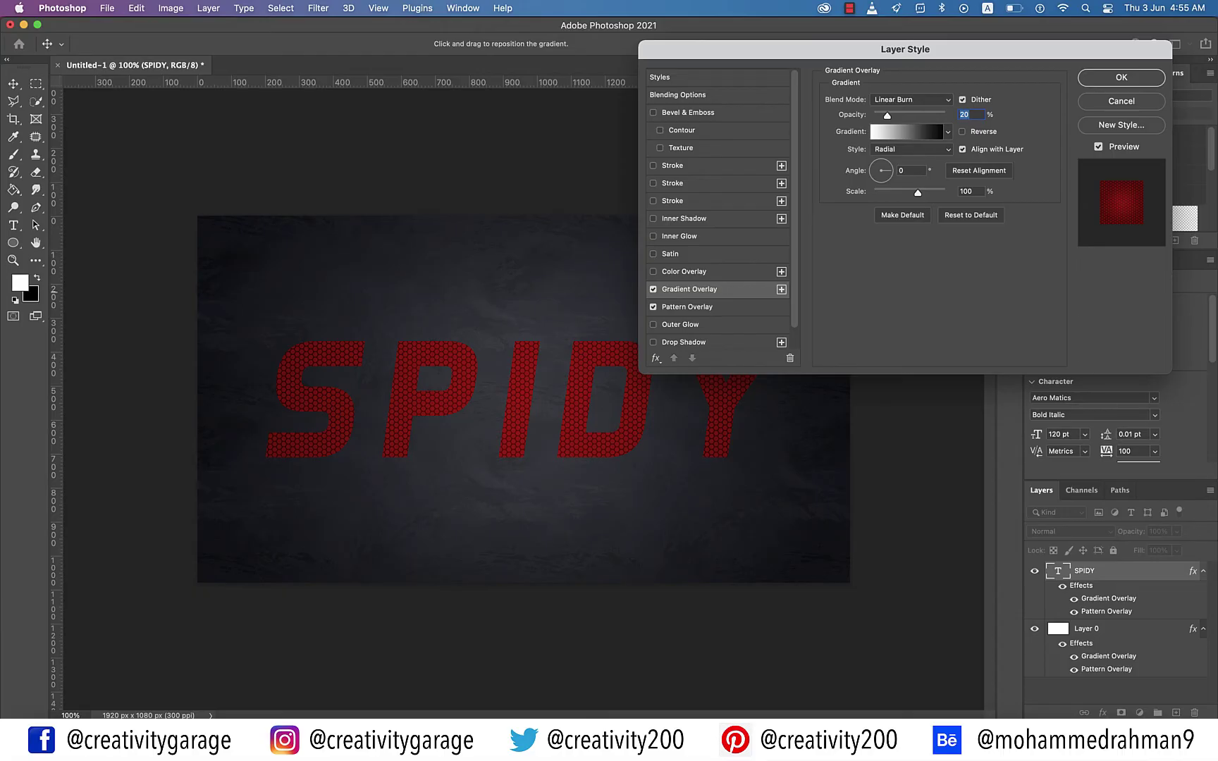
click(912, 100)
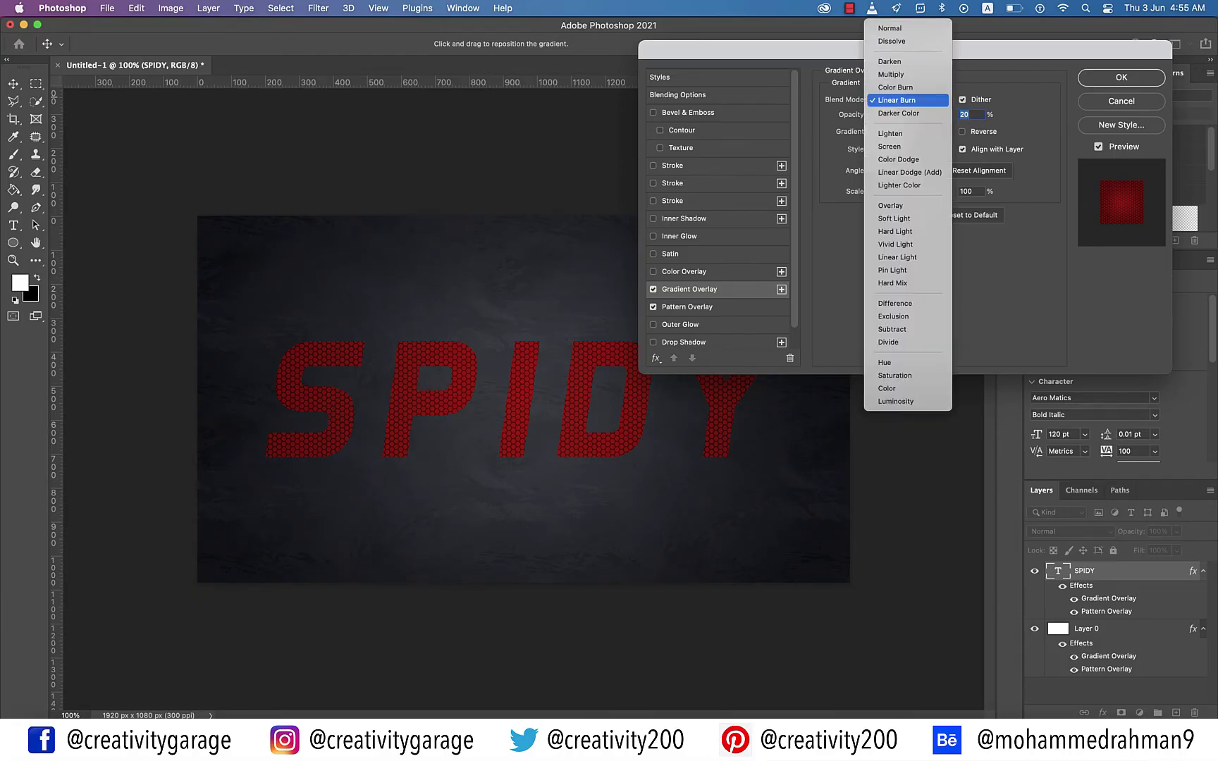
click(896, 75)
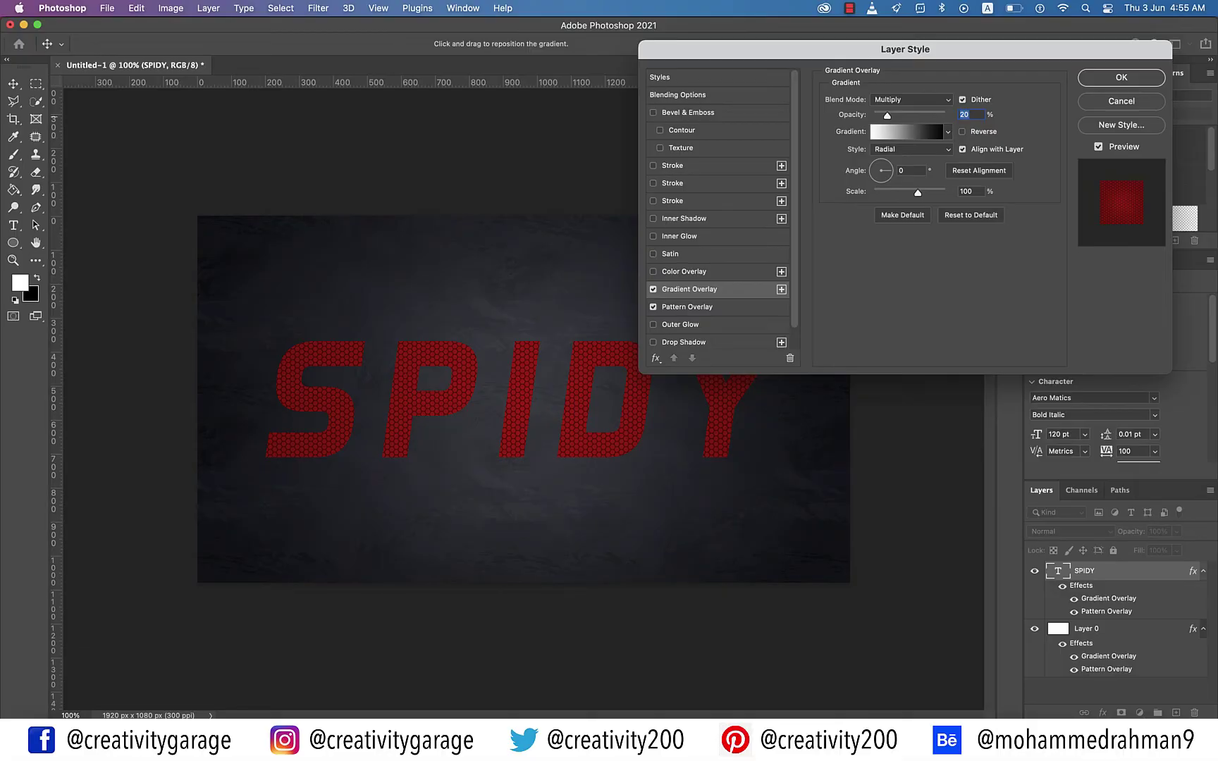
text(14)
Set the 0% color stop of the text's overlay gradient to black, 000000
click(907, 131)
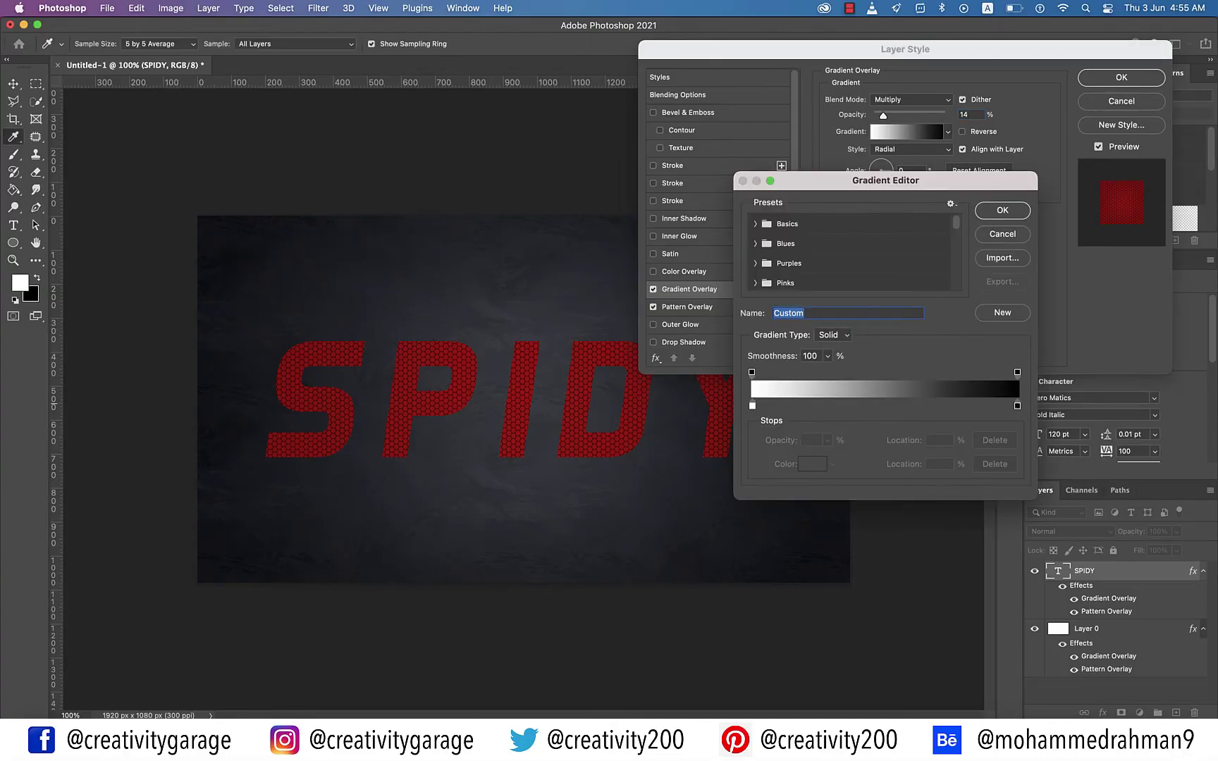
click(752, 405)
click(812, 463)
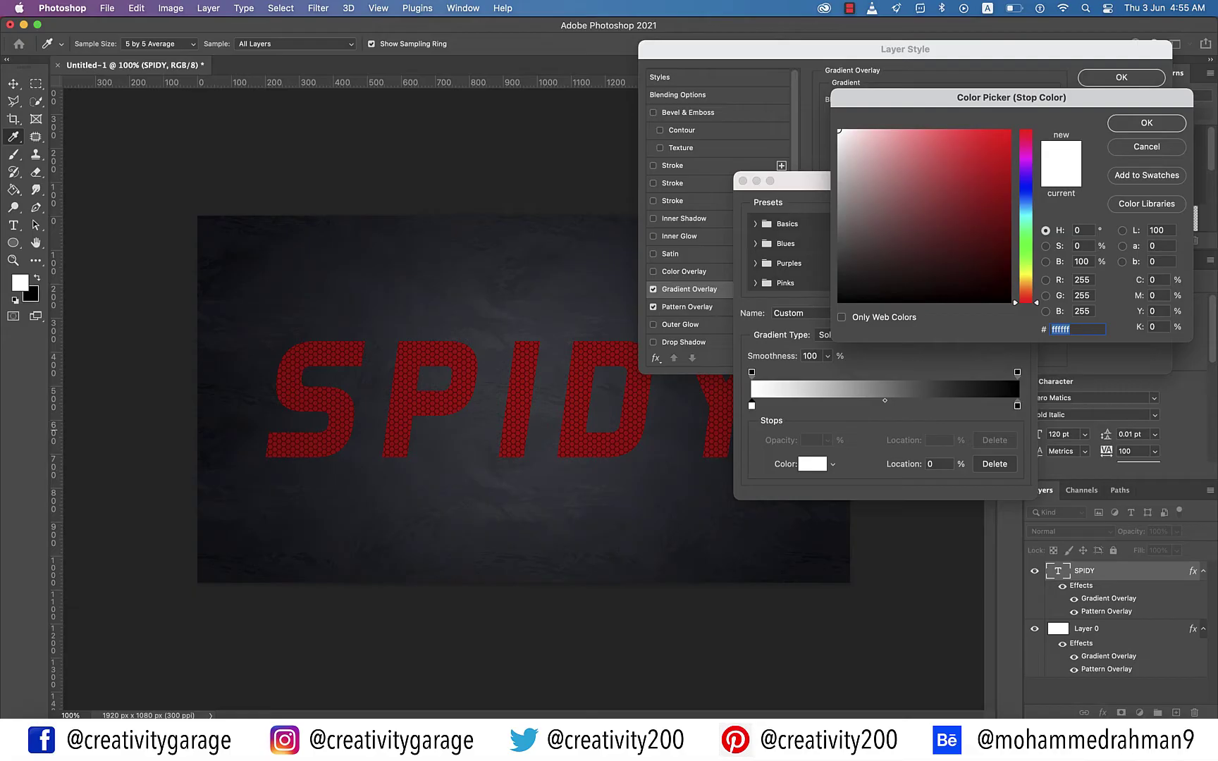
text(000000)
key(Return)
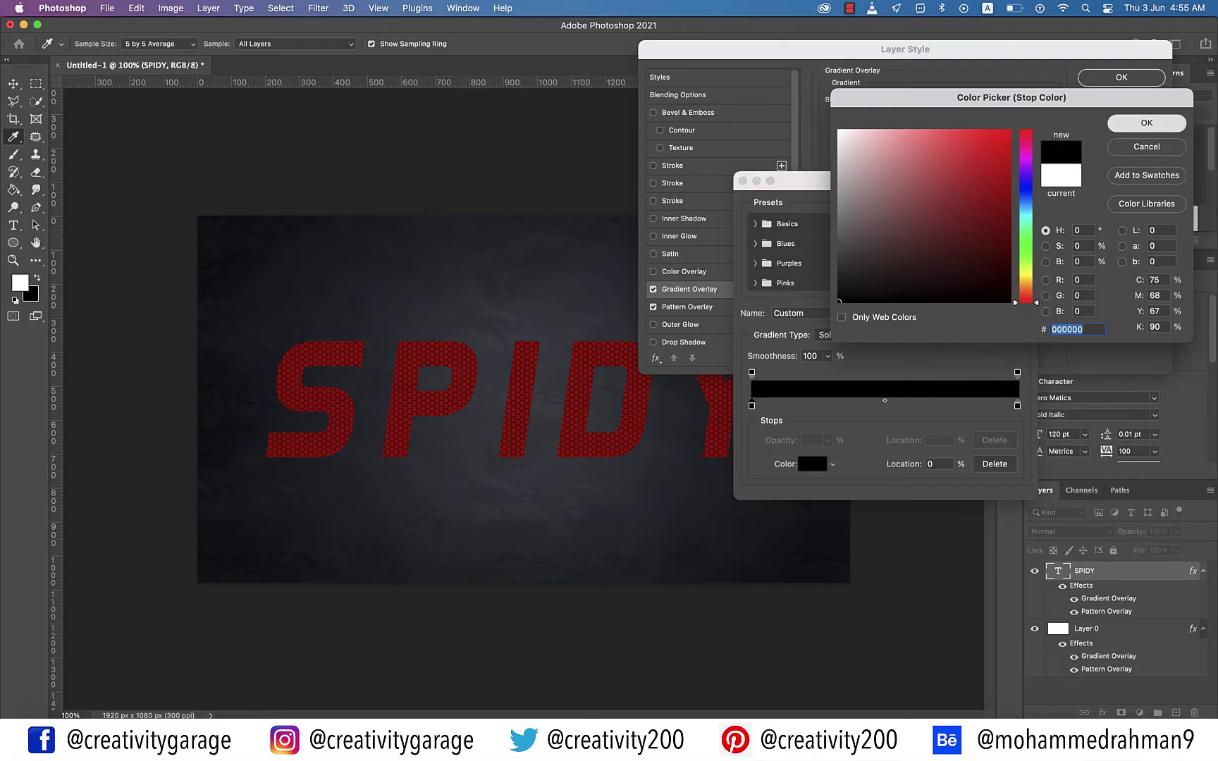
Set the 100% color stop of the text's overlay gradient to white, ffffff
click(1017, 406)
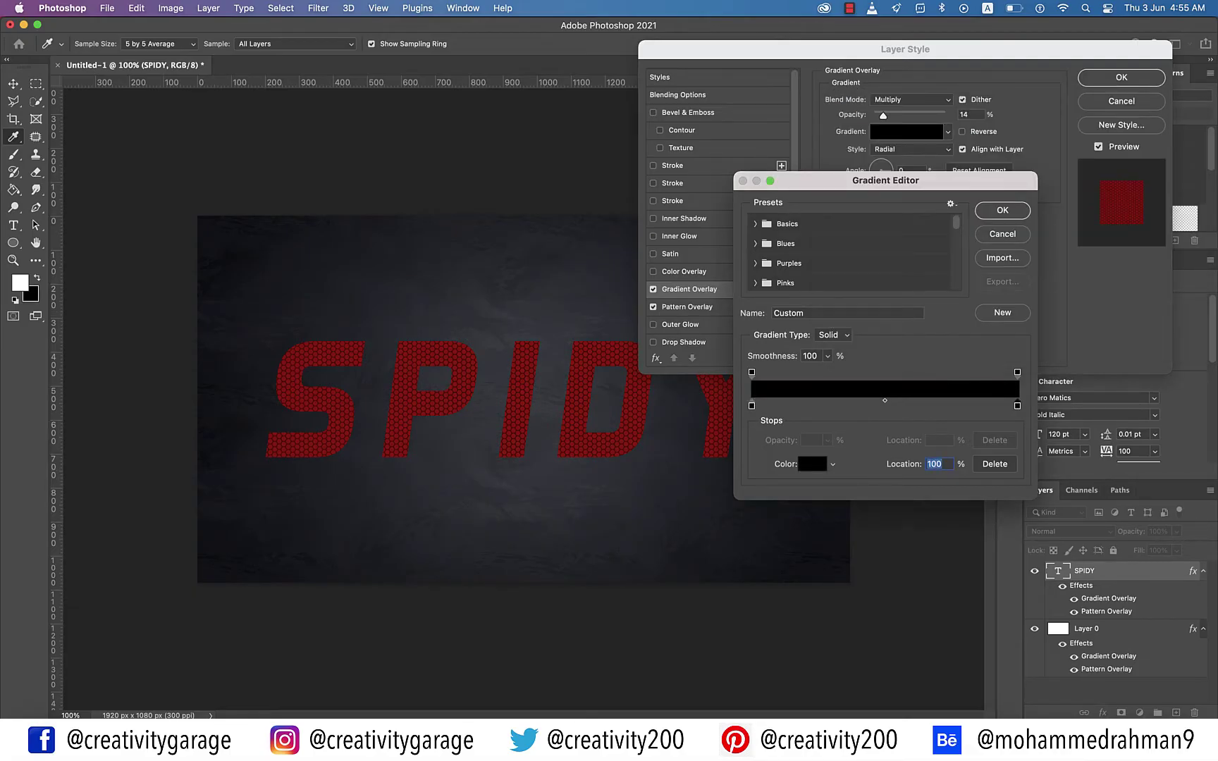
click(812, 464)
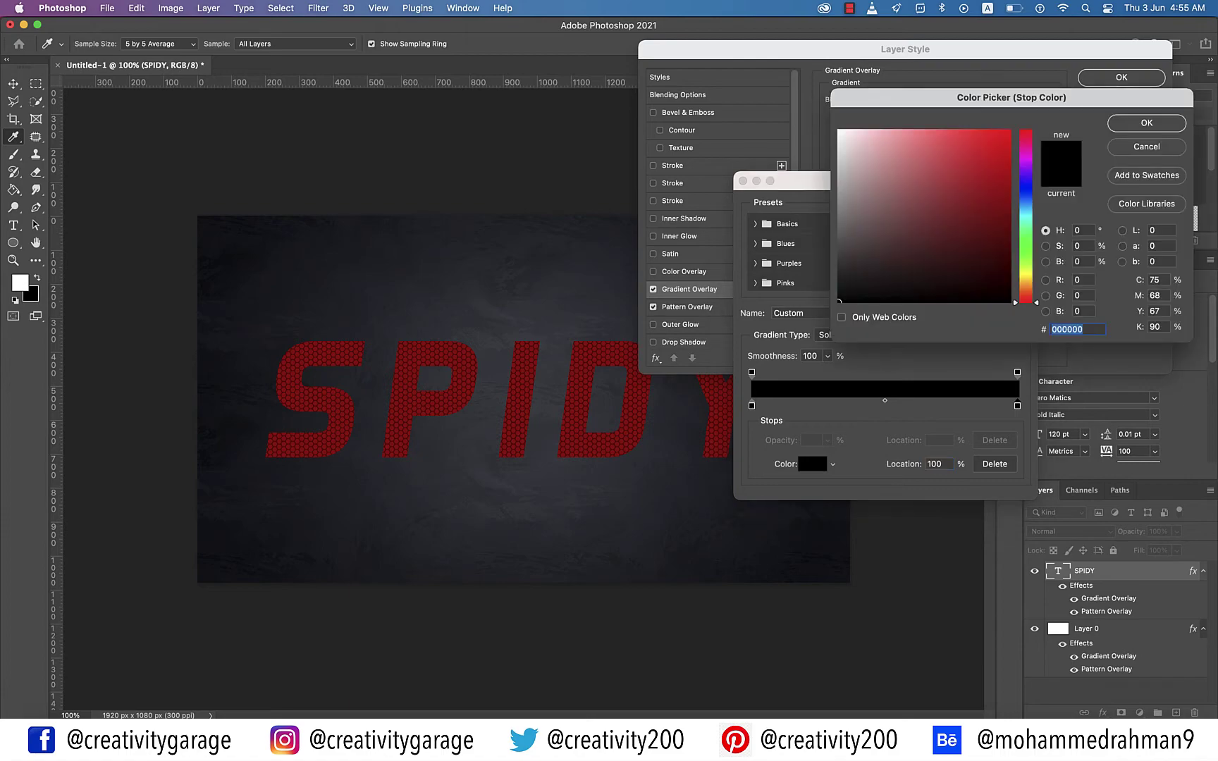
text(ffffff)
key(Return)
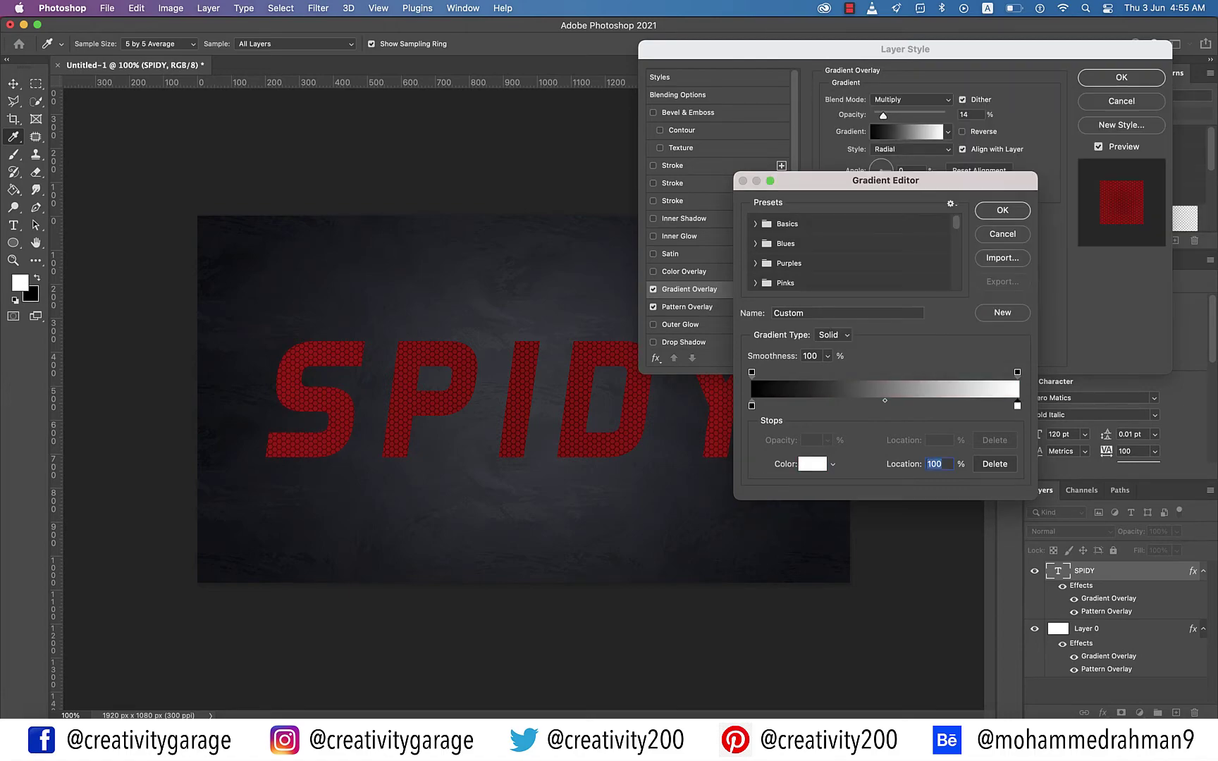
Accept the black-to-white gradient and set the text's Gradient Overlay to Linear style with a -90° angle
key(Return)
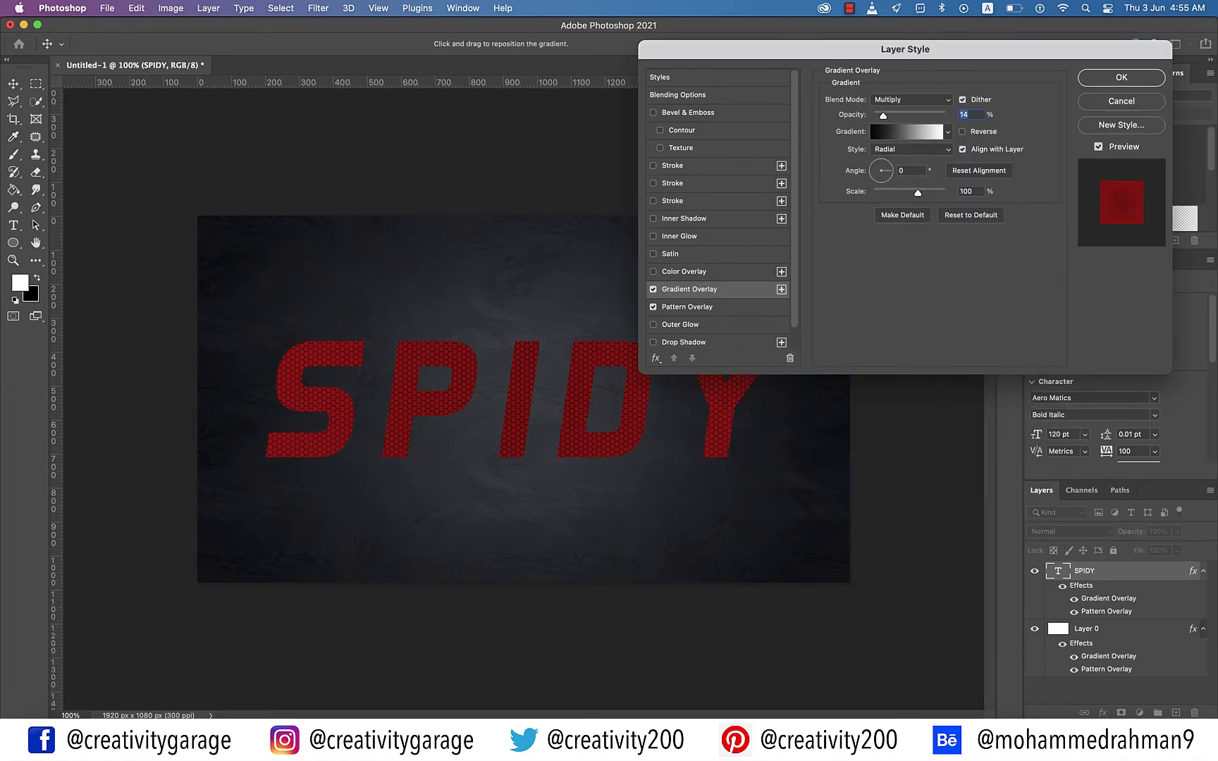
click(912, 149)
click(902, 133)
double_click(903, 171)
text(-90)
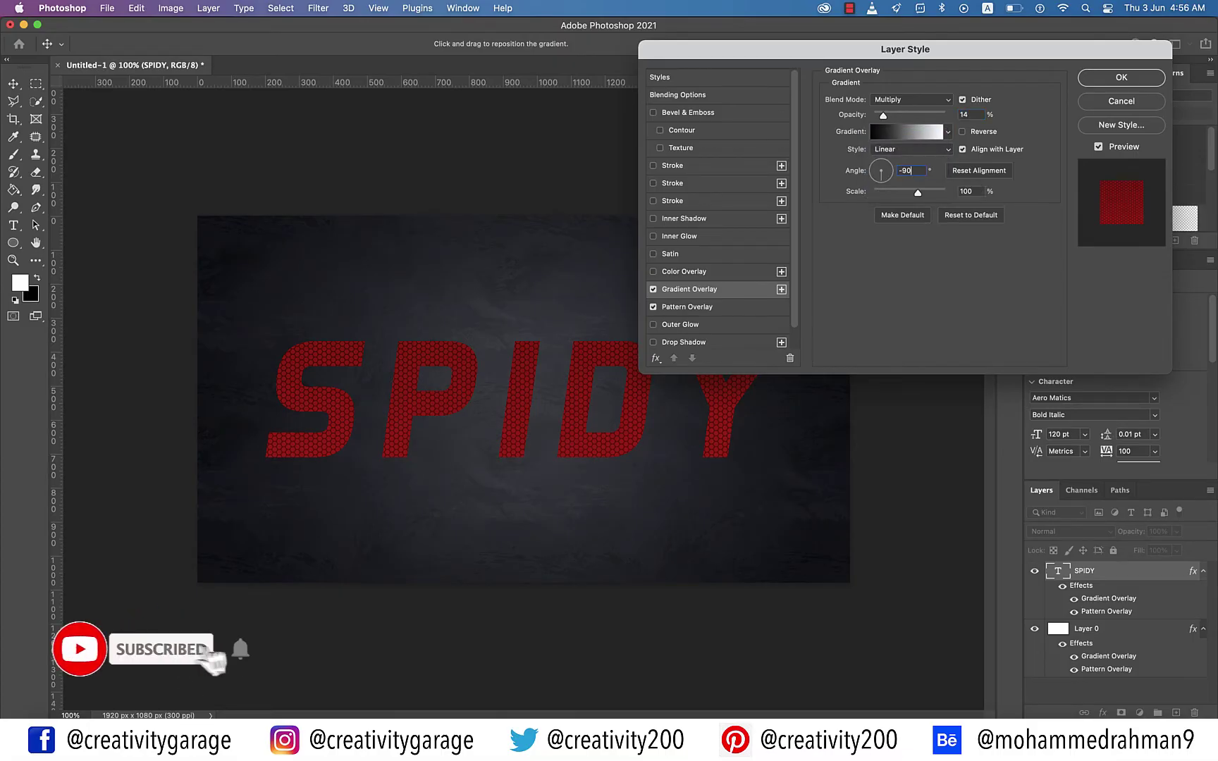
key(Return)
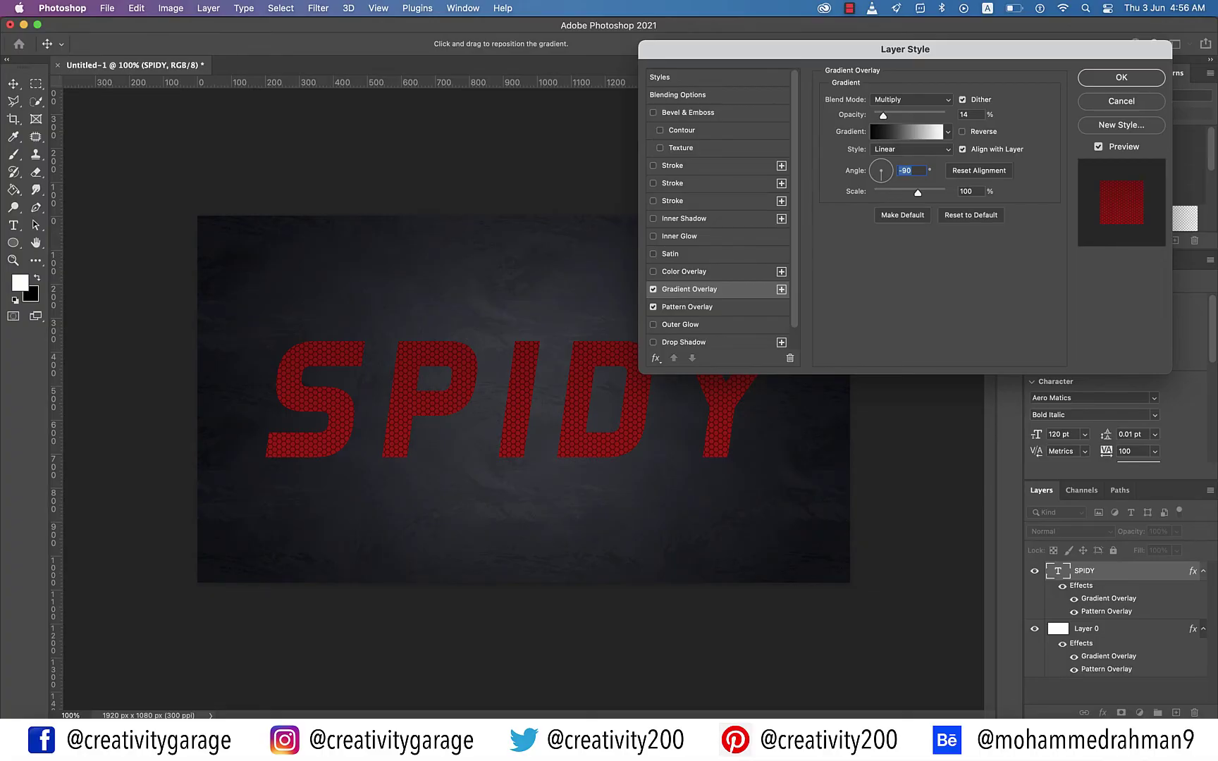
Add a Color Overlay to the SPIDY text with the Multiply blend mode and color E10505
click(684, 271)
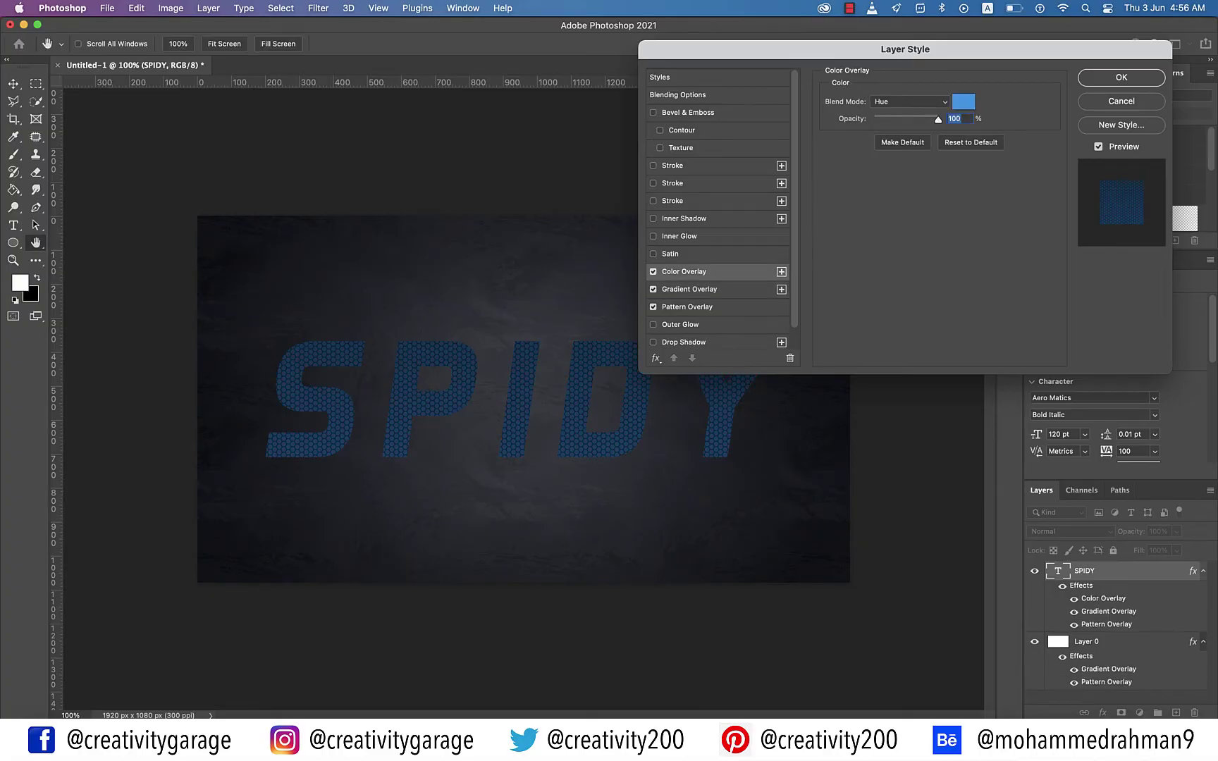
click(909, 102)
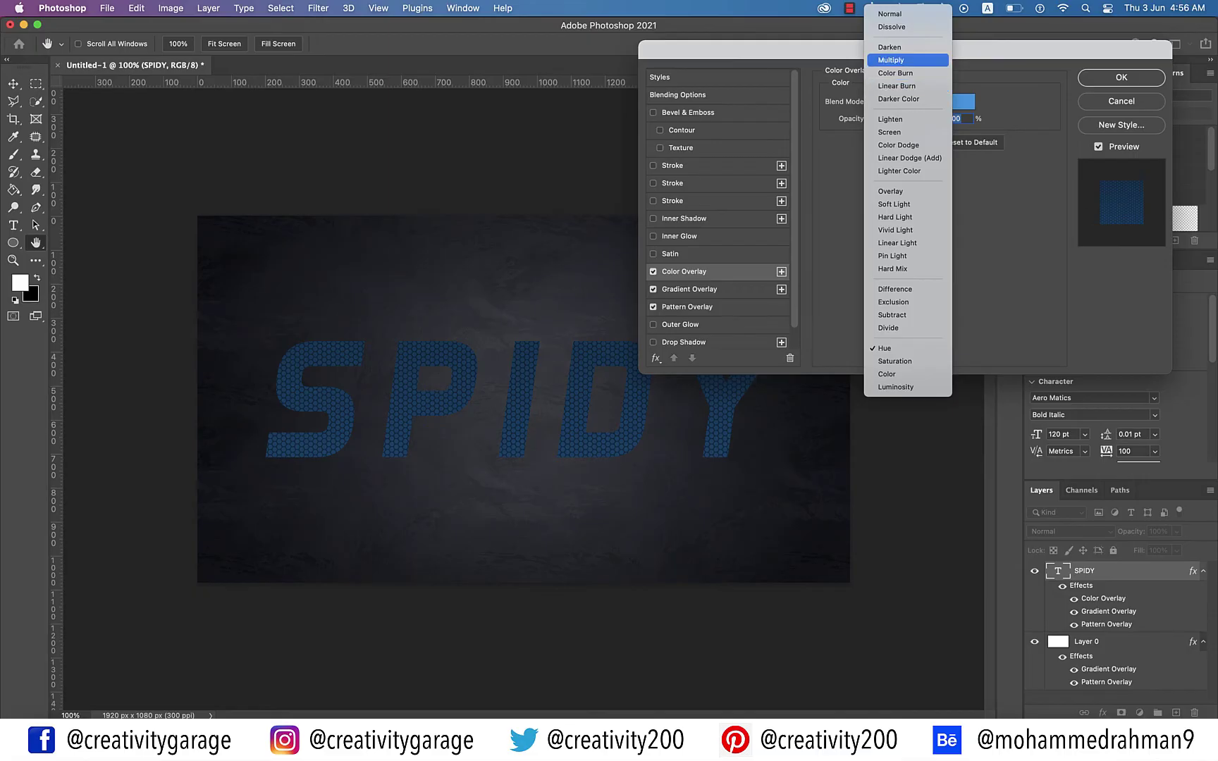
click(908, 60)
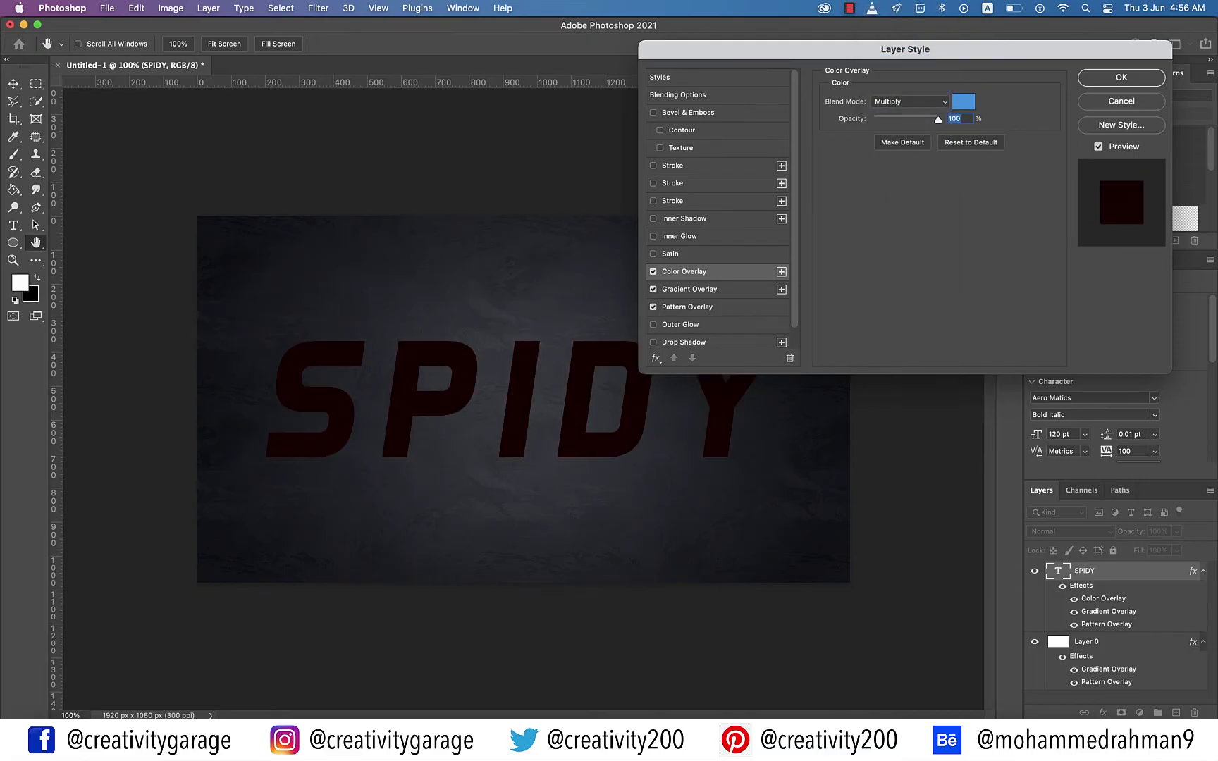
click(964, 102)
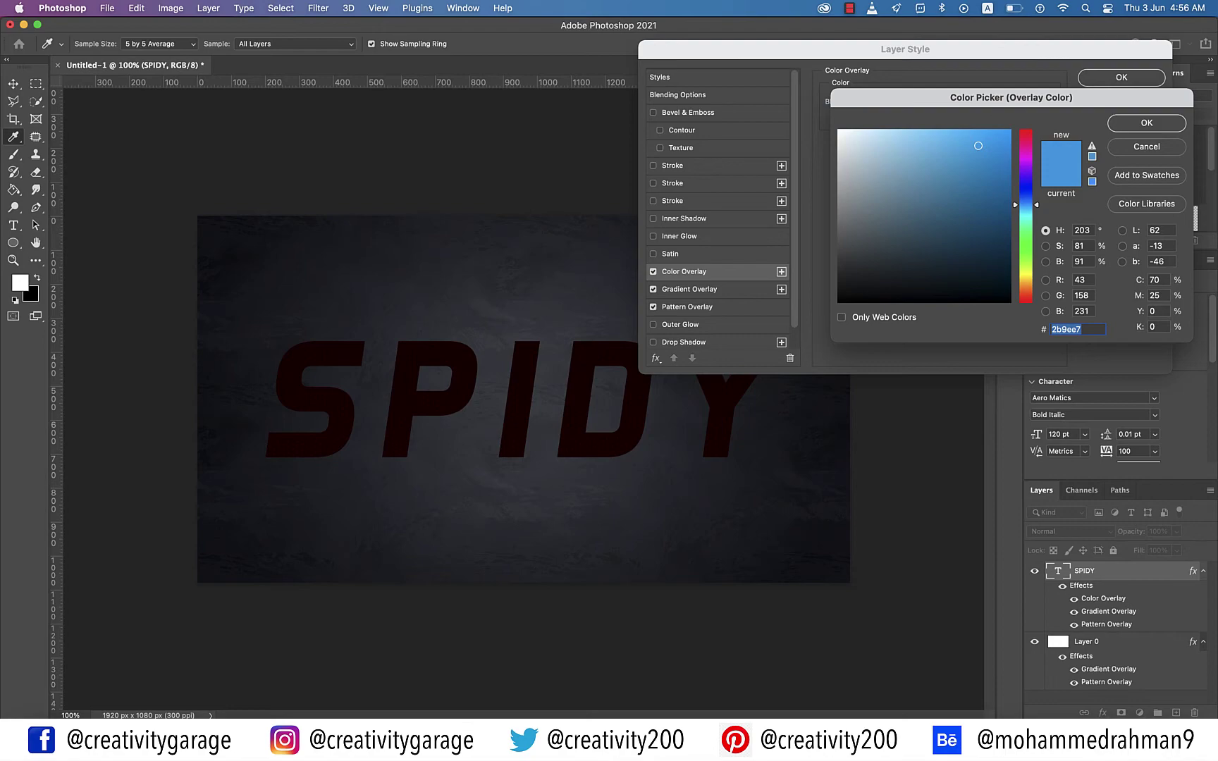
text(E1)
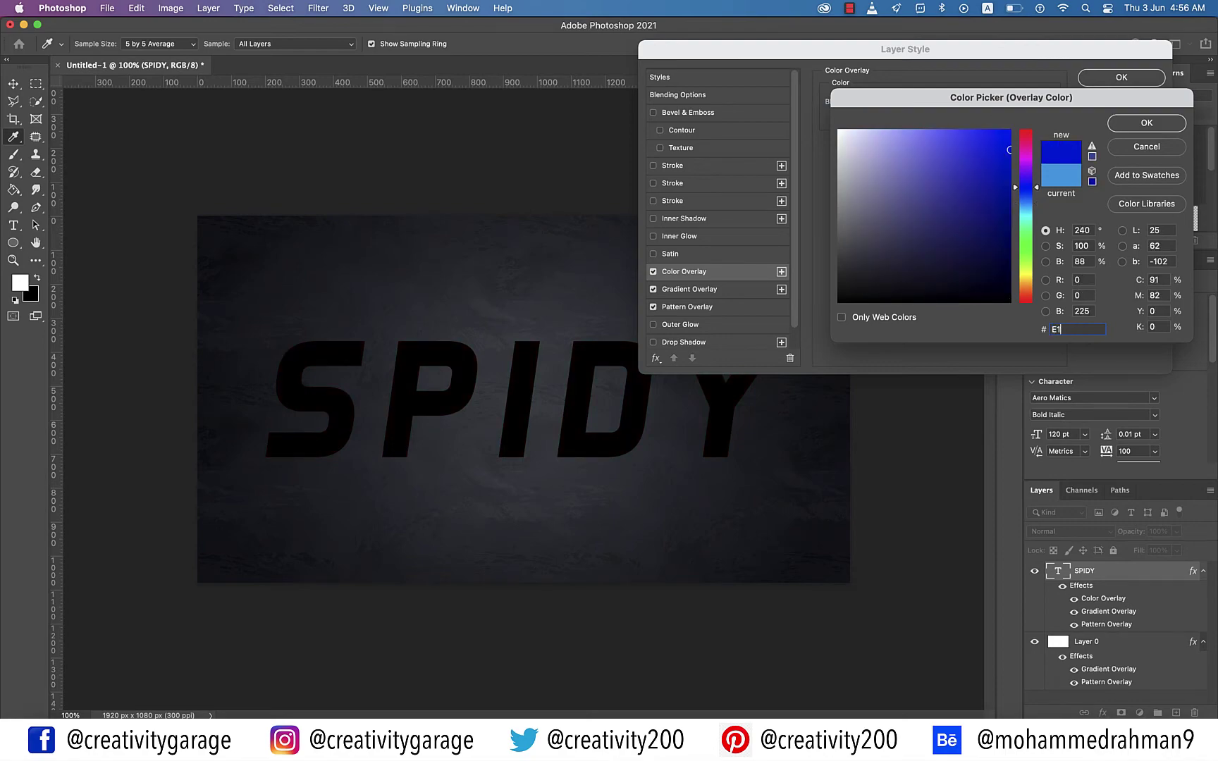
text(0505)
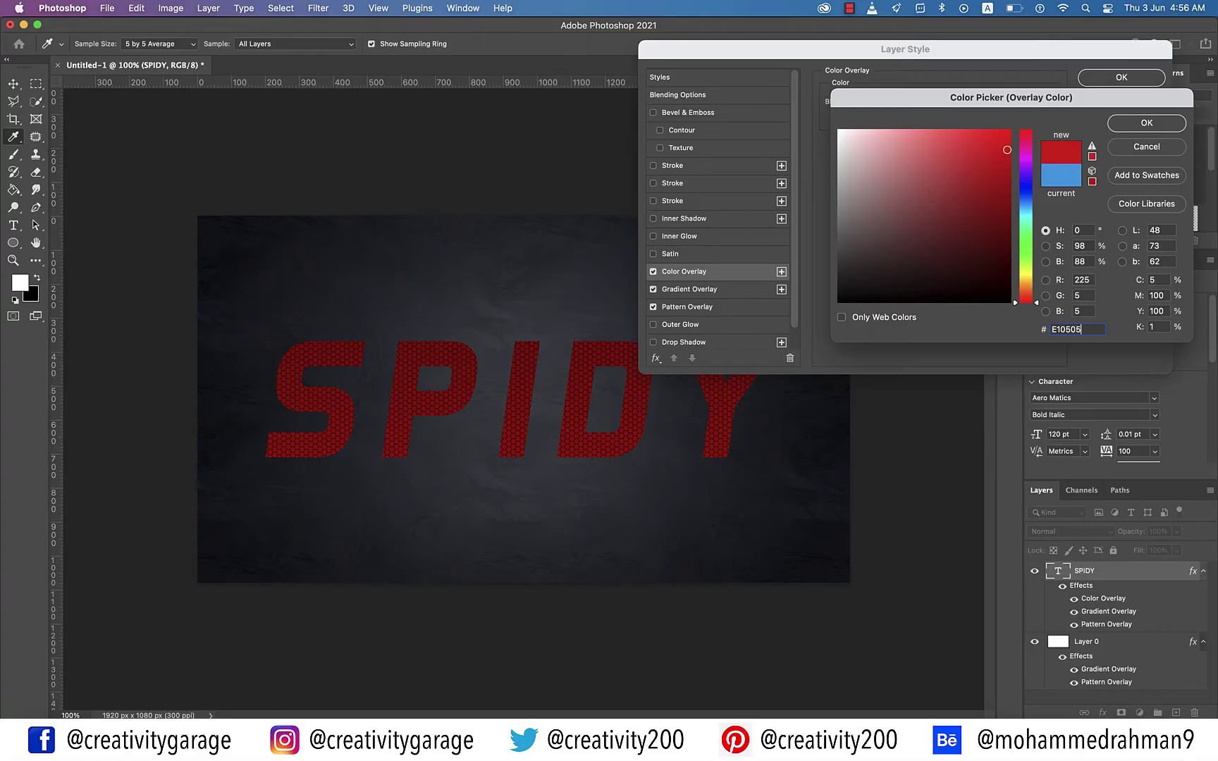
key(Return)
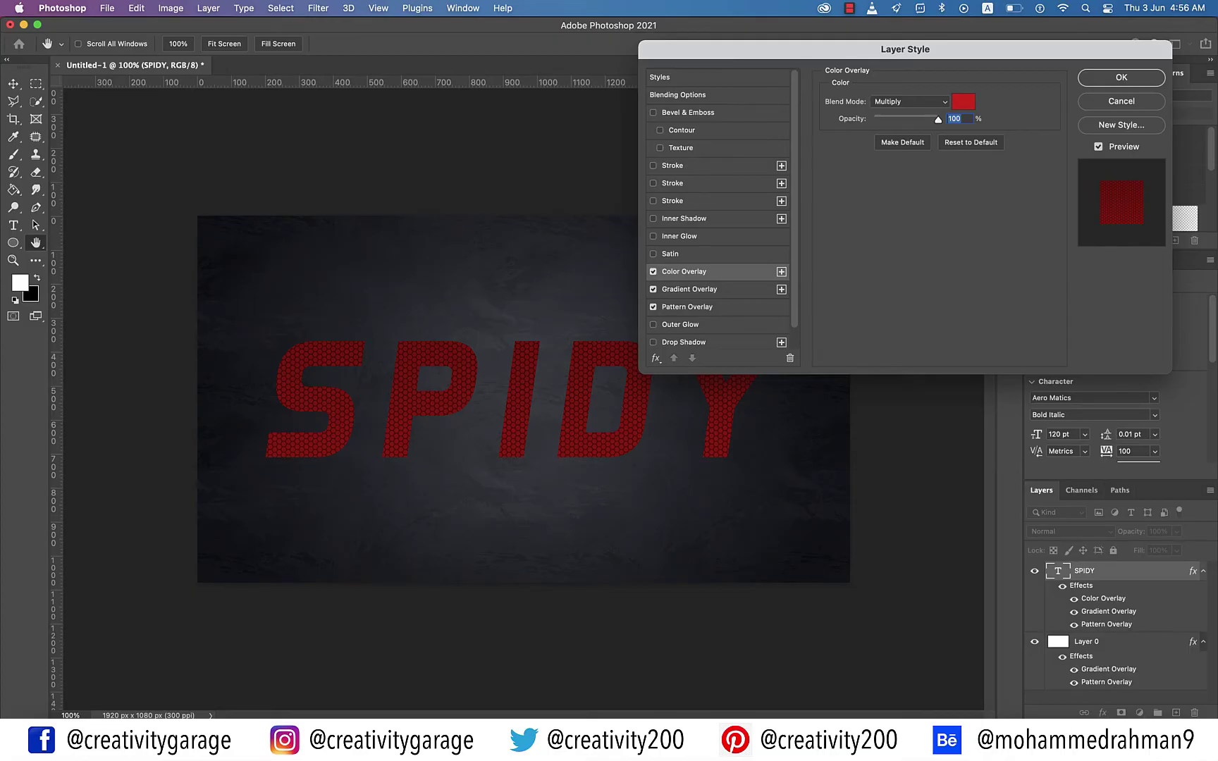
Add a Satin effect to the SPIDY text with the Linear Dodge (Add) blend mode and color FFEB0D
click(670, 254)
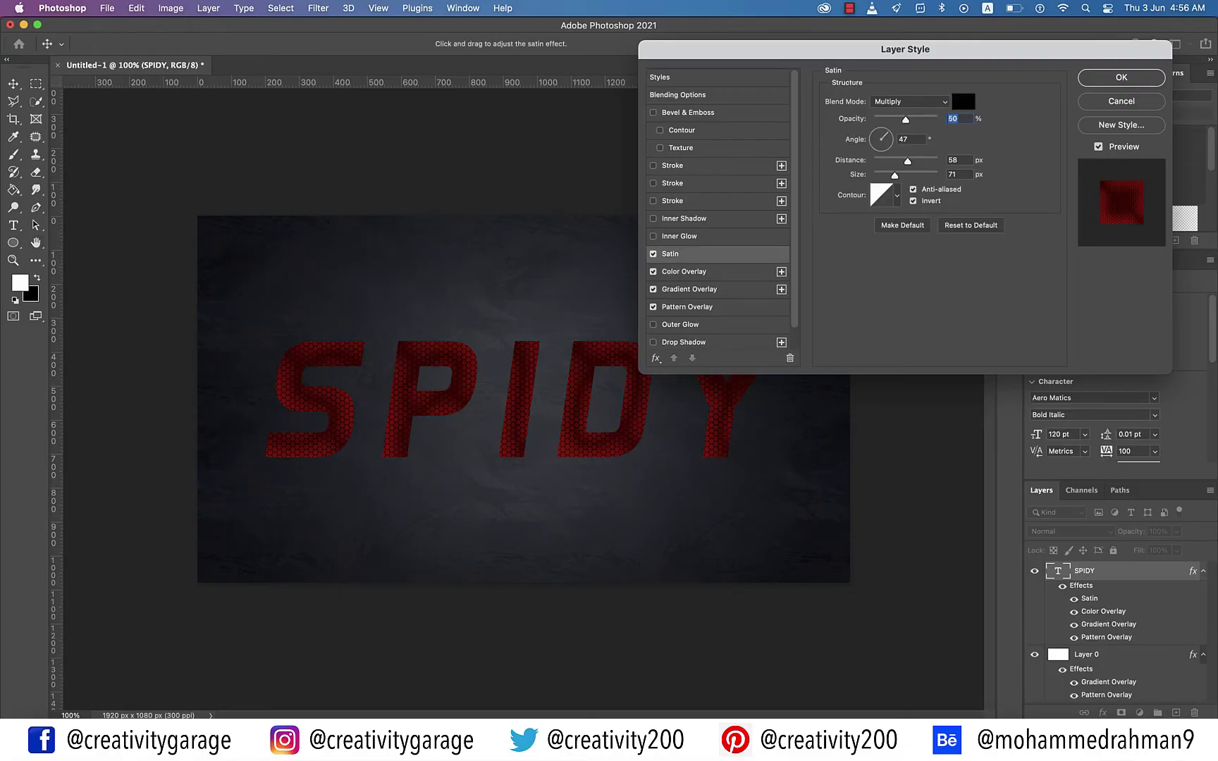
click(910, 102)
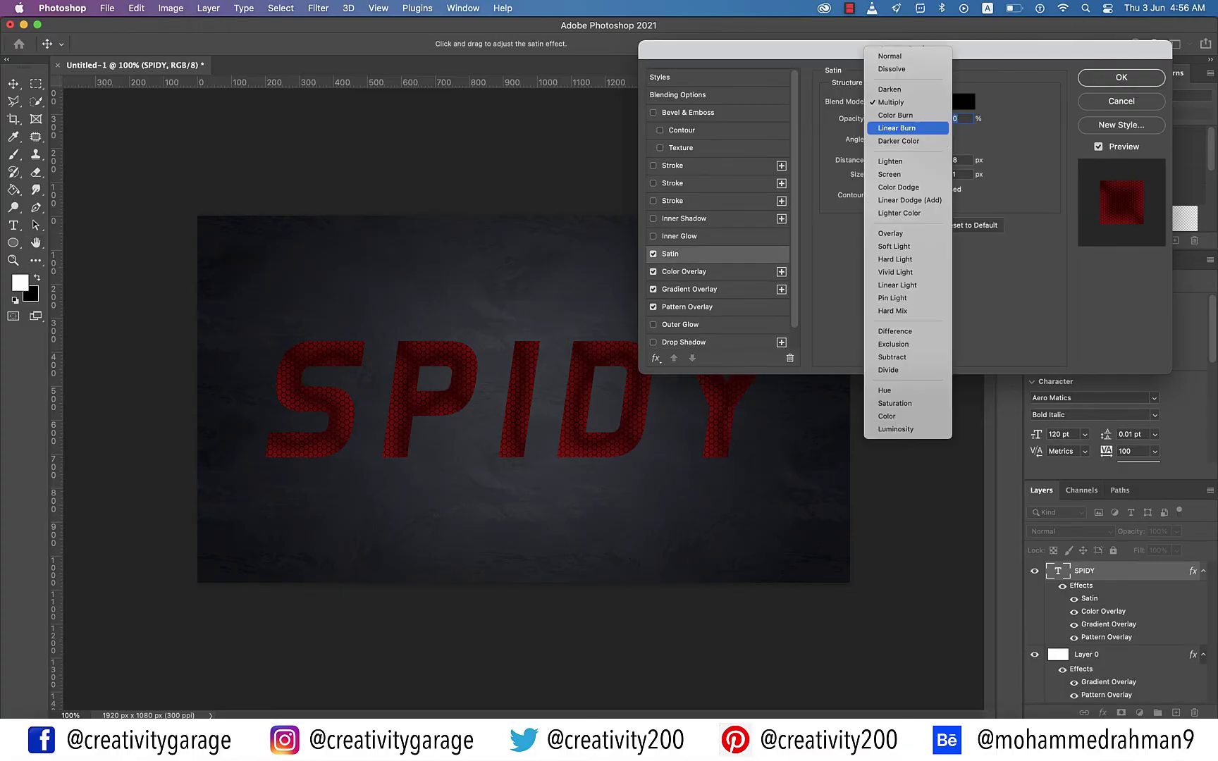
click(909, 196)
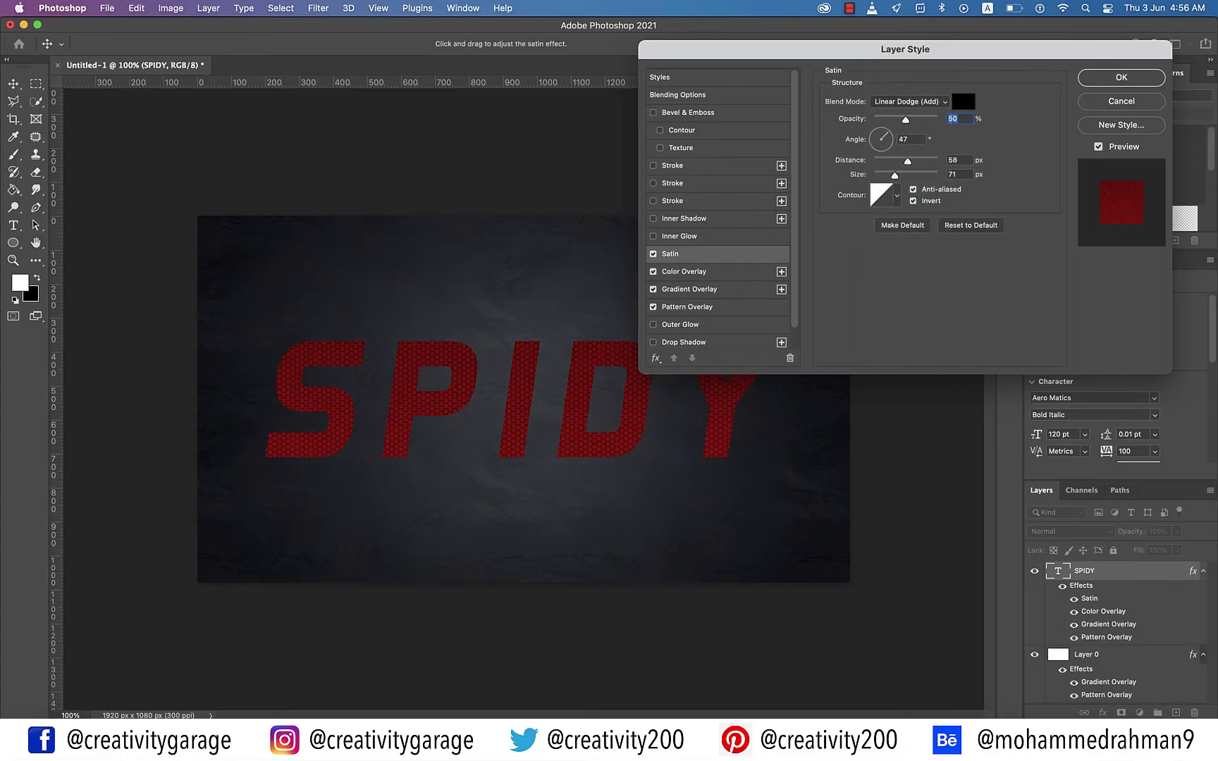
click(964, 101)
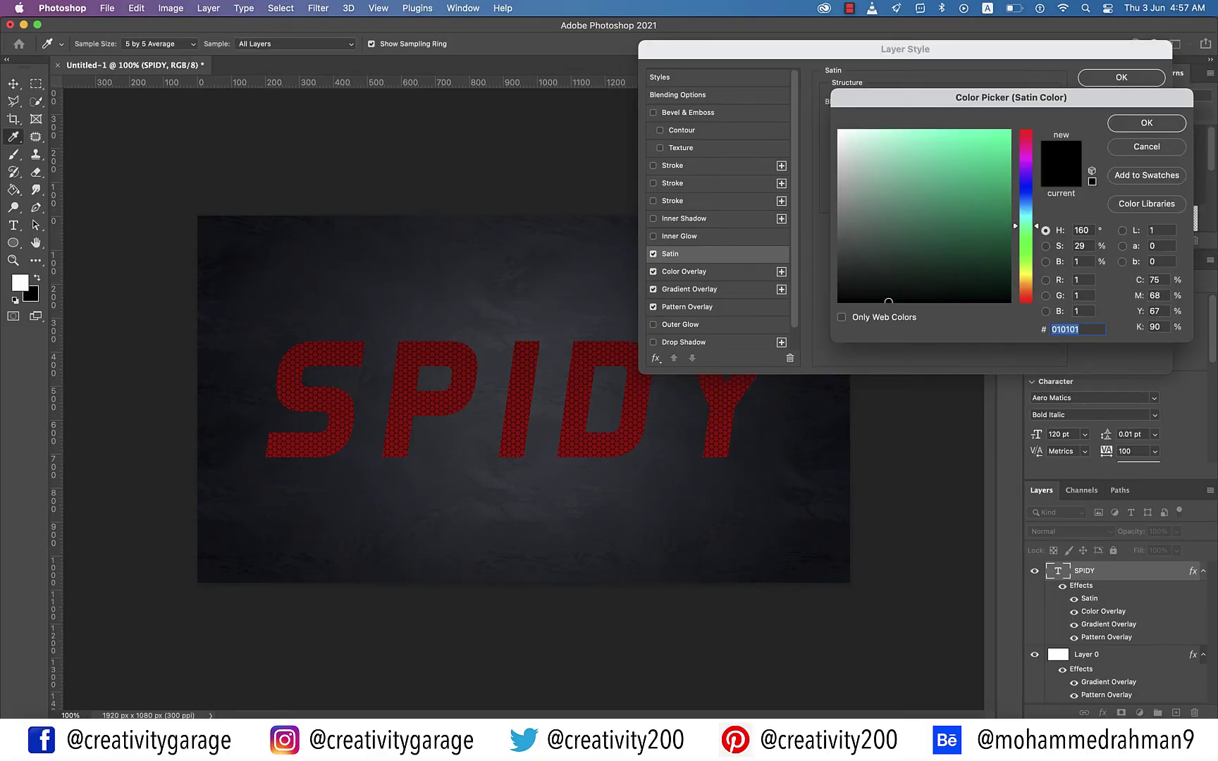
text(FFEB)
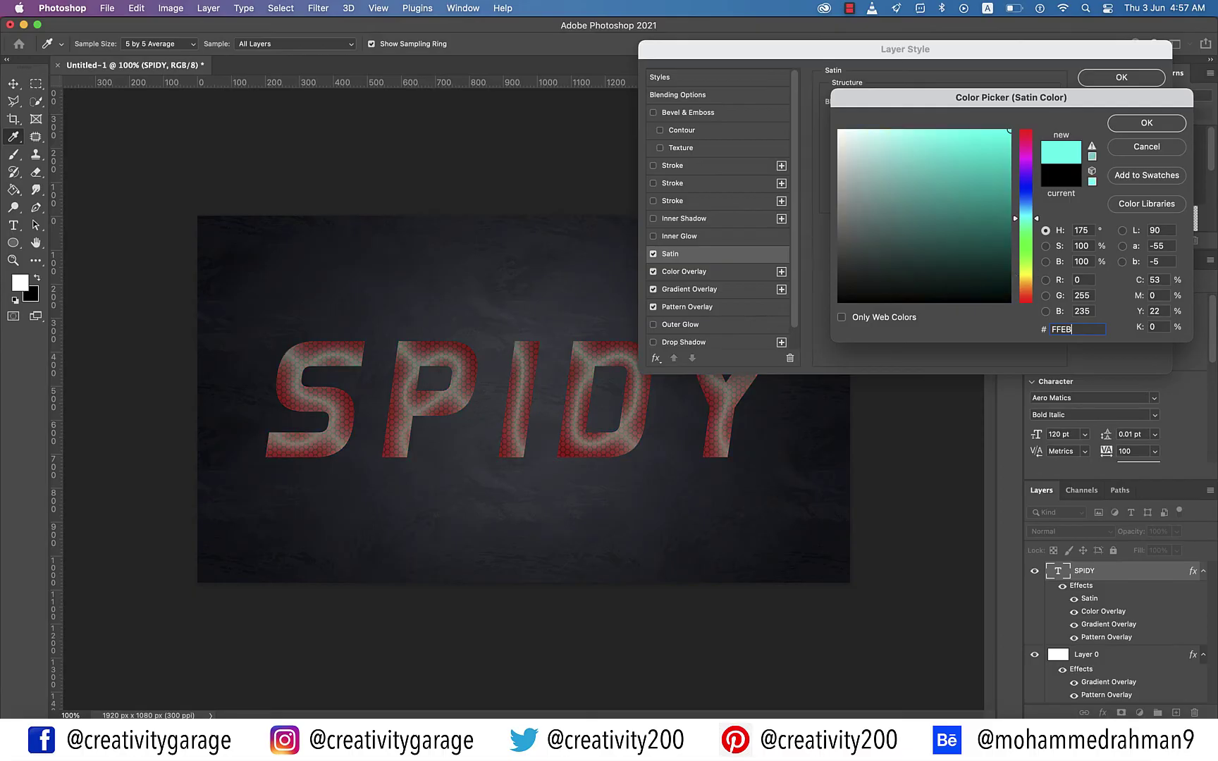
text(0D)
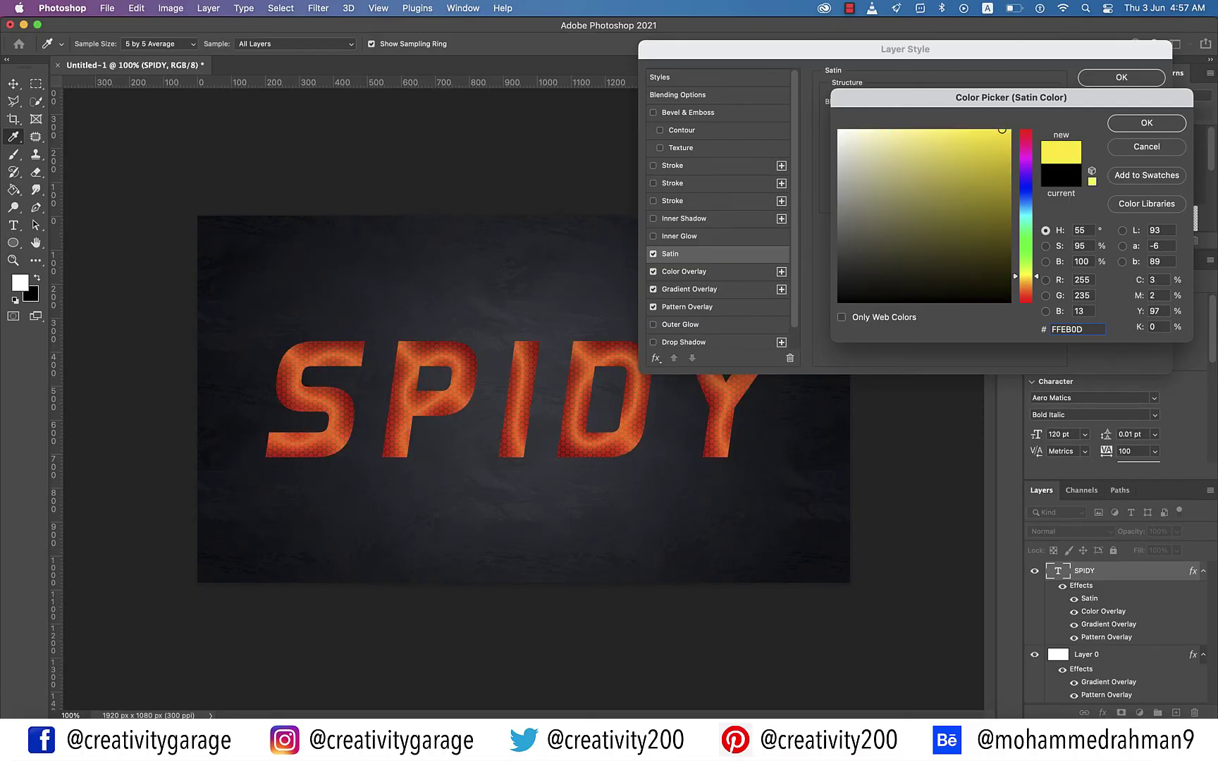
key(Return)
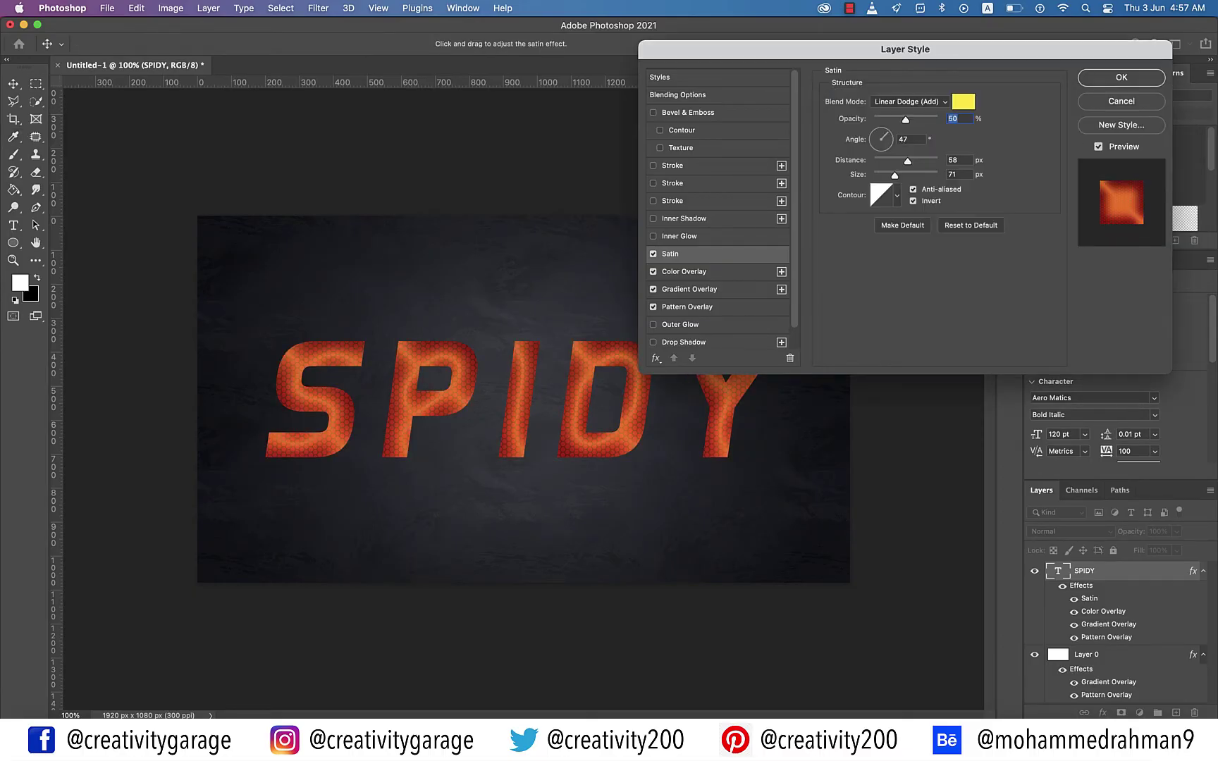
Set the Satin to 100% opacity, 0° angle, 4 px distance and 16 px size, with Anti-aliased and Invert turned off
text(100)
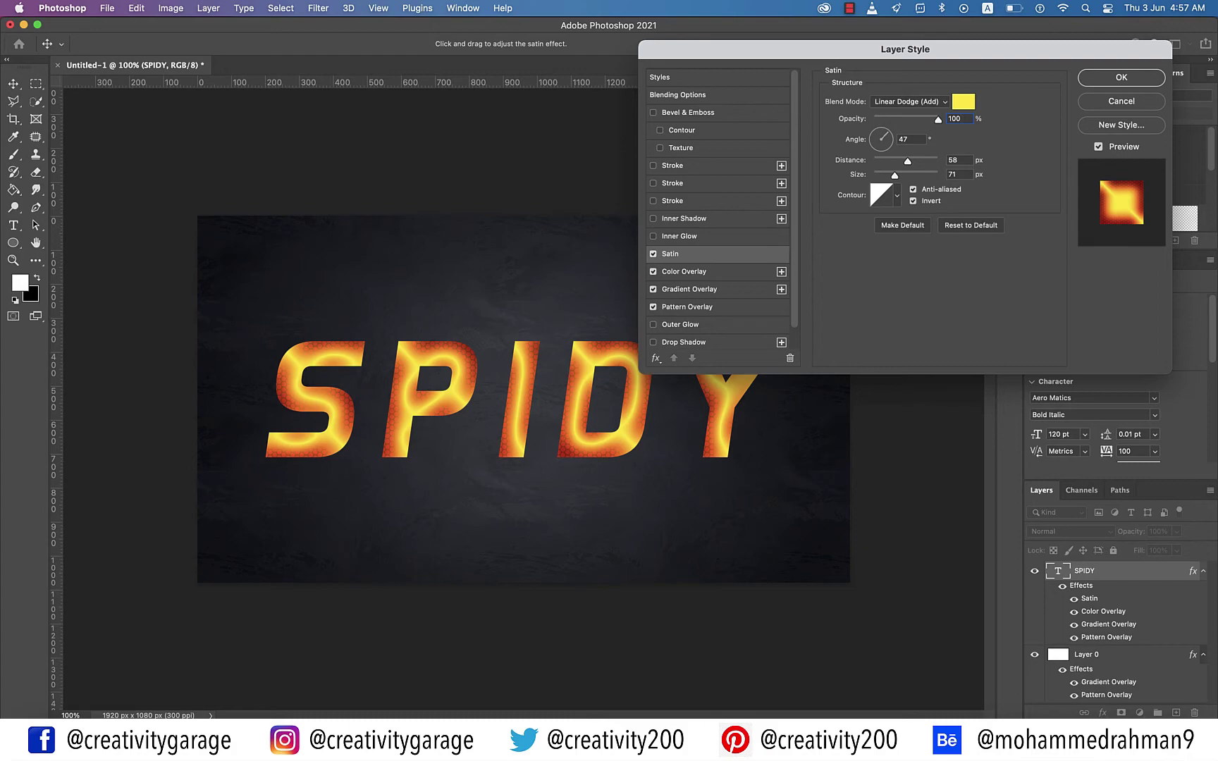
key(Tab)
text(0)
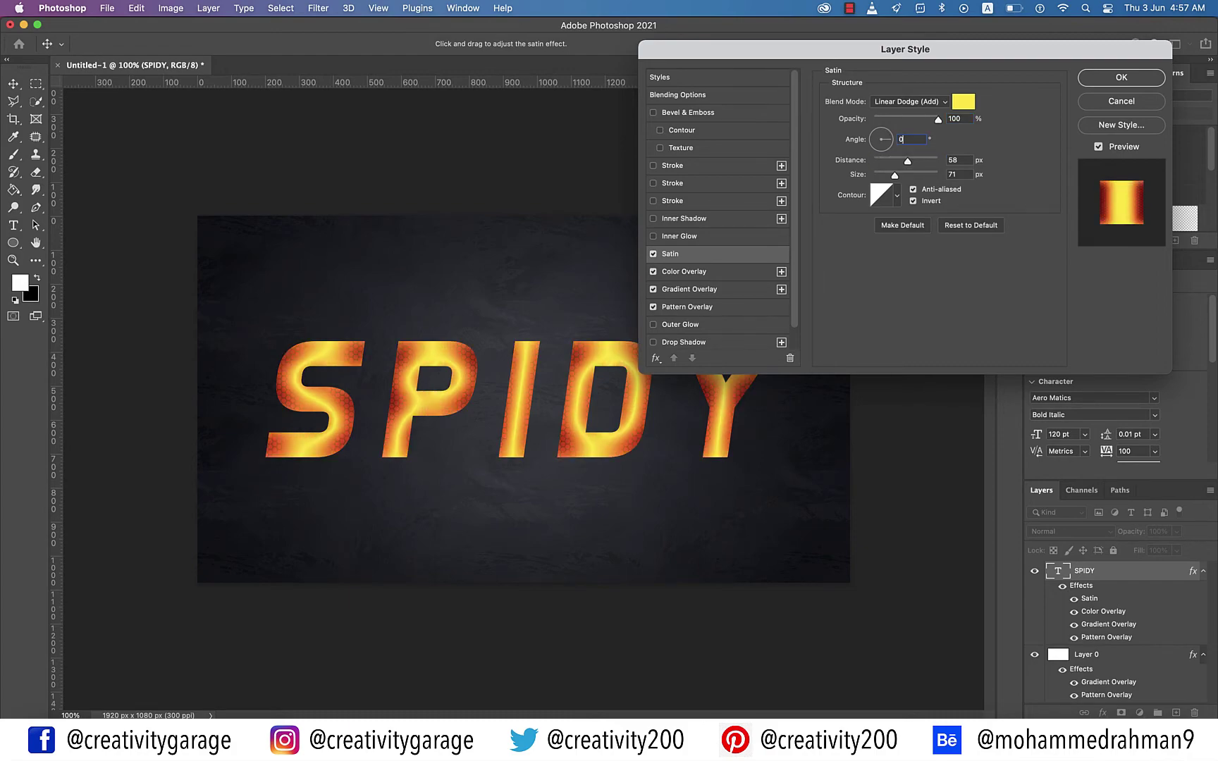
key(Tab)
text(4)
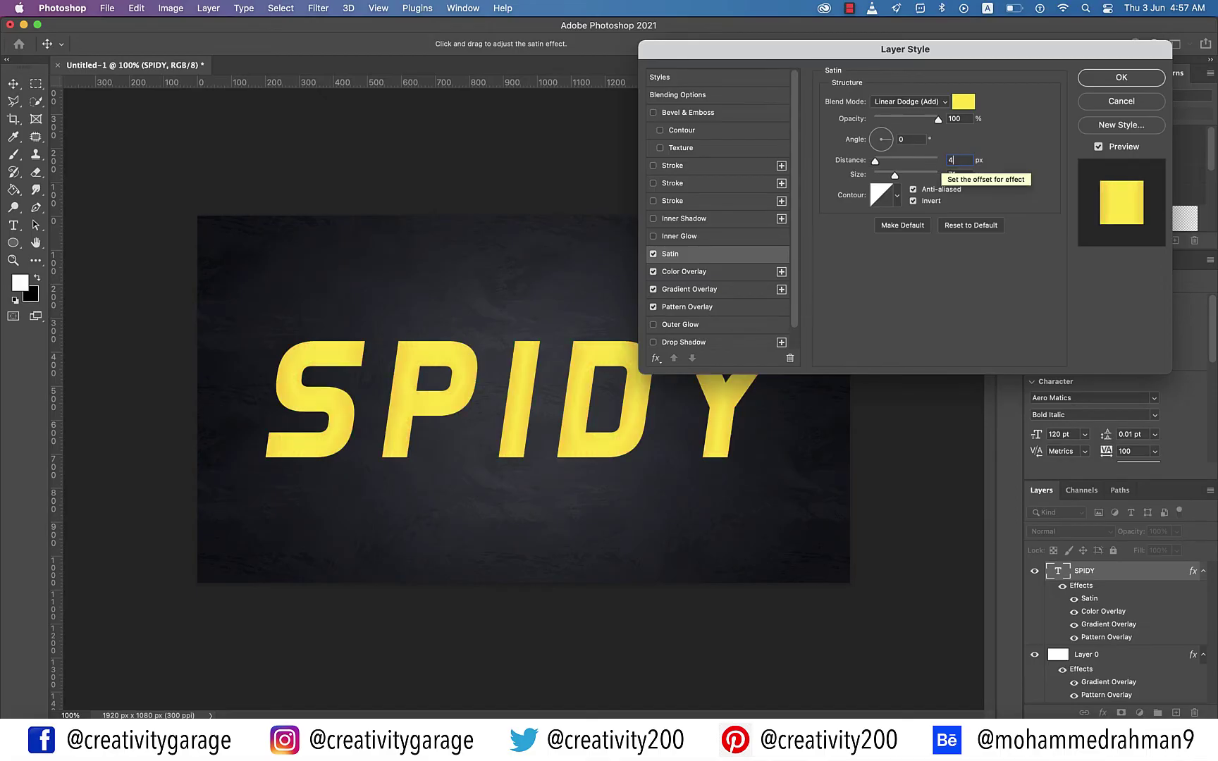
key(Tab)
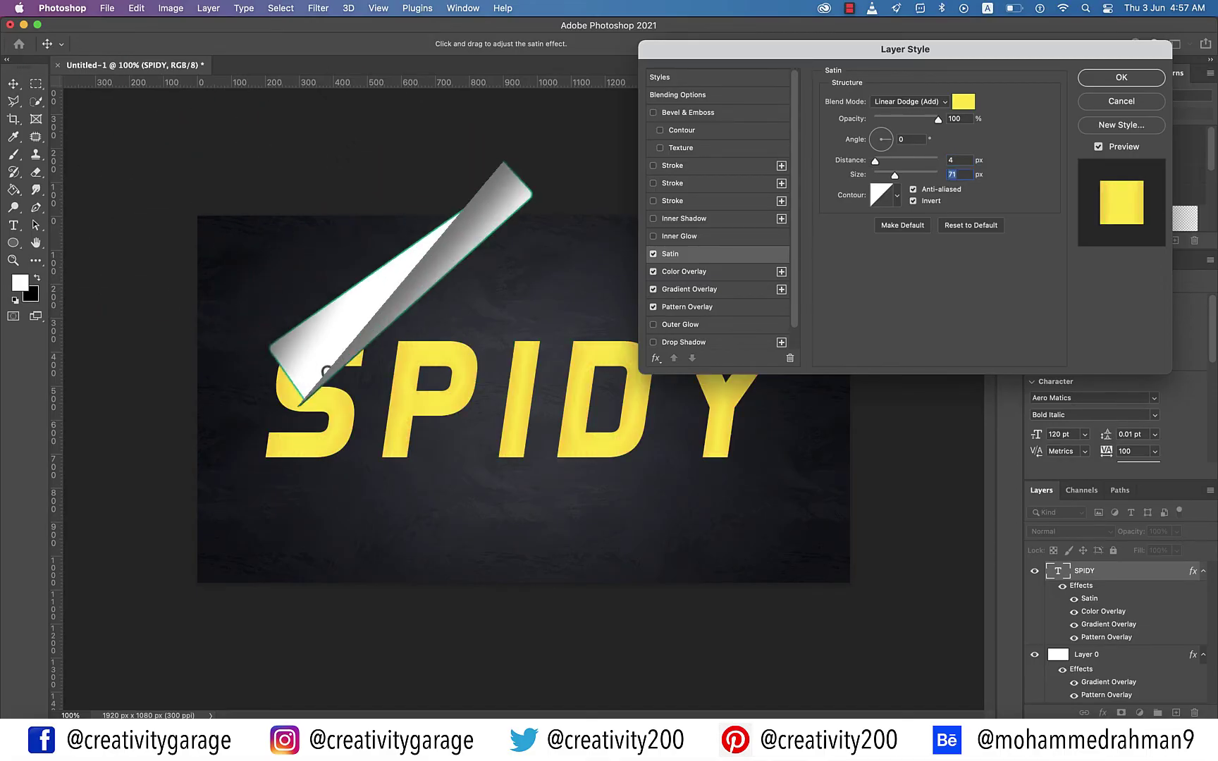
text(16)
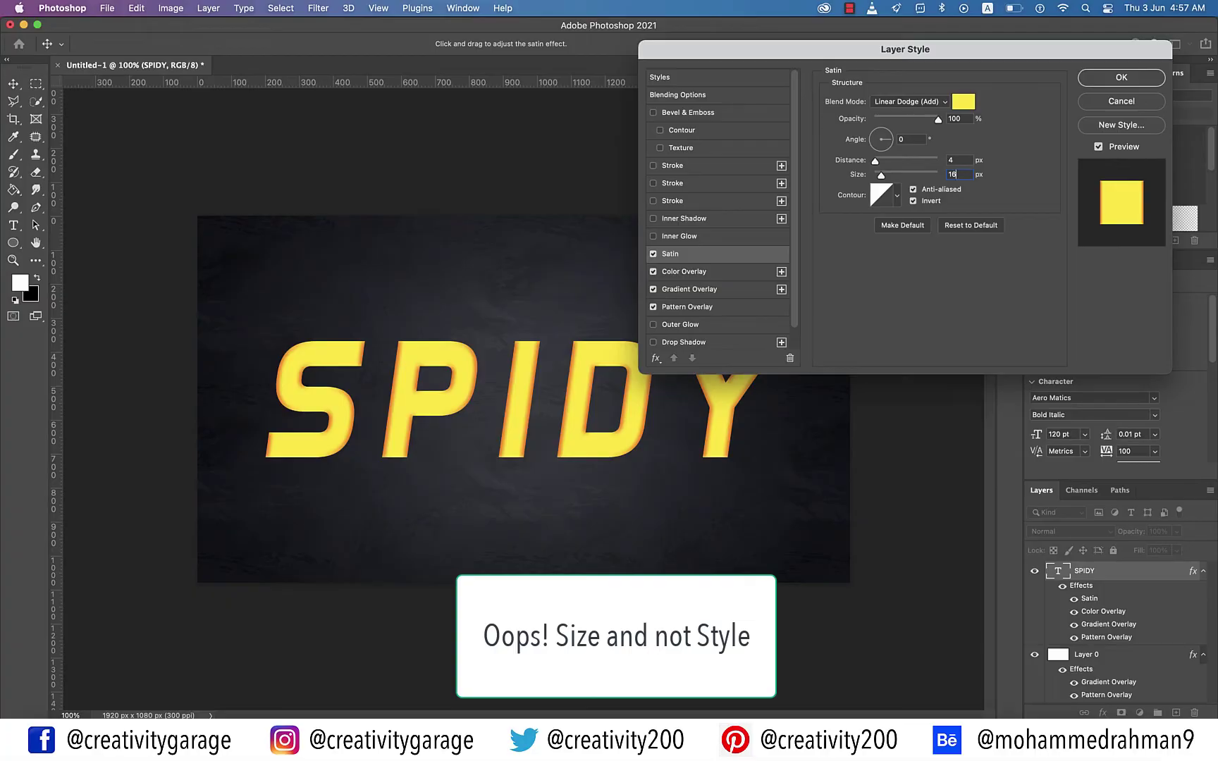
click(913, 189)
click(913, 200)
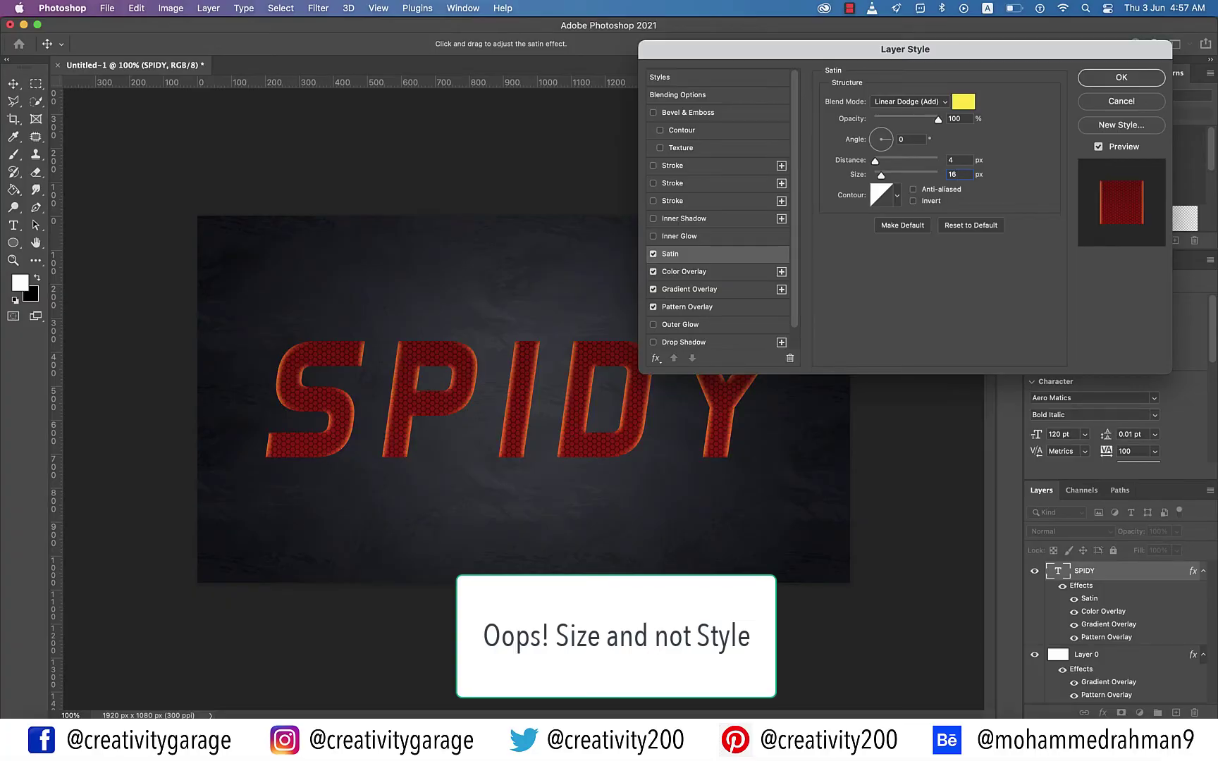
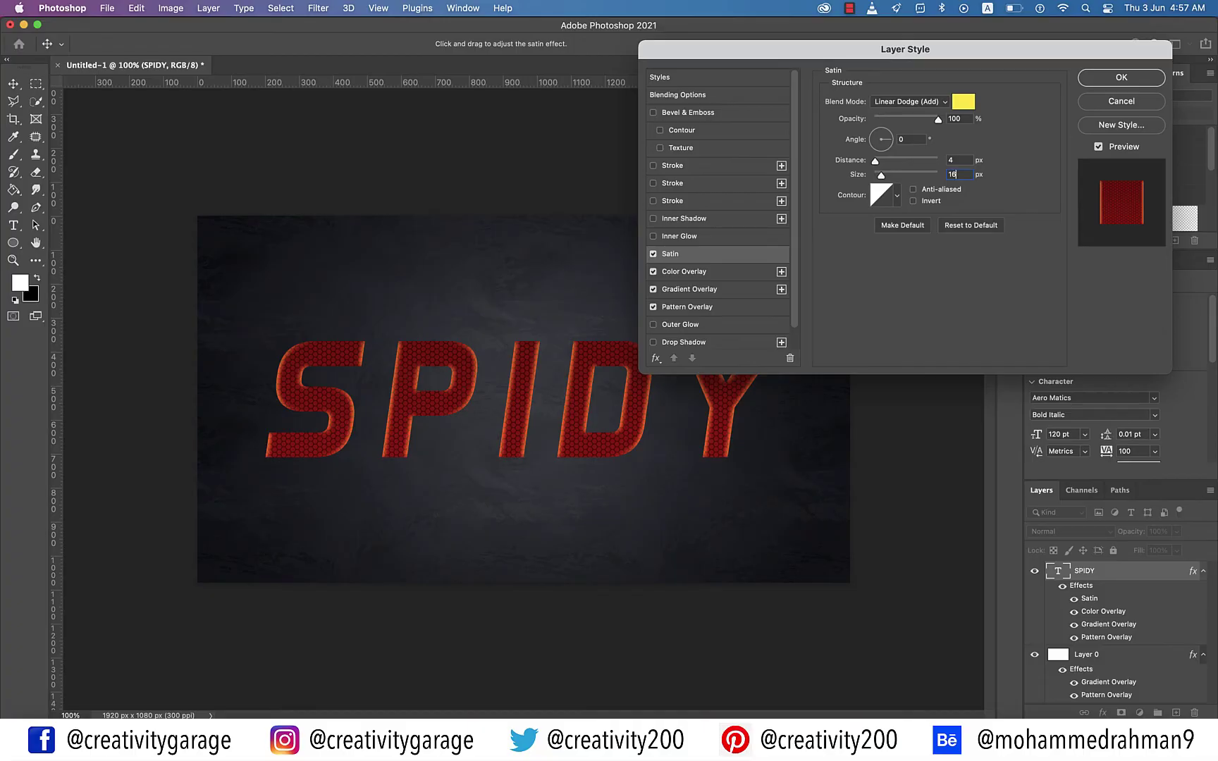
Add an Outer Glow to the SPIDY text with the Normal blend mode and 100% opacity
click(680, 325)
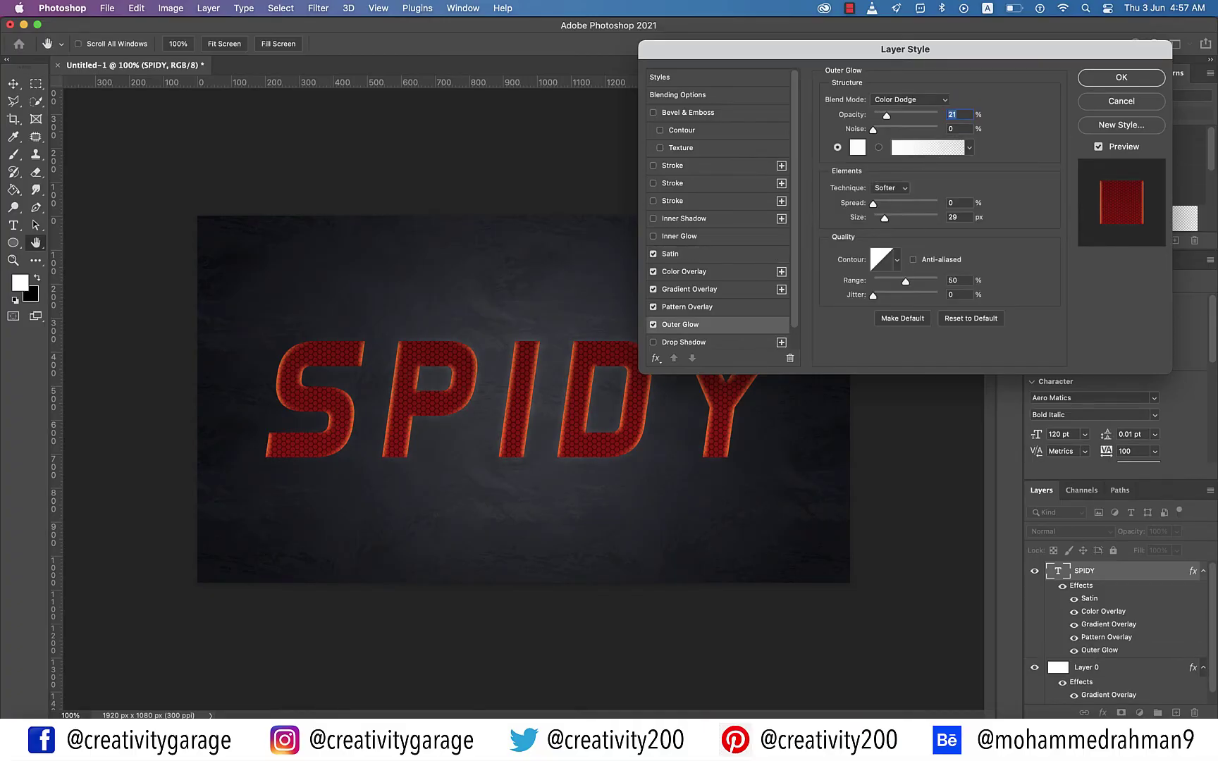
click(910, 100)
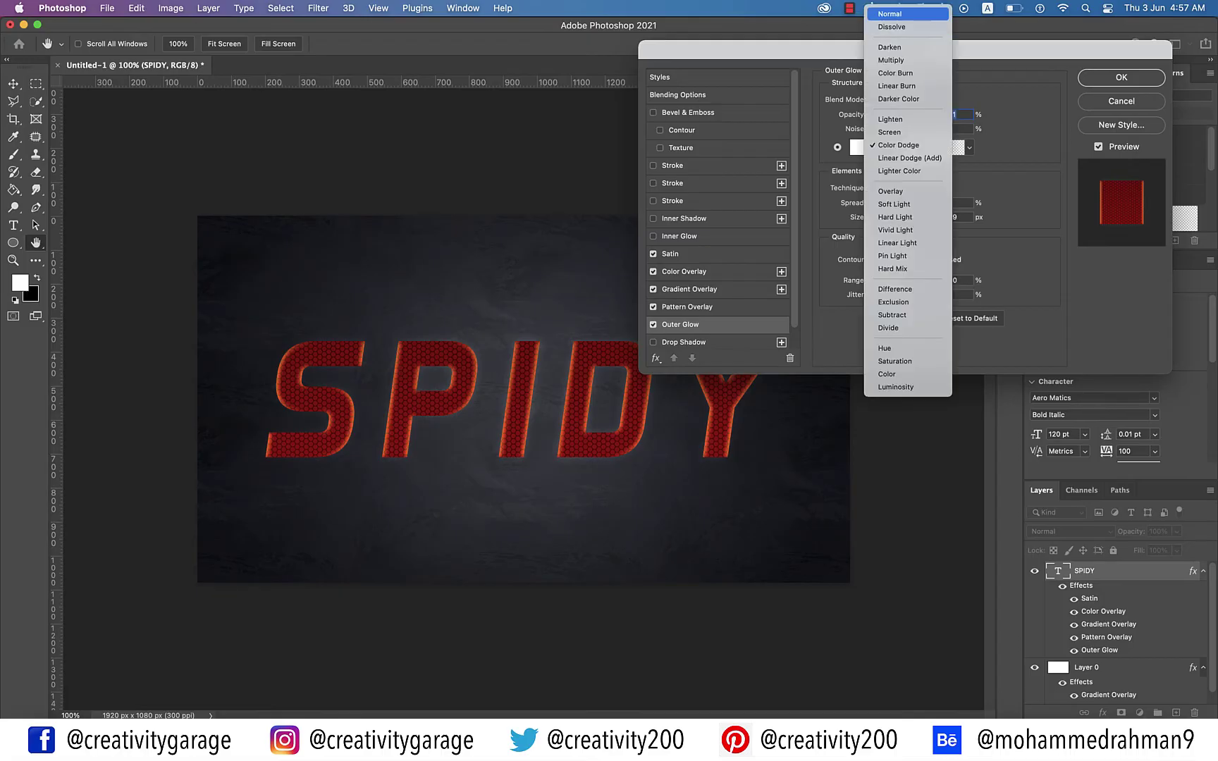
key(Return)
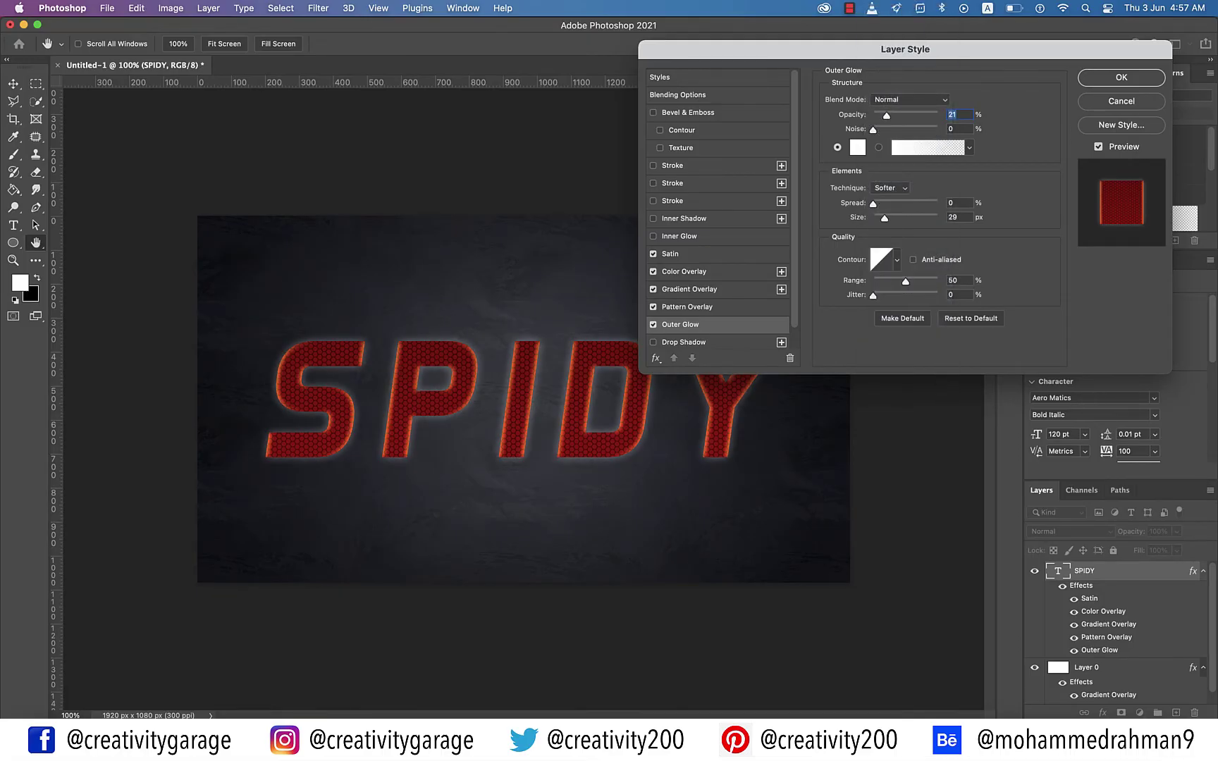
text(100)
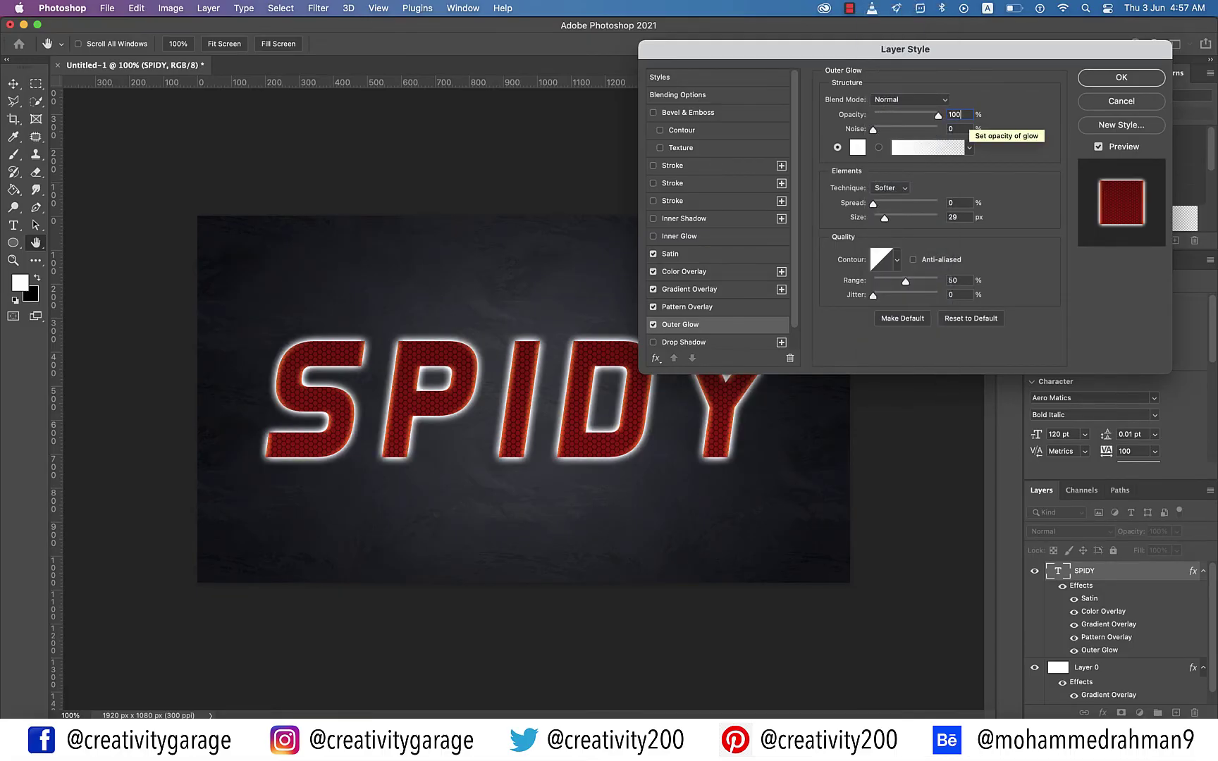
Set the Outer Glow technique to Precise, with a size of 8 px and a range of 55%
click(890, 188)
click(887, 202)
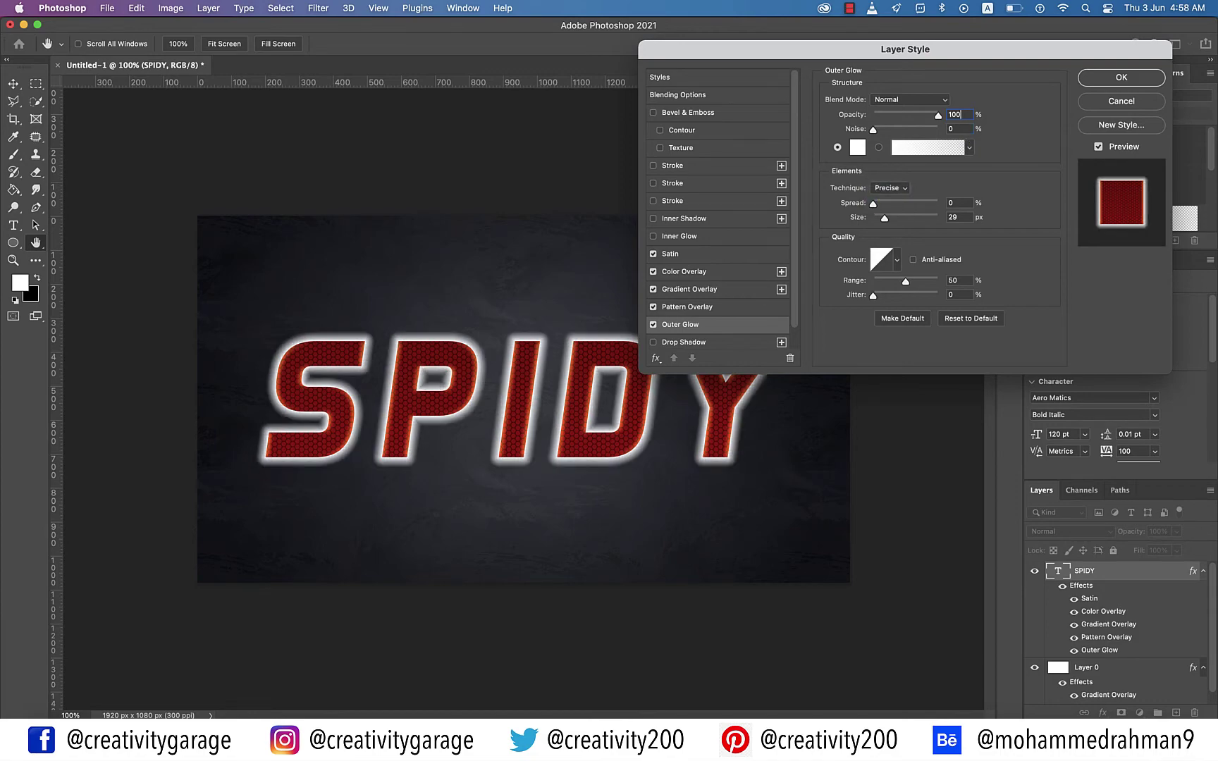
click(956, 217)
text(8)
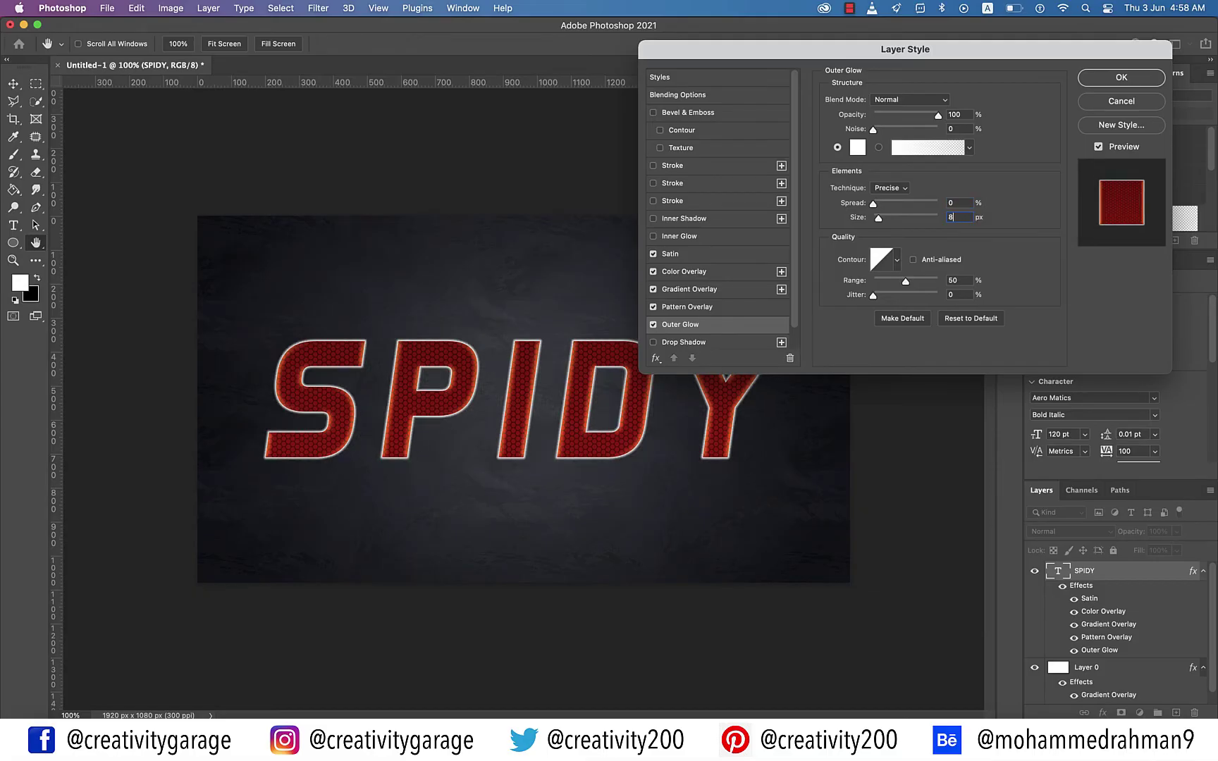
double_click(955, 280)
text(55)
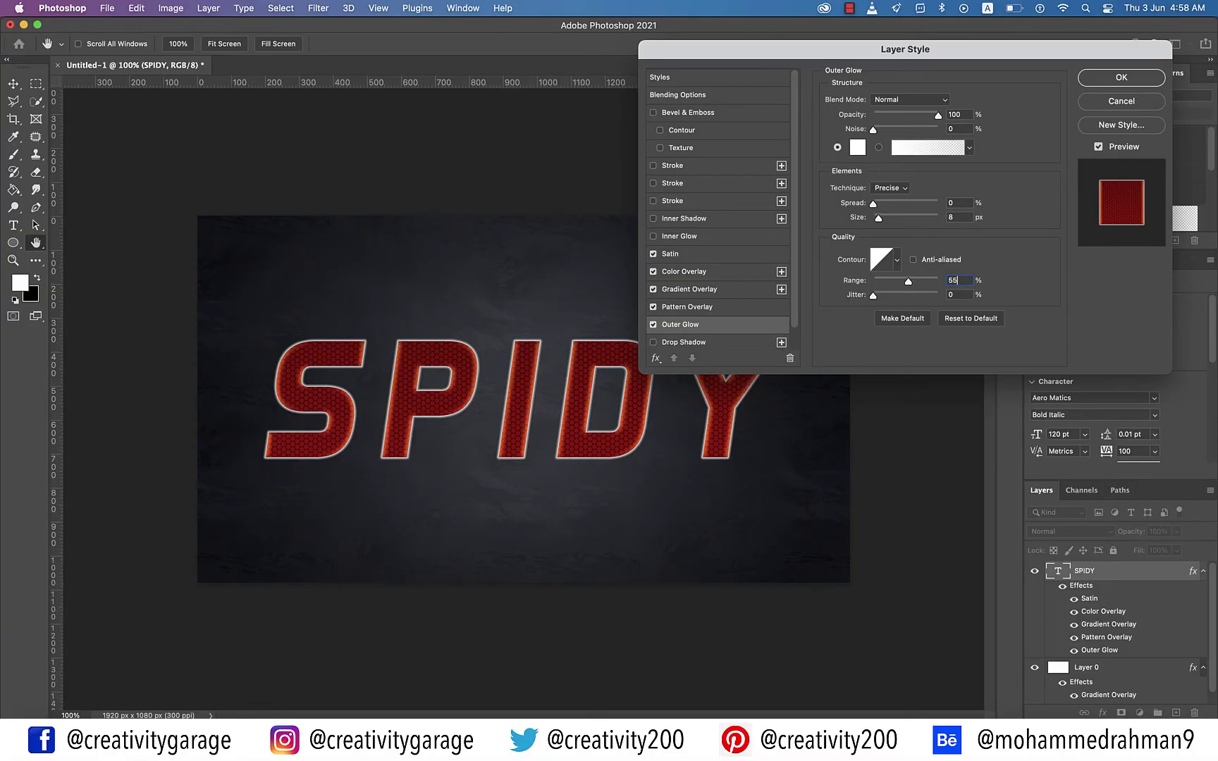
Switch the Outer Glow to a gradient fill and set the gradient's end opacity stop to 100%
click(878, 148)
click(927, 147)
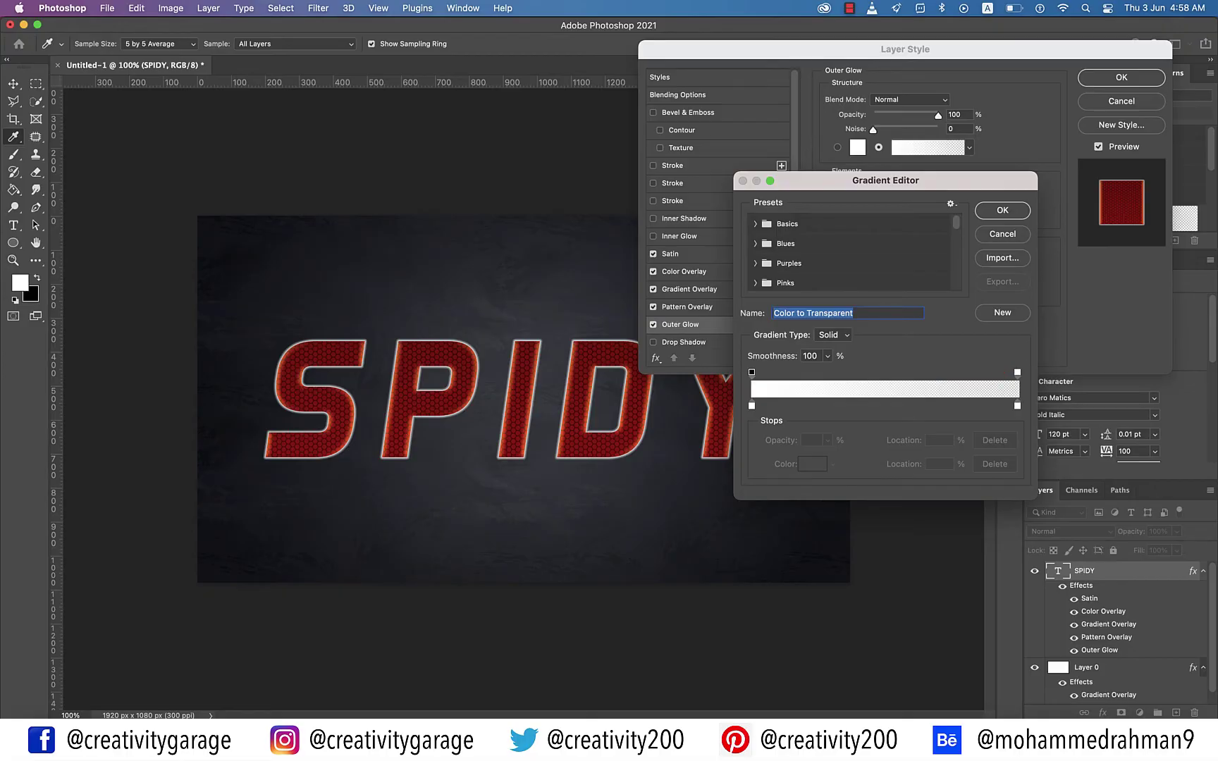
drag(1017, 372, 1017, 372)
drag(827, 440, 889, 457)
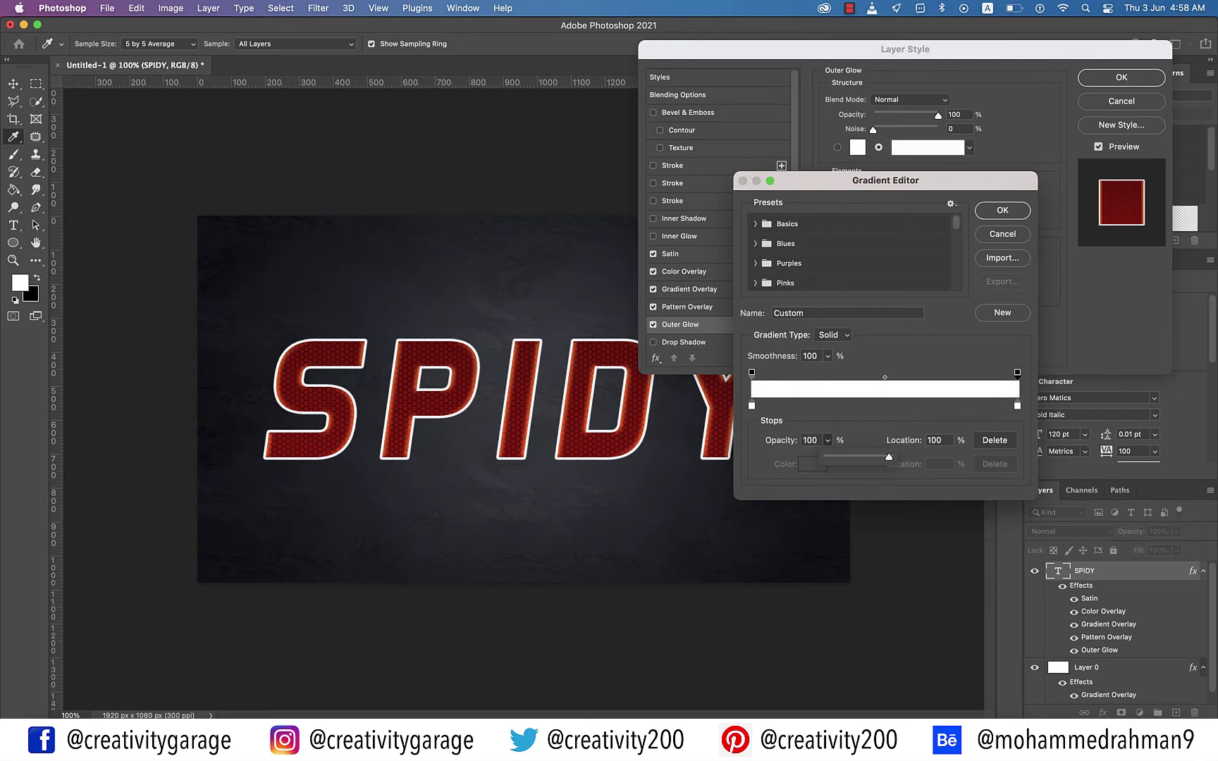
key(Return)
Move the Outer Glow gradient's starting color stop to 21% and set its color to #111111
click(752, 406)
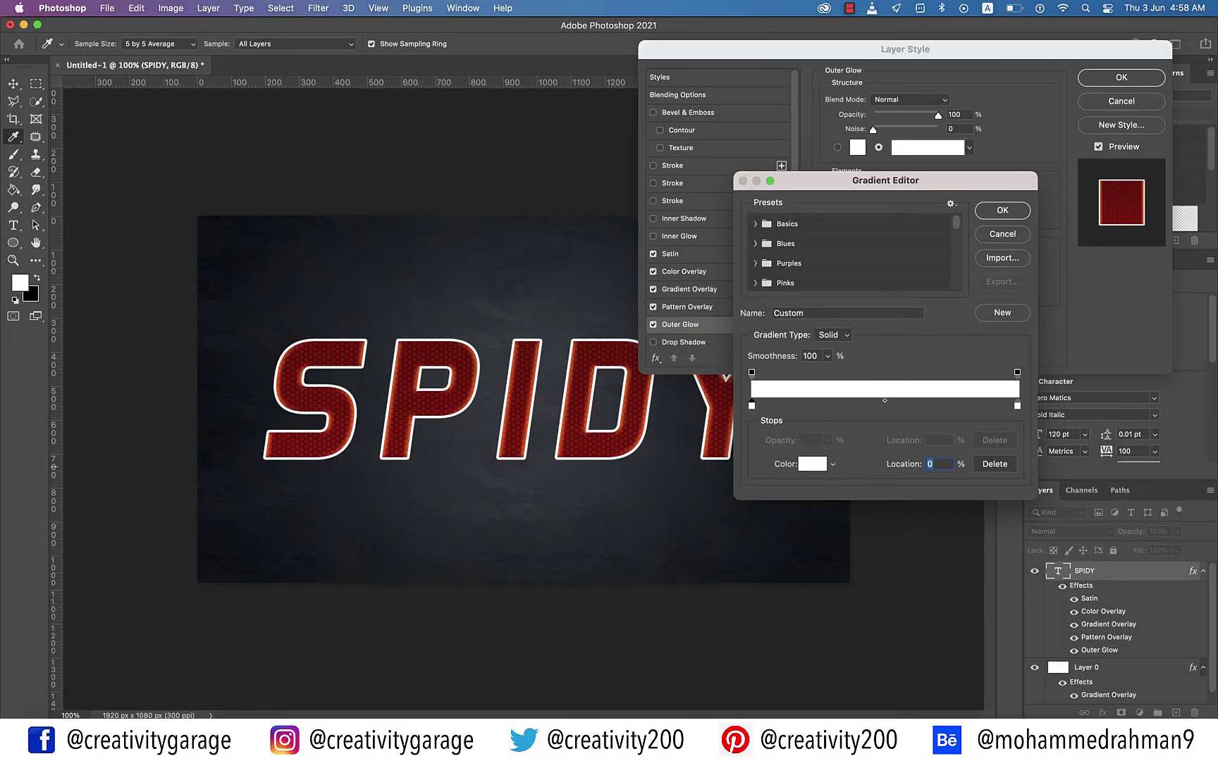
text(21)
click(811, 463)
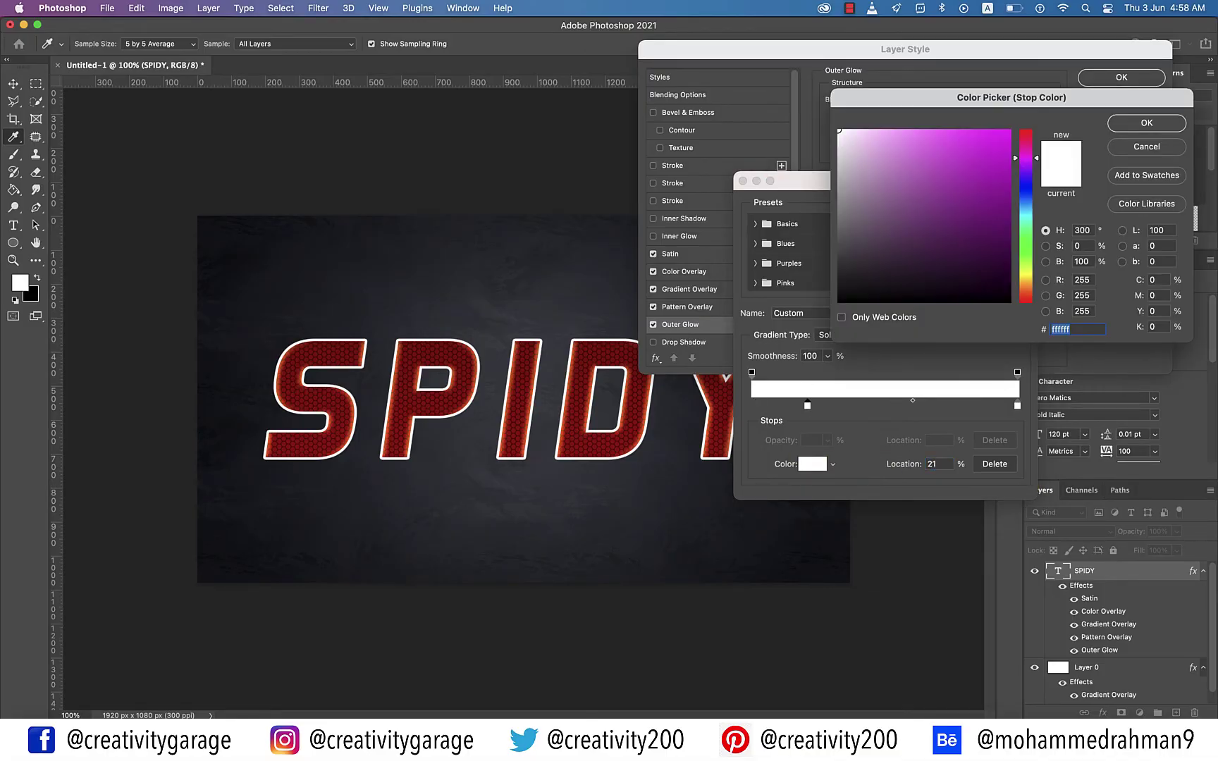
text(111)
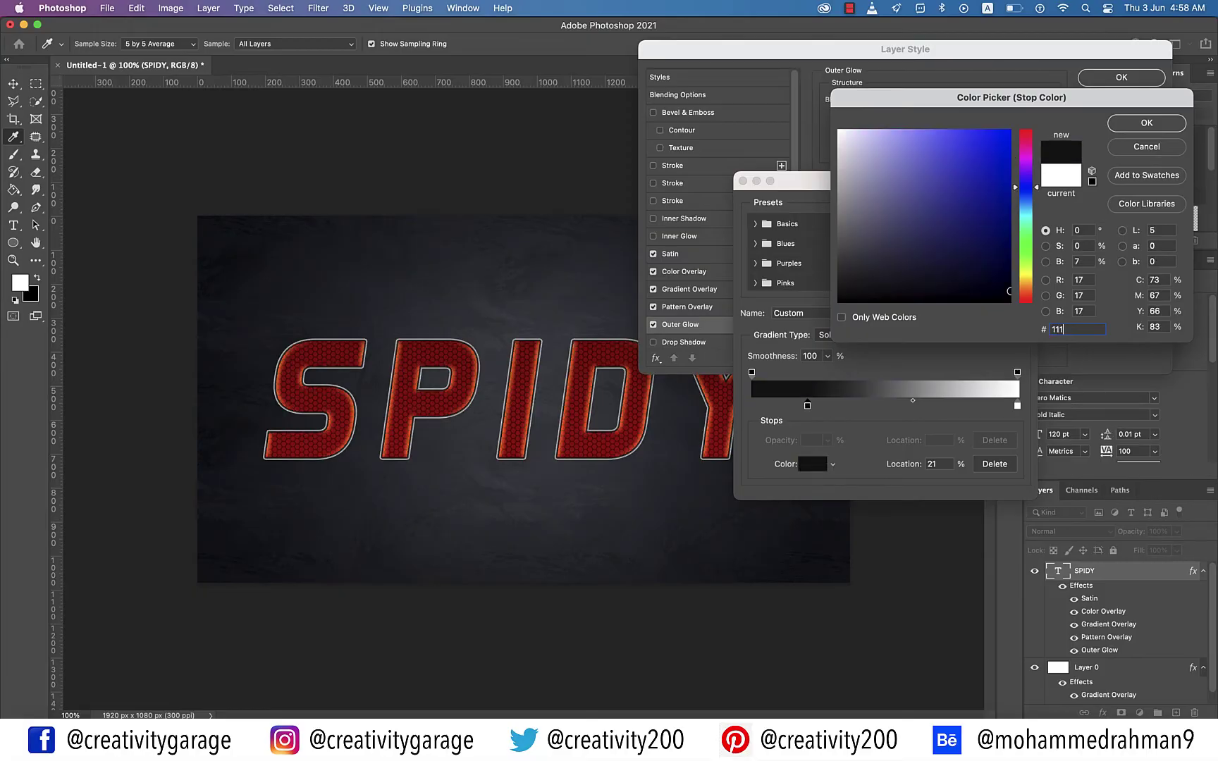
text(111)
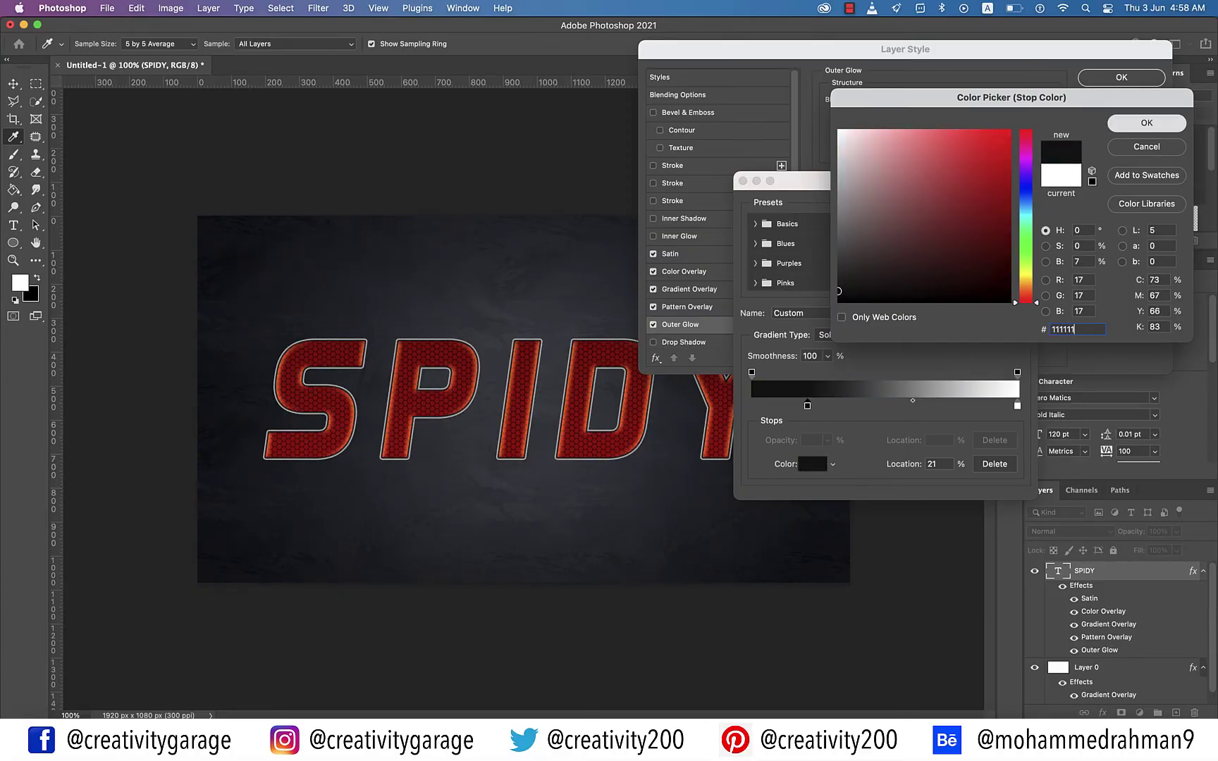
key(Return)
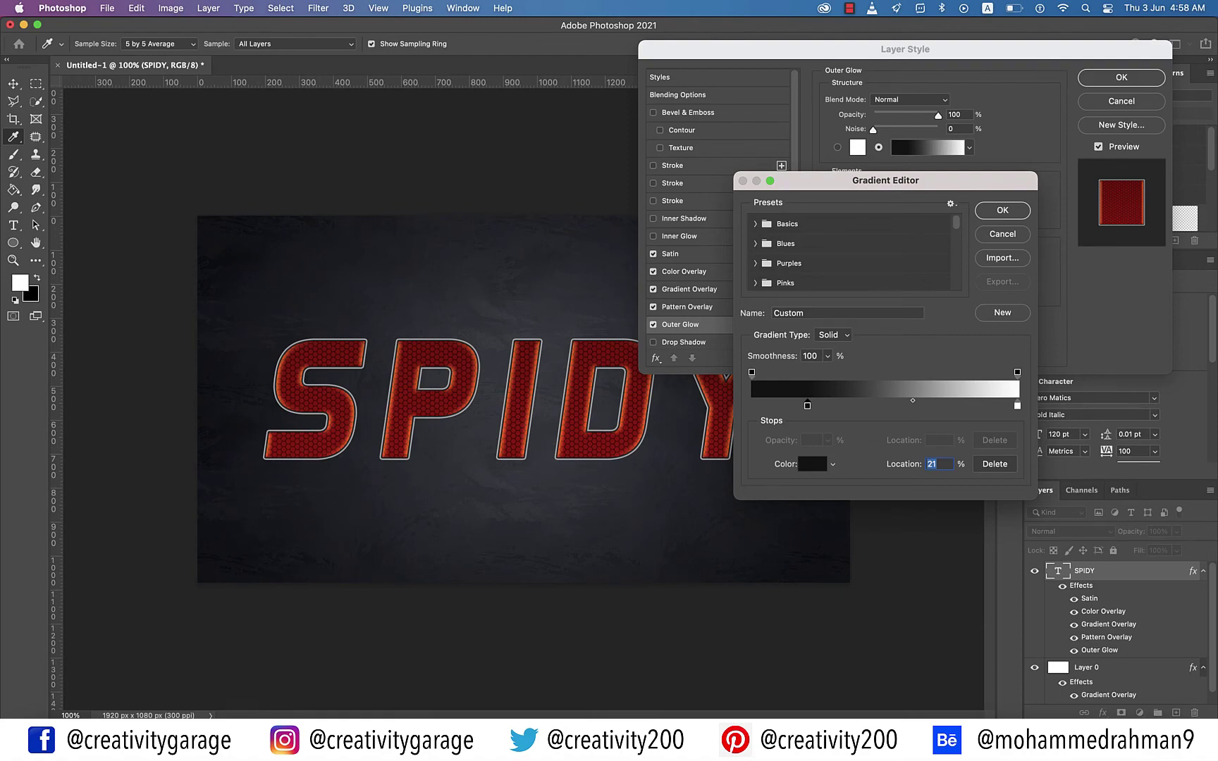
Add a middle color stop to the Outer Glow gradient at 48% with the color #177ECE
click(895, 406)
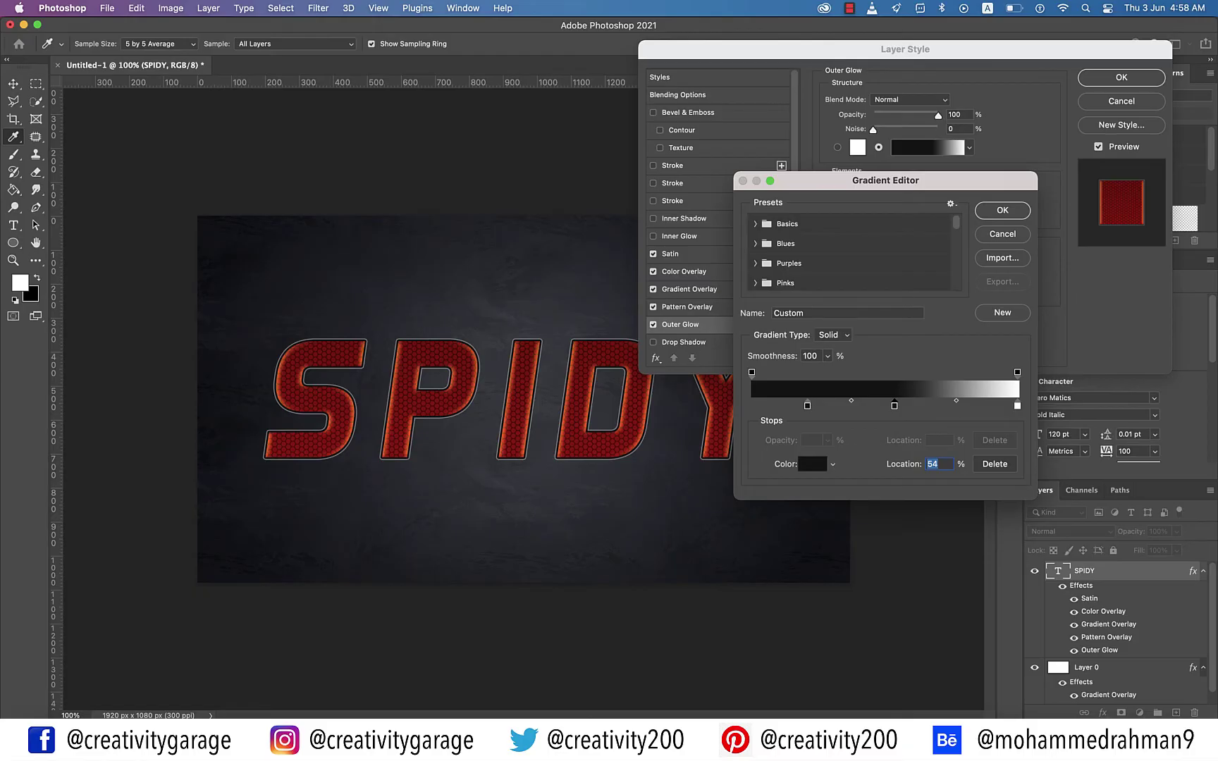
text(48)
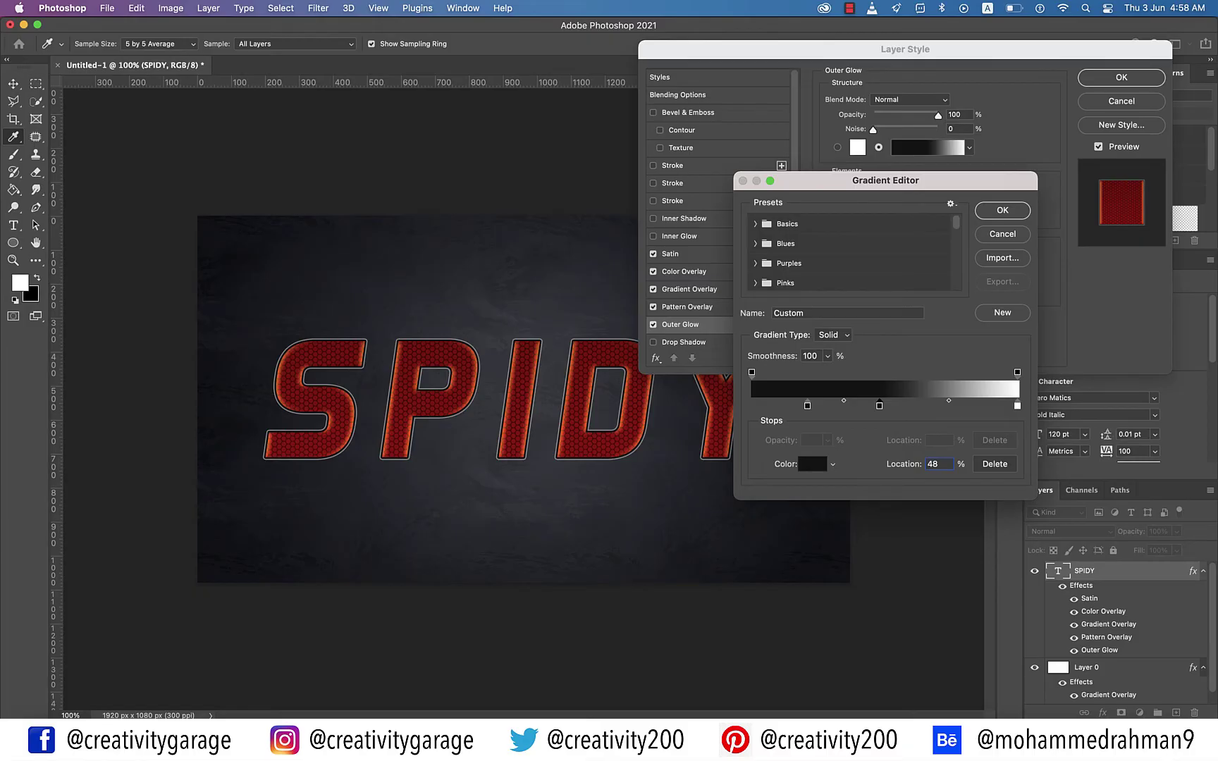
click(812, 464)
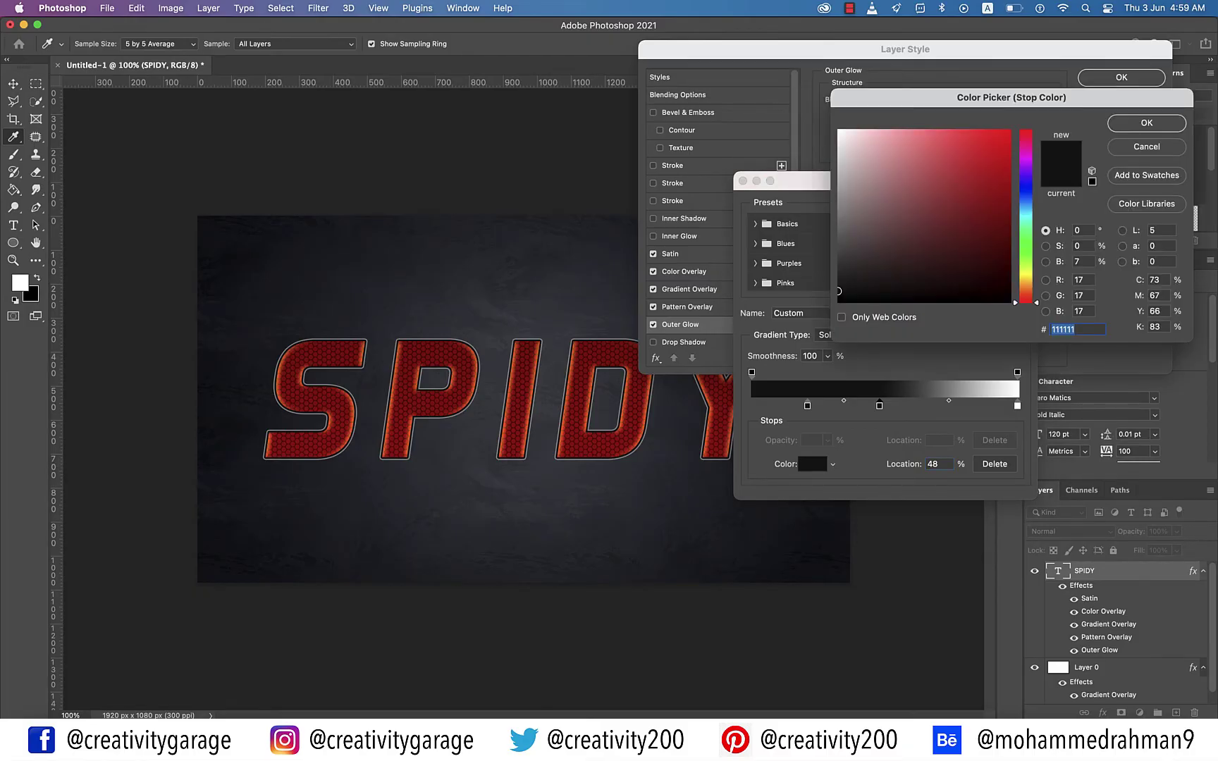
text(177)
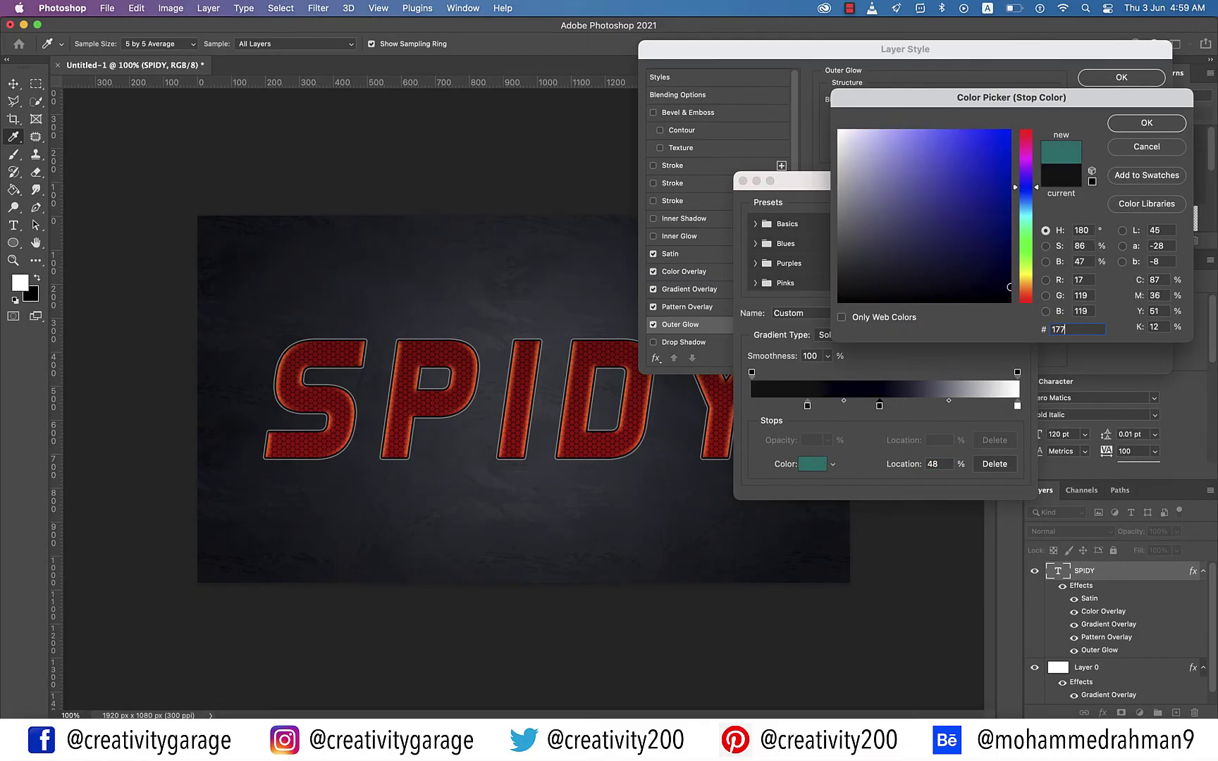
text(bd5)
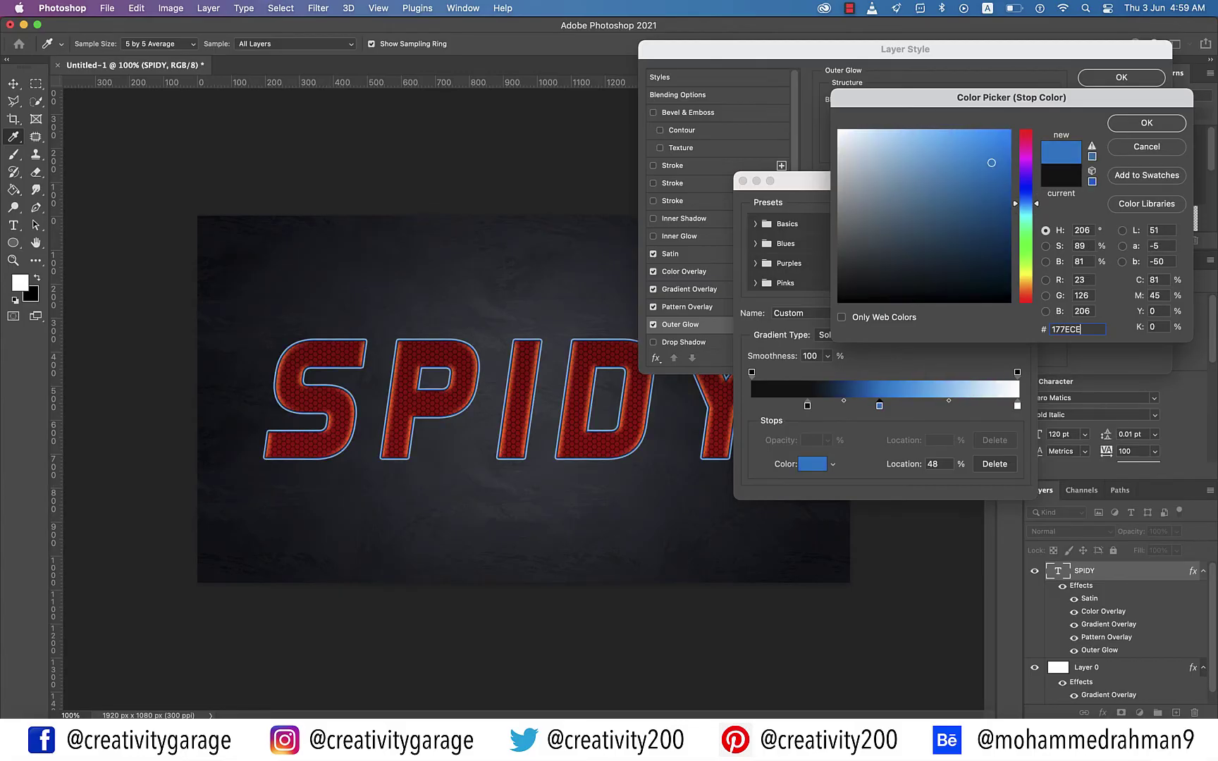
key(Return)
Move the Outer Glow gradient's end color stop to 73%, color it #9ADAFF and accept the gradient
click(1017, 406)
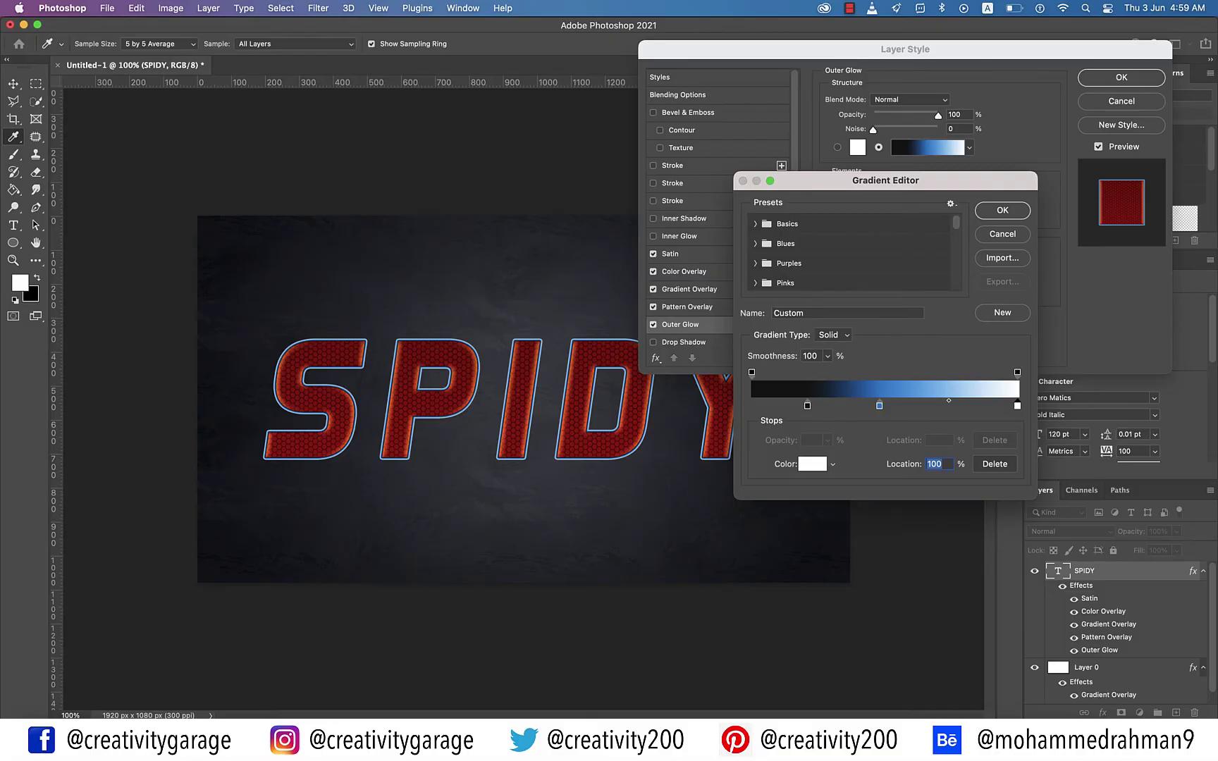
text(73)
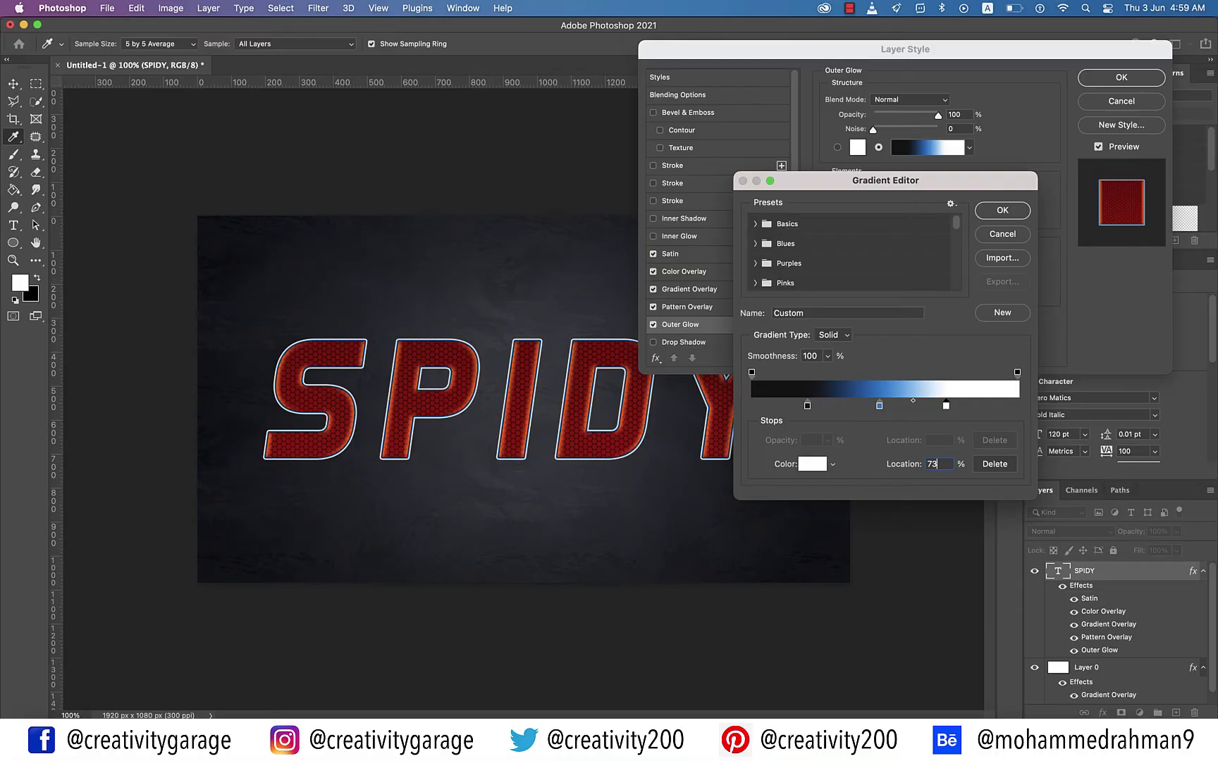
click(812, 464)
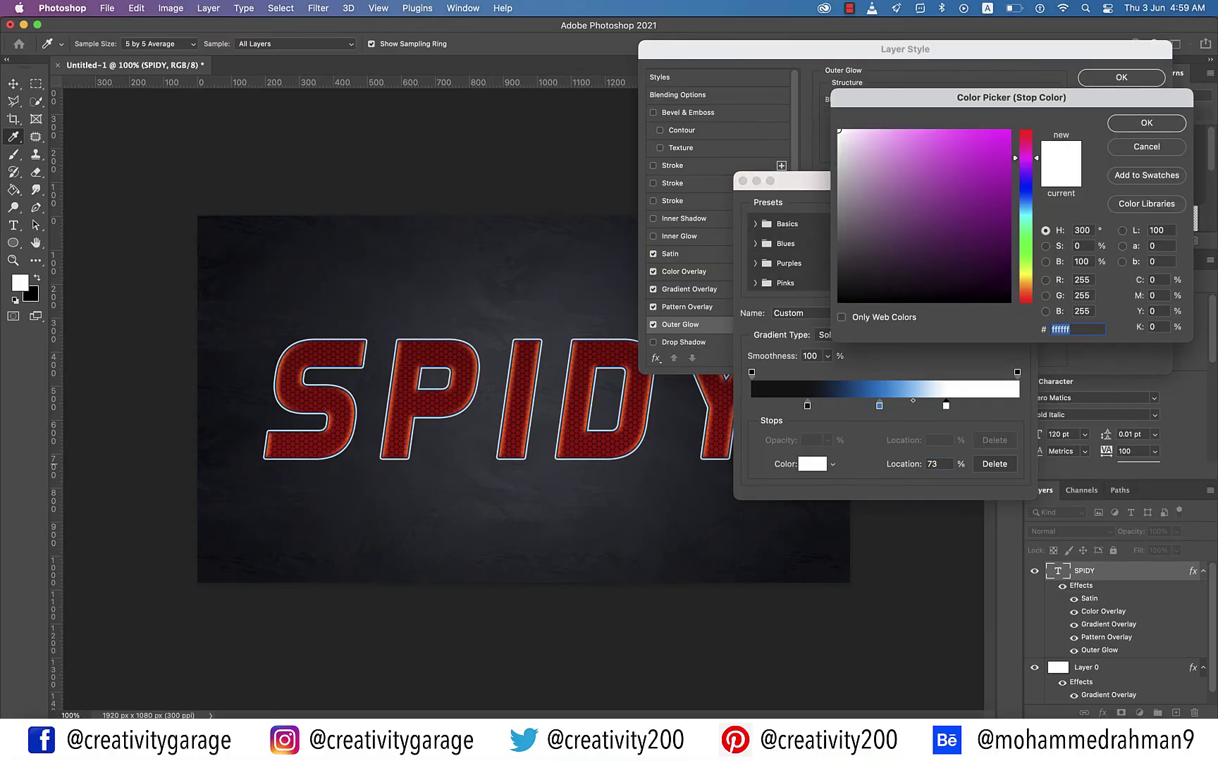
text(9)
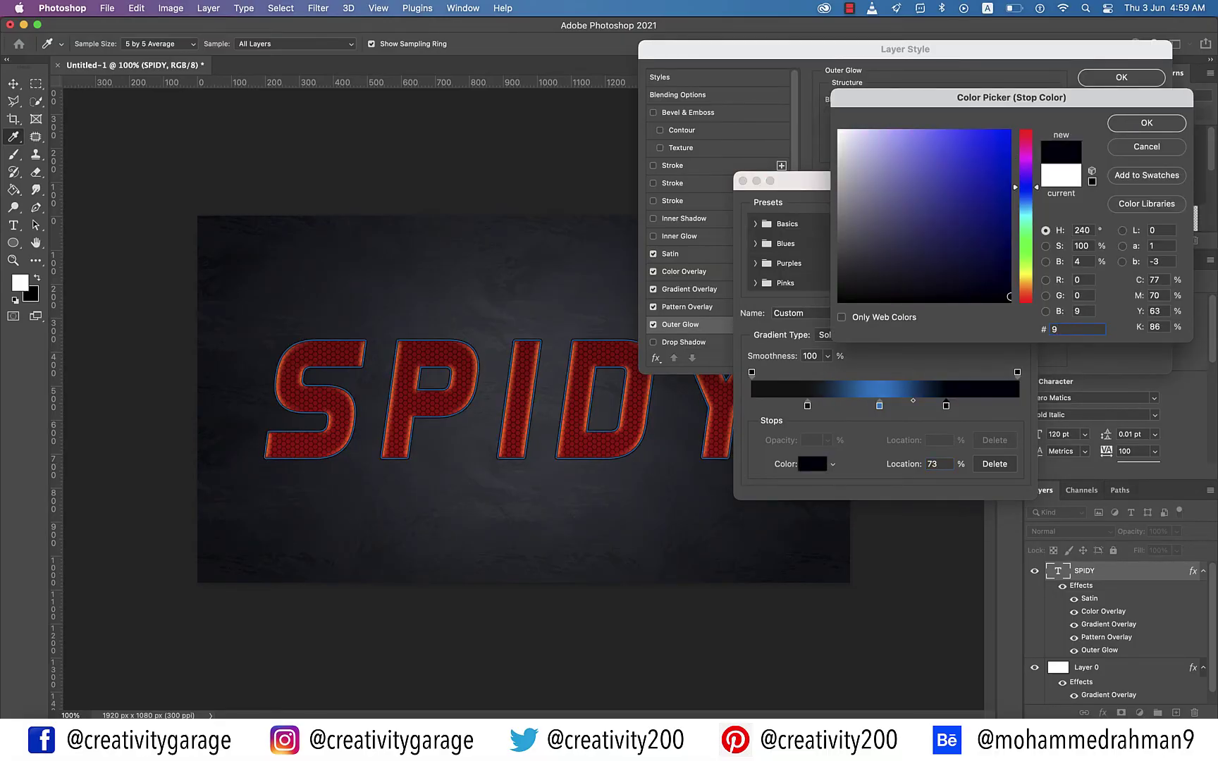
text(ADA)
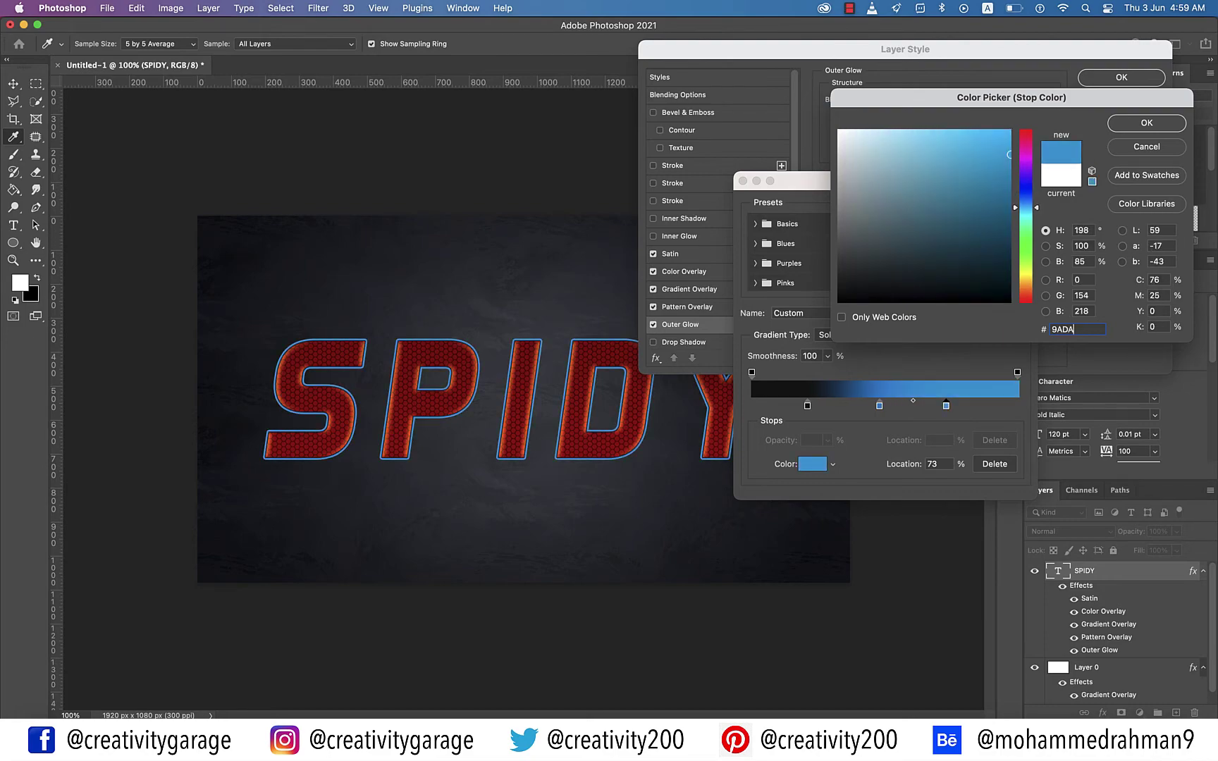
text(FF)
key(Return)
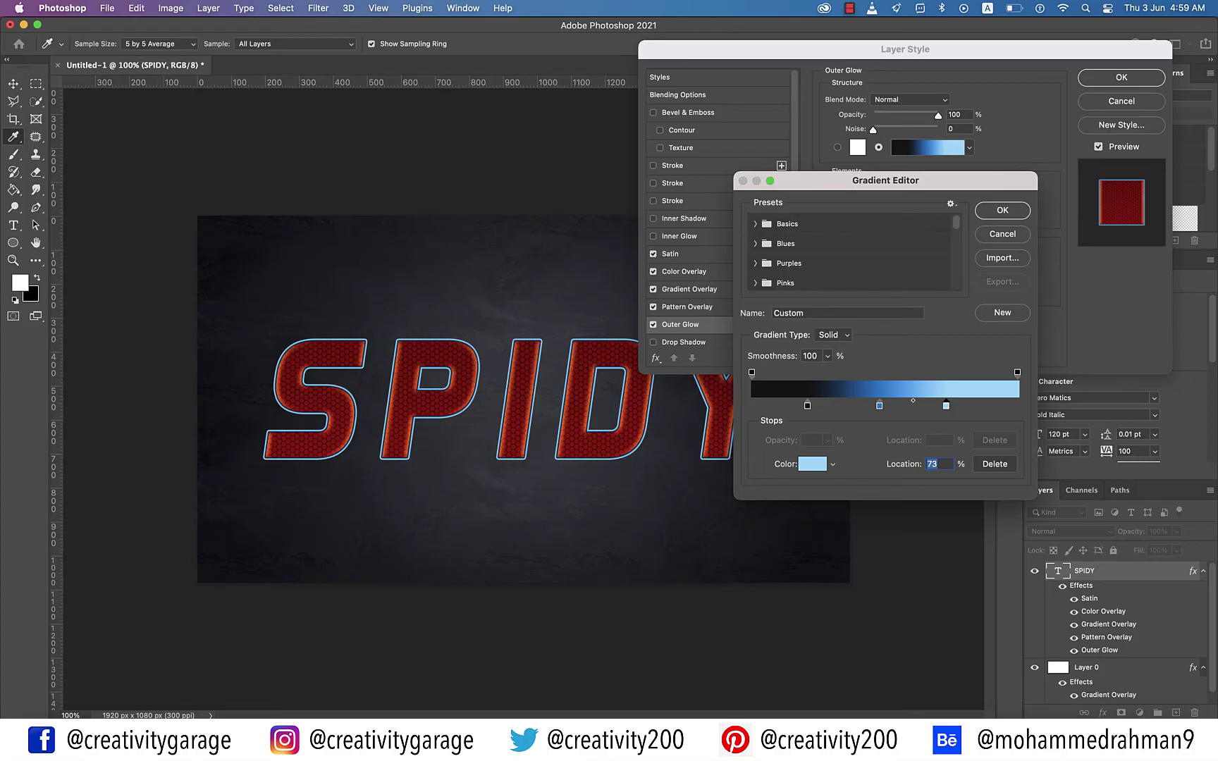
key(Return)
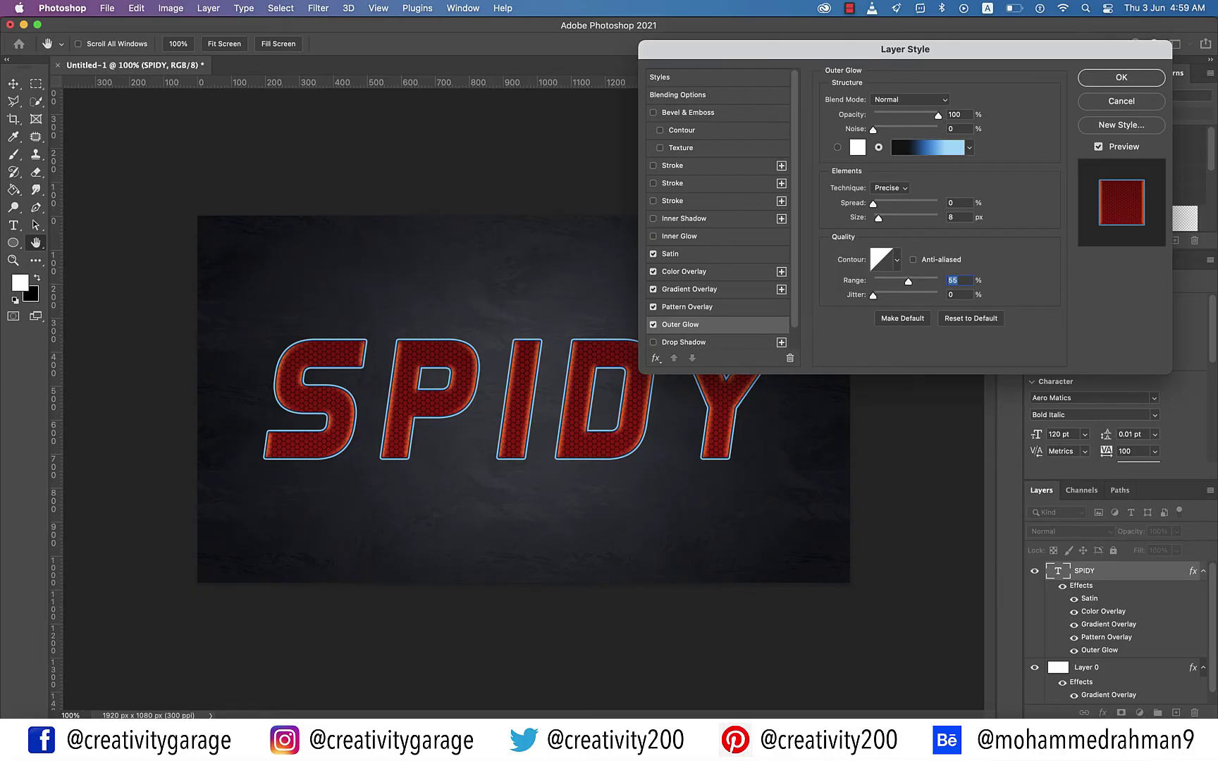
Add an Inner Shadow to the SPIDY text with Linear Burn blending, color #010101 and 30% opacity
click(684, 219)
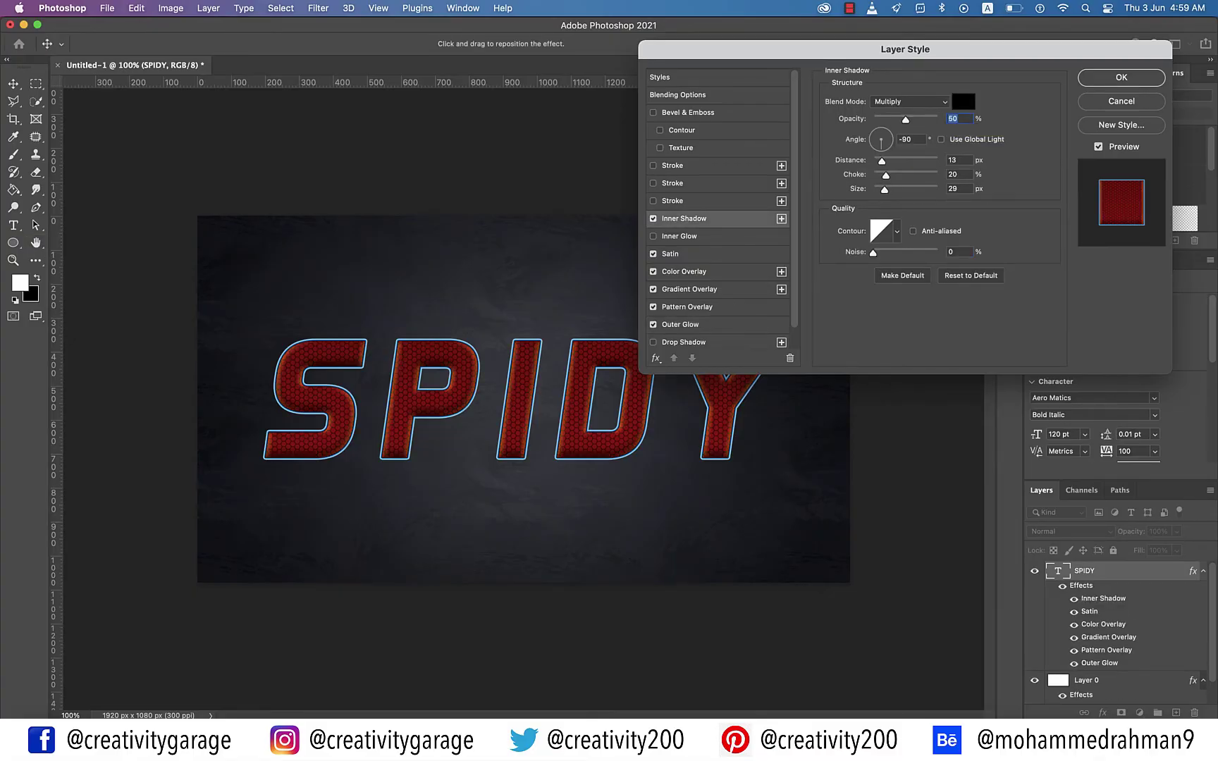
click(910, 101)
click(897, 128)
click(963, 101)
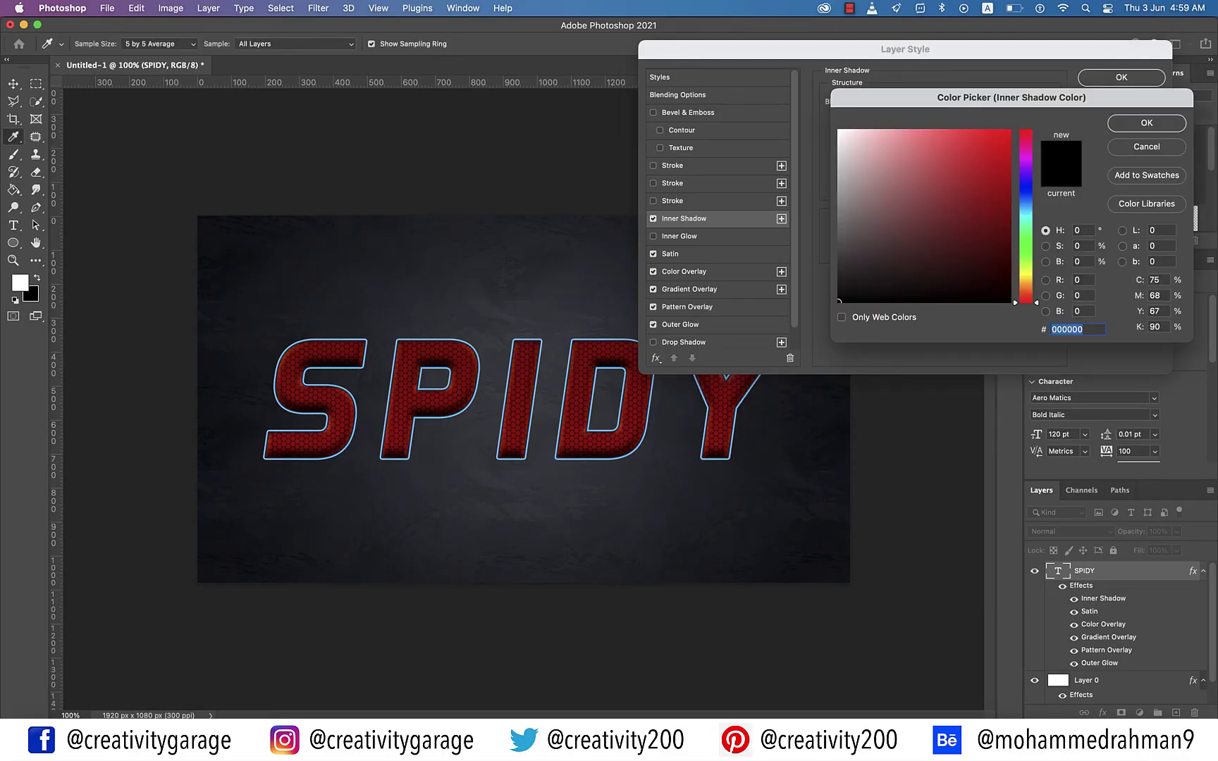
text(010101)
key(Return)
text(30)
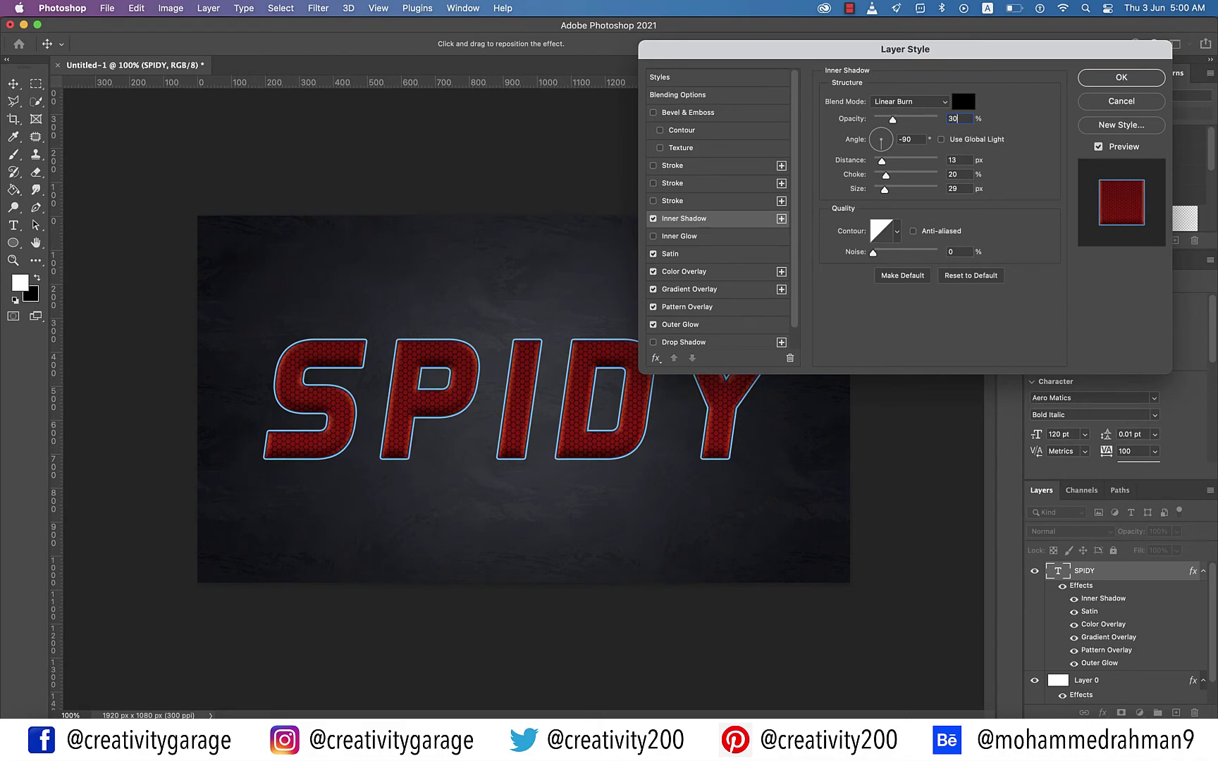
Set the Inner Shadow to 6 px distance, 0% choke and 0 px size
key(Tab)
text(6)
key(Tab)
text(0)
key(Tab)
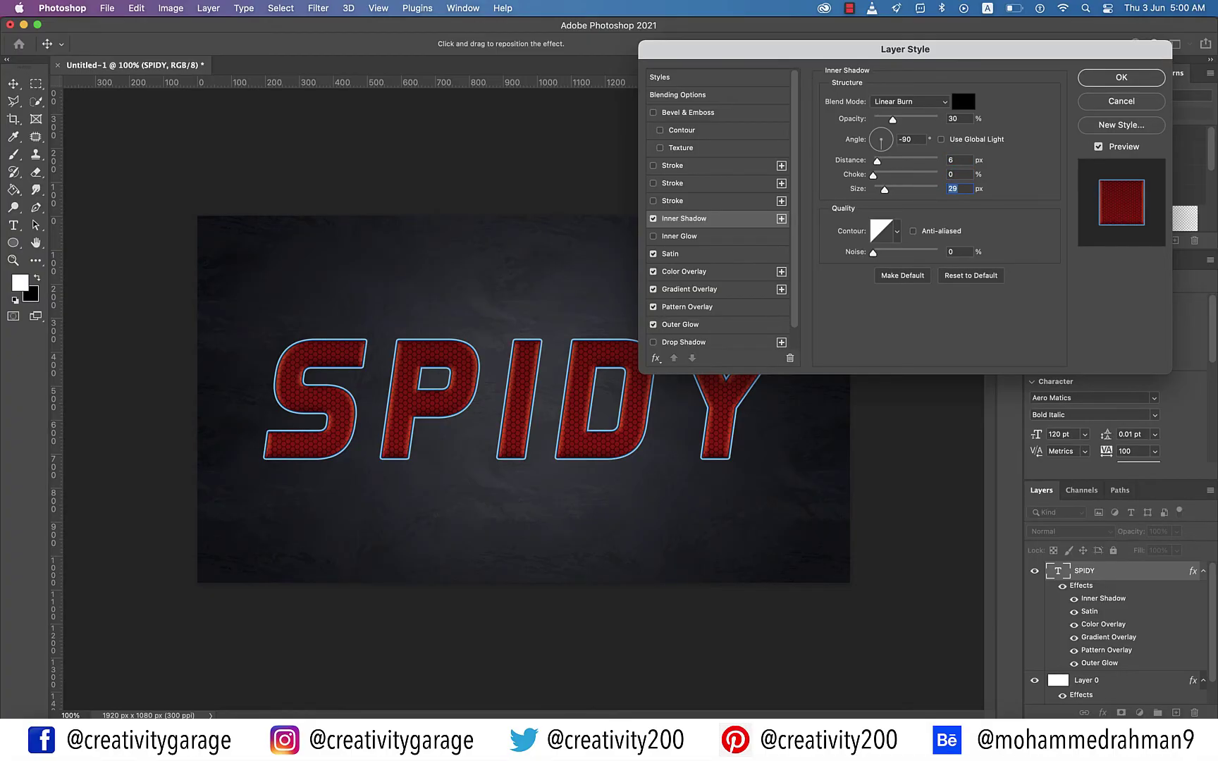
text(0)
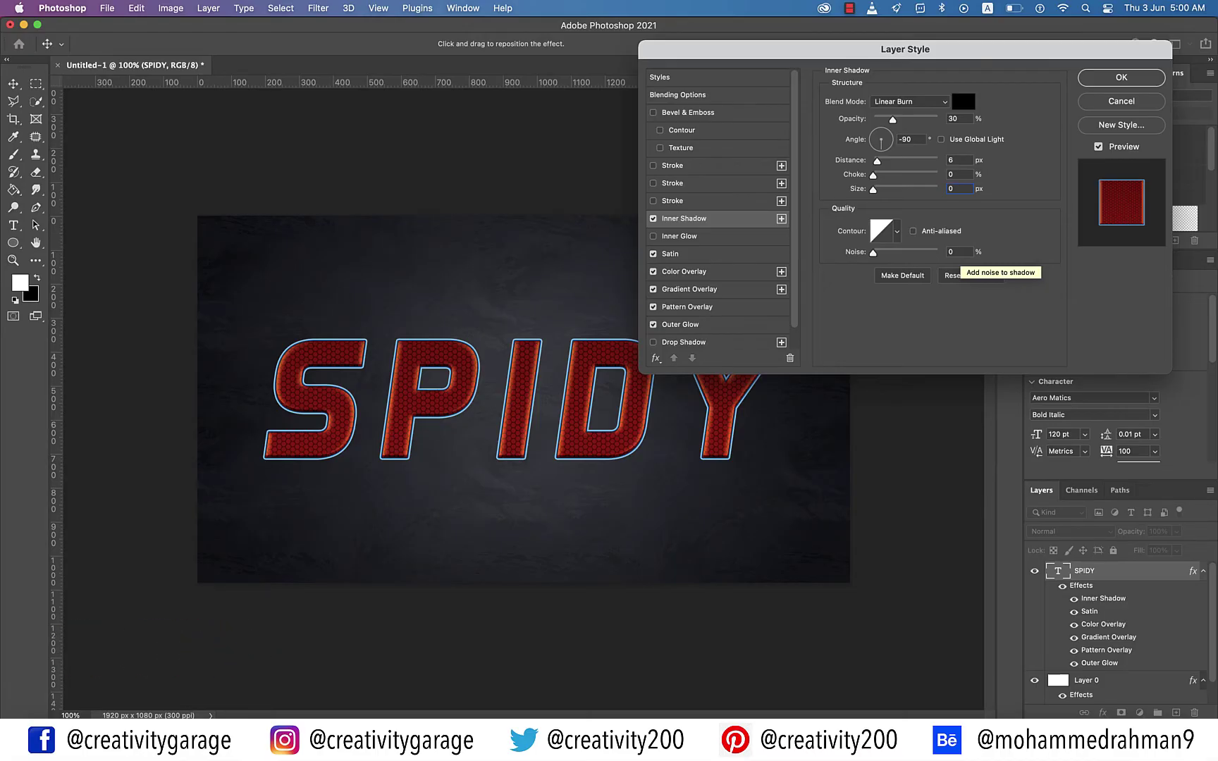
Add an Inner Glow to the SPIDY text with the Screen blend mode and 71% opacity
click(679, 236)
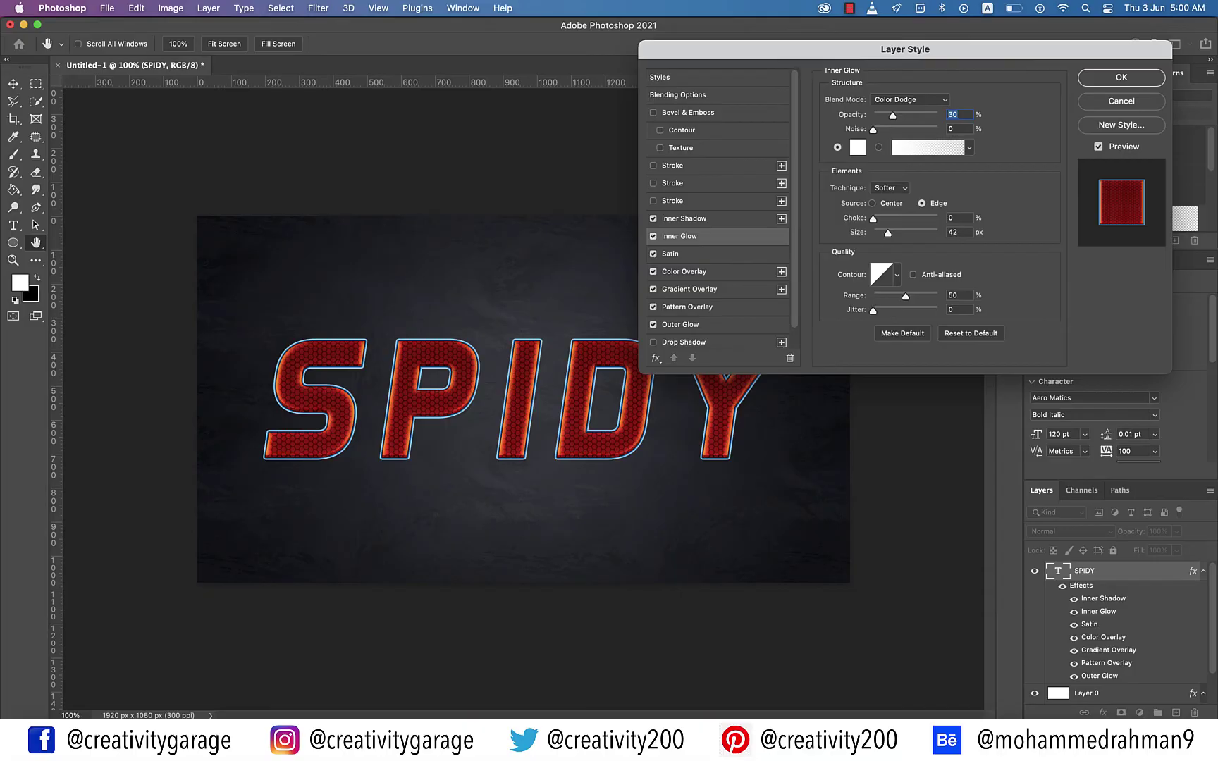
click(910, 99)
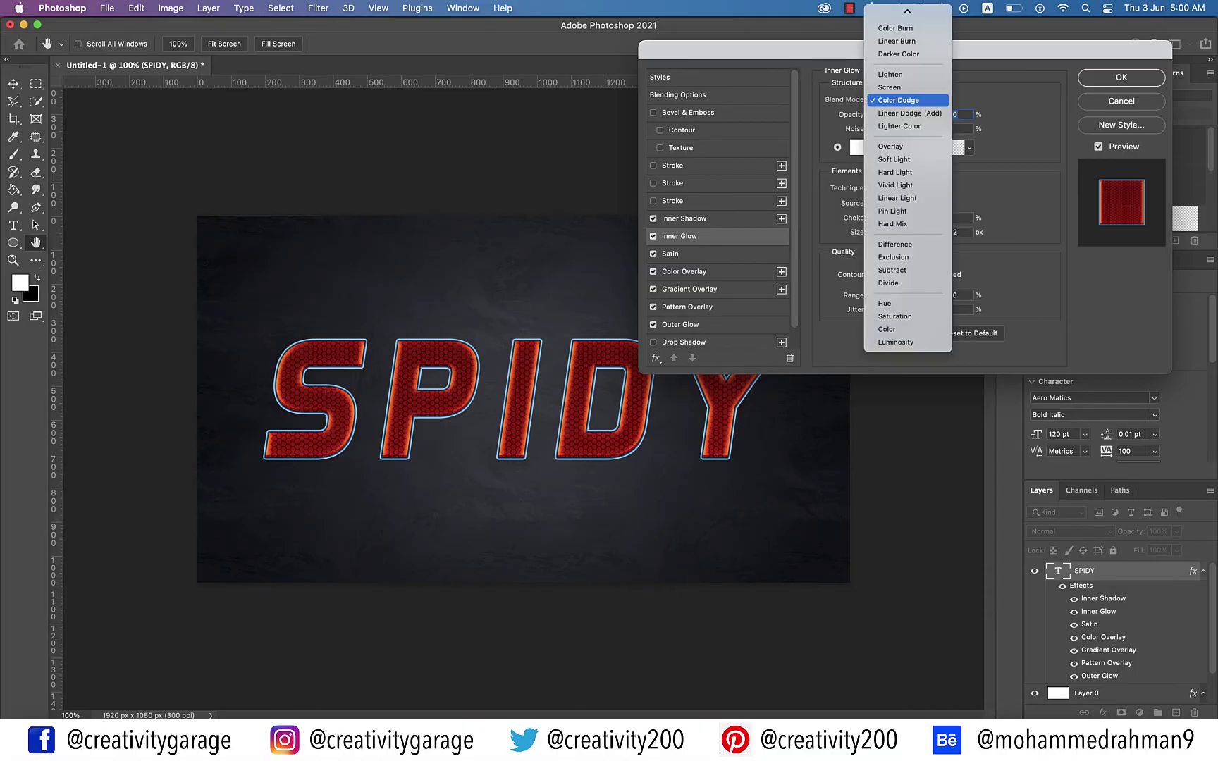
click(896, 87)
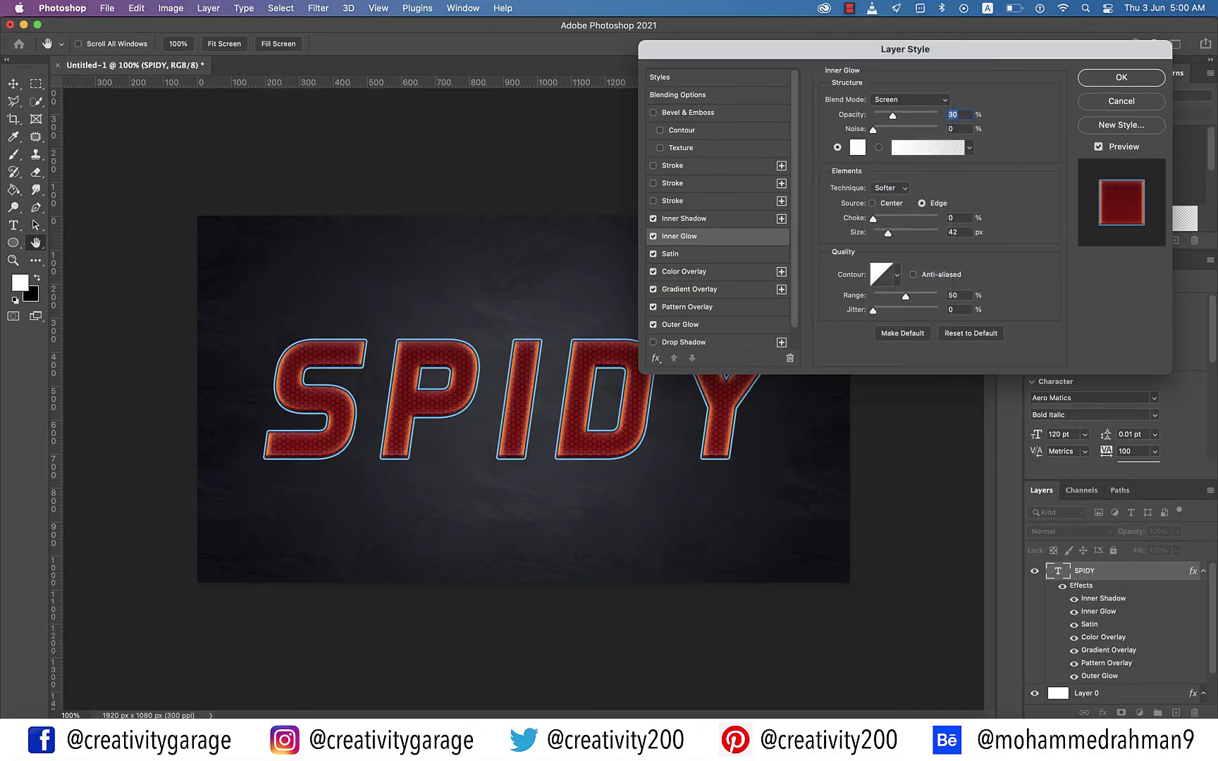
text(71)
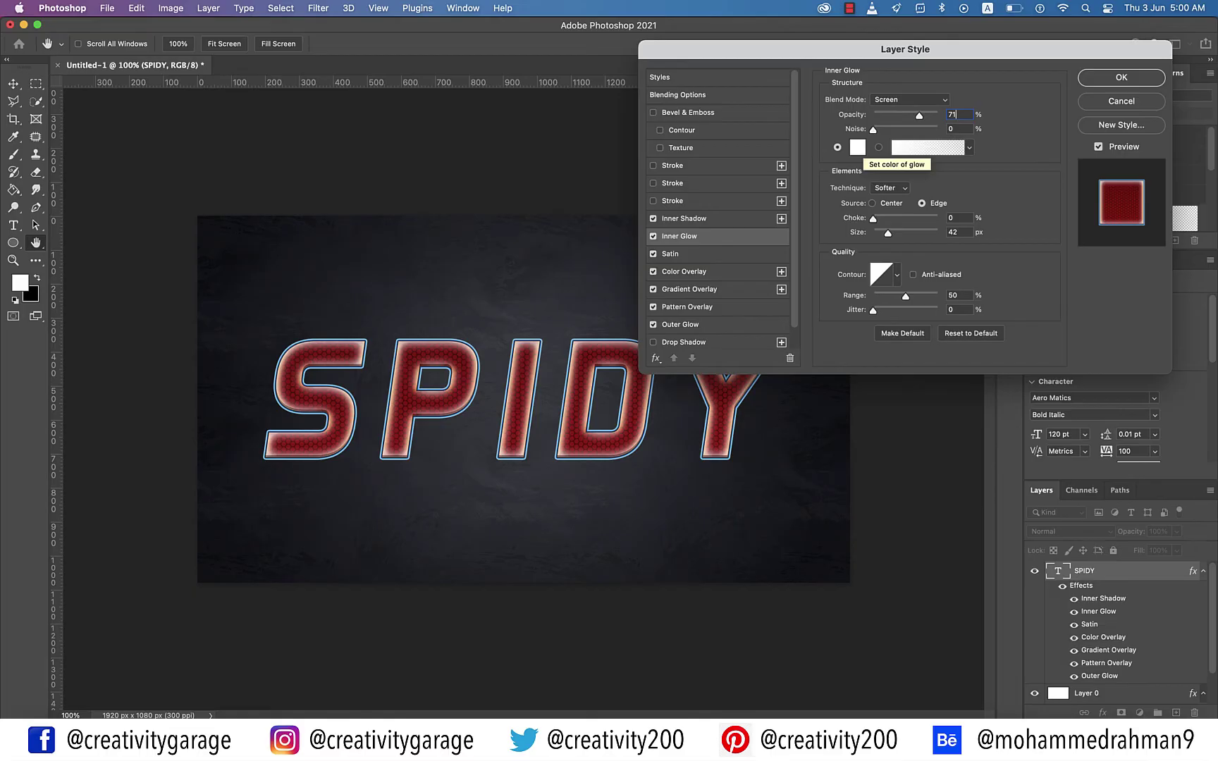
Set the Inner Glow color to #FFEB3B and its size to 5 px
click(857, 147)
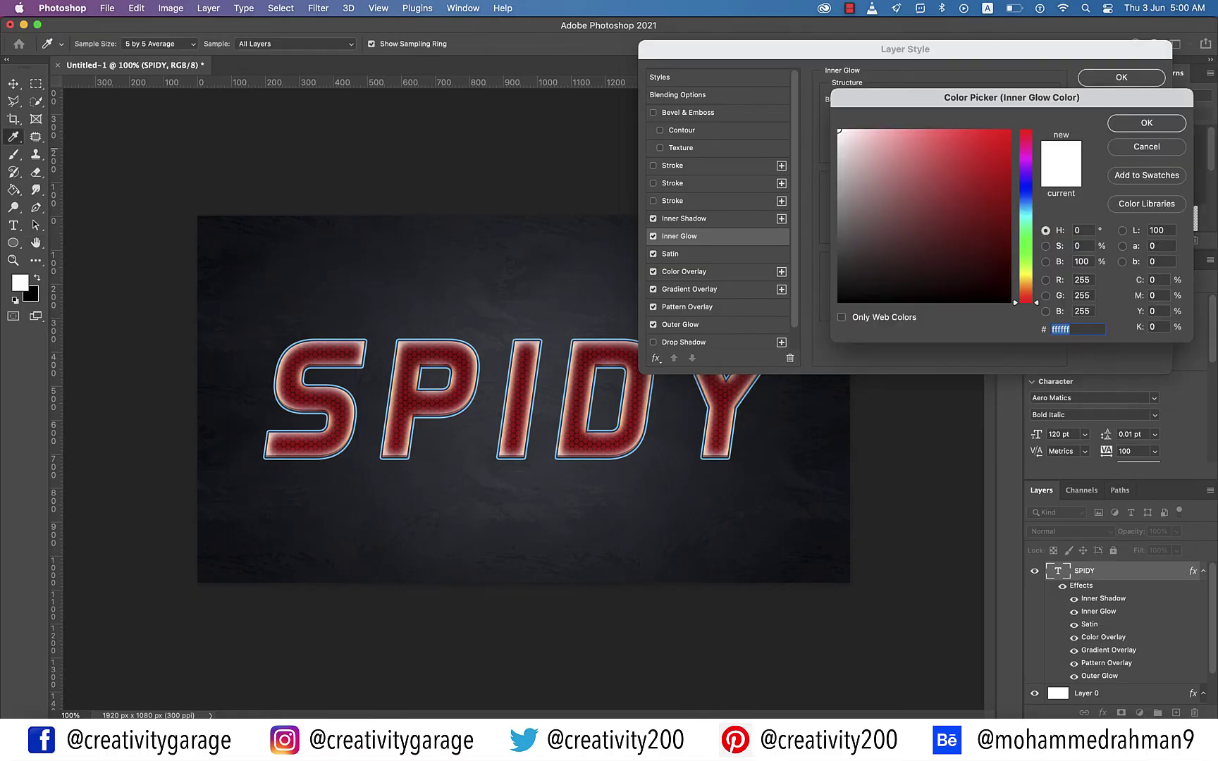
text(FF)
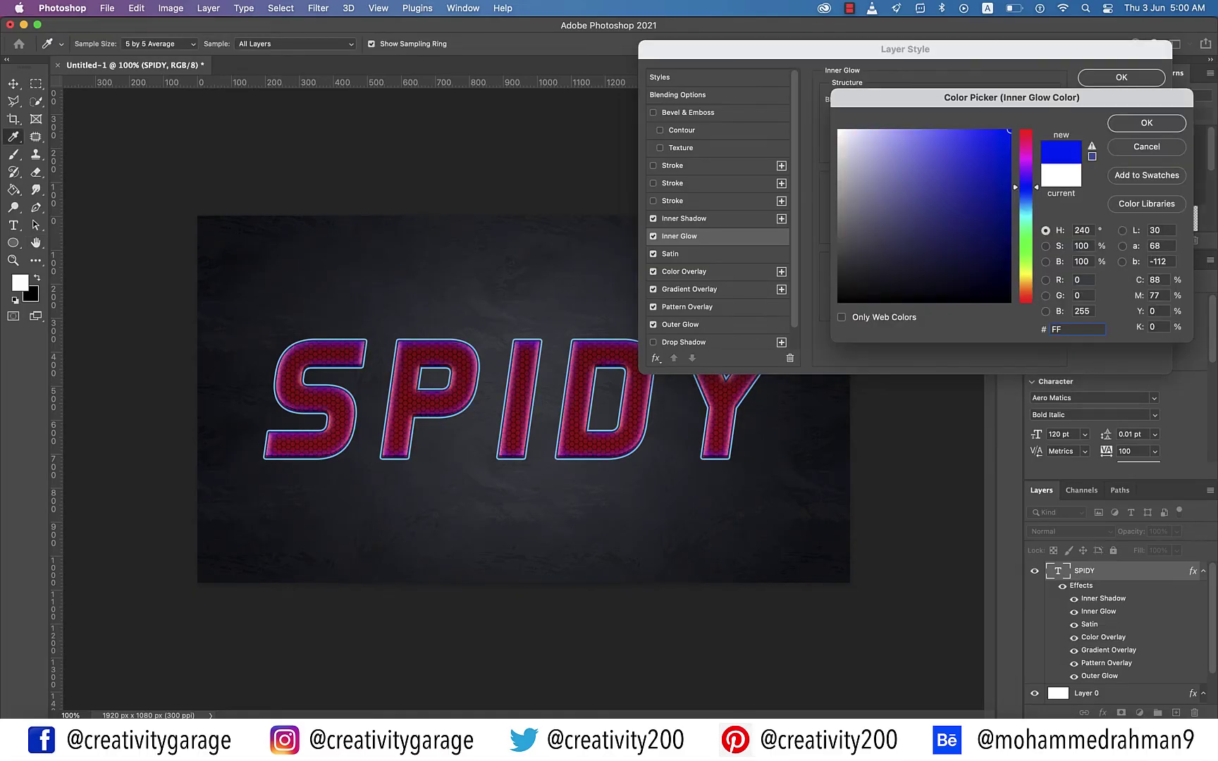
text(EB)
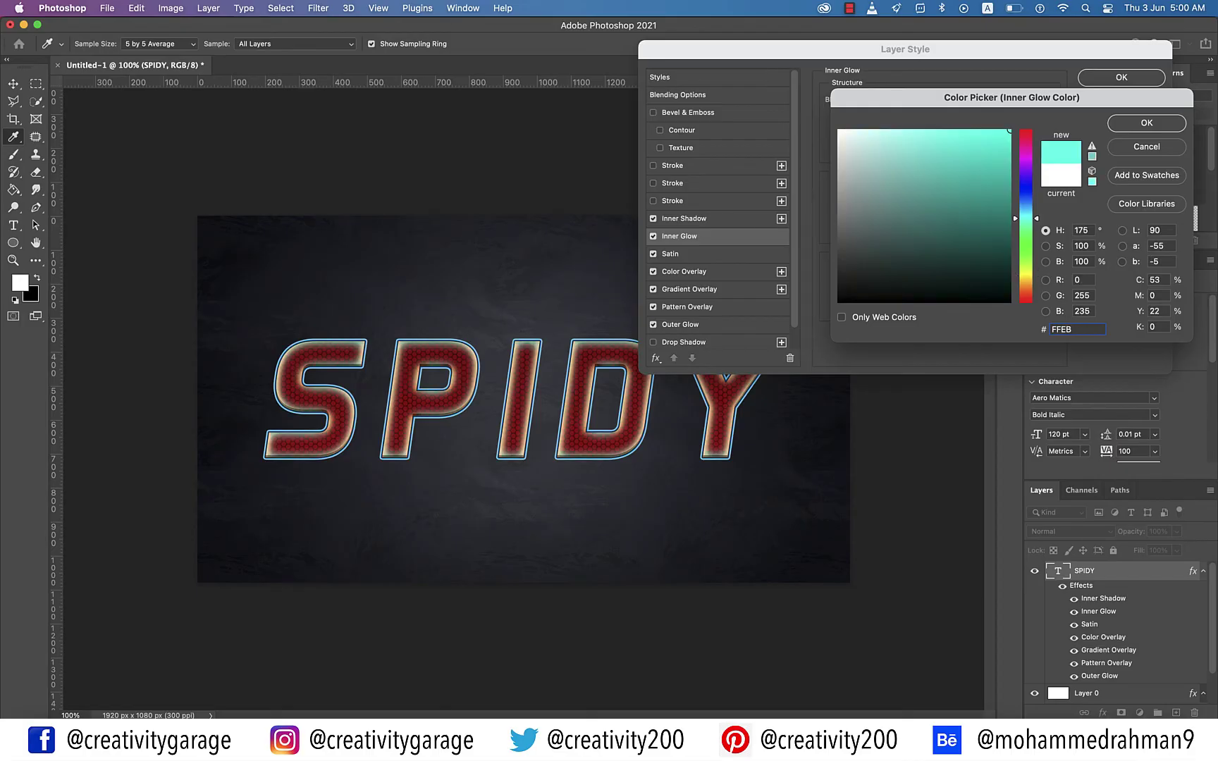
text(3B)
key(Return)
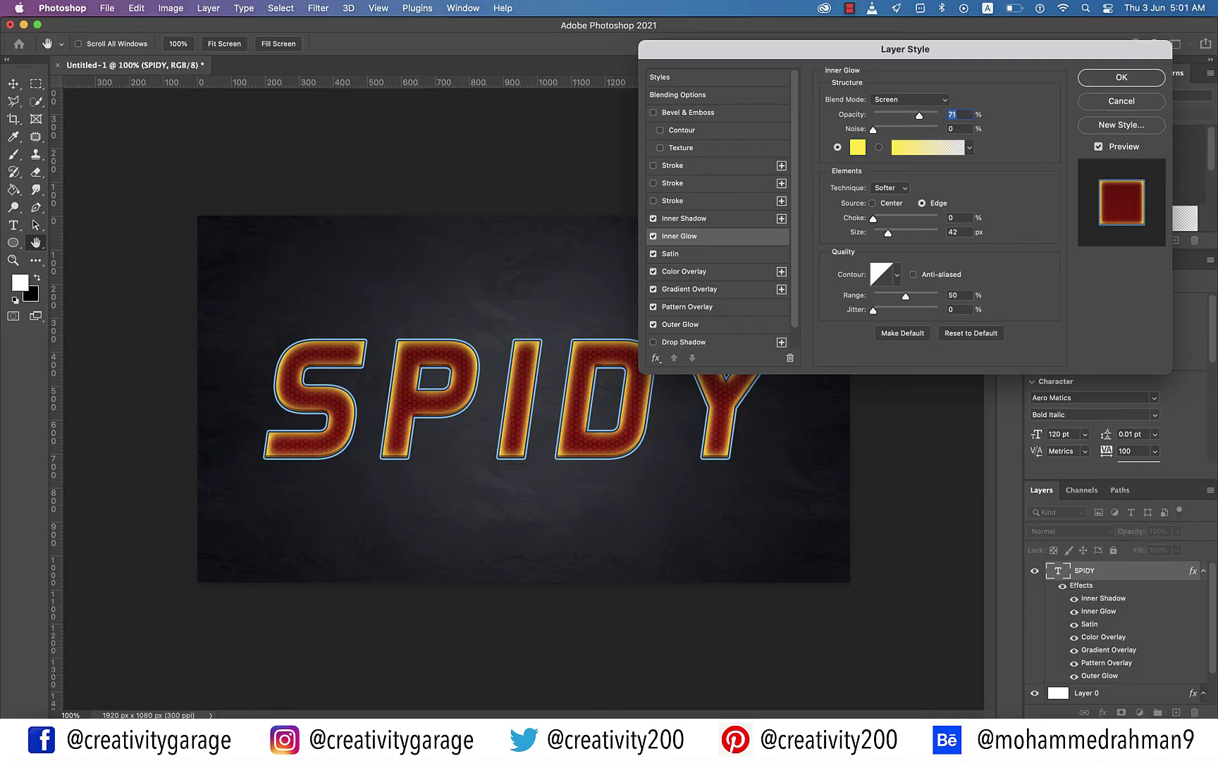
double_click(955, 232)
text(5)
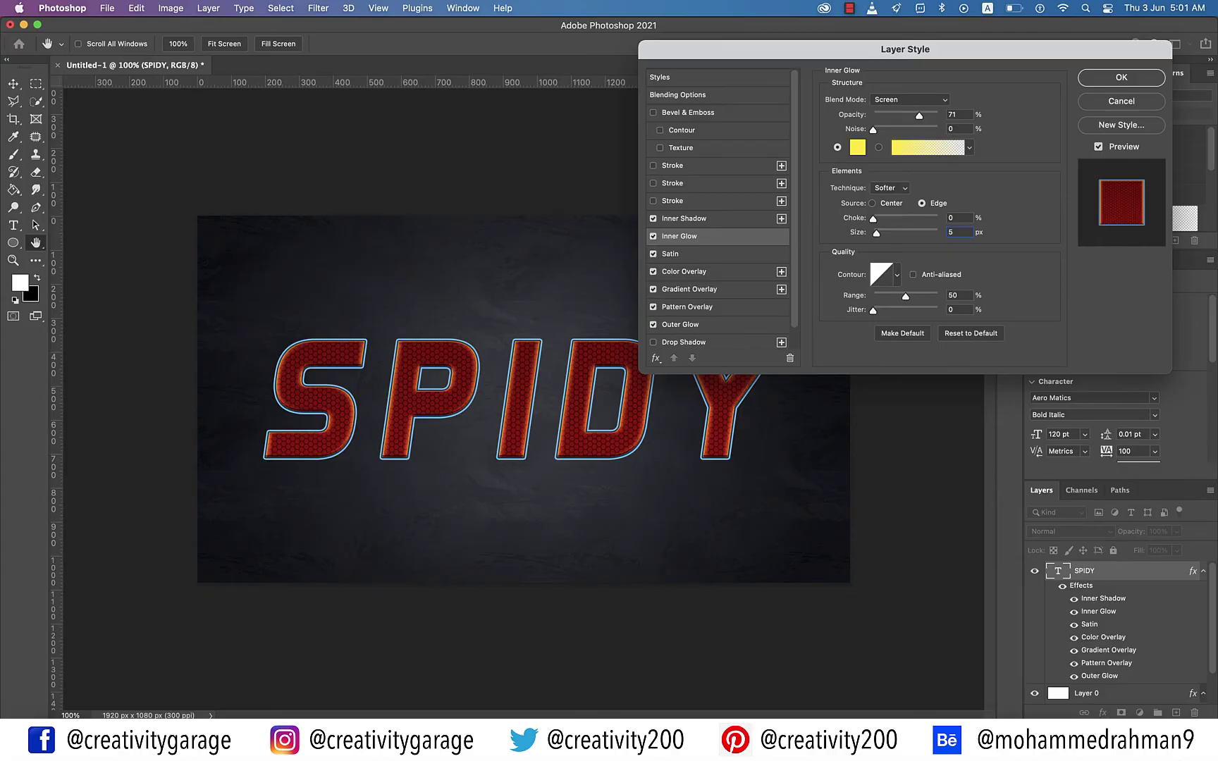
Add a 2 px Stroke to the SPIDY text with a gradient fill and Dither turned on
click(672, 201)
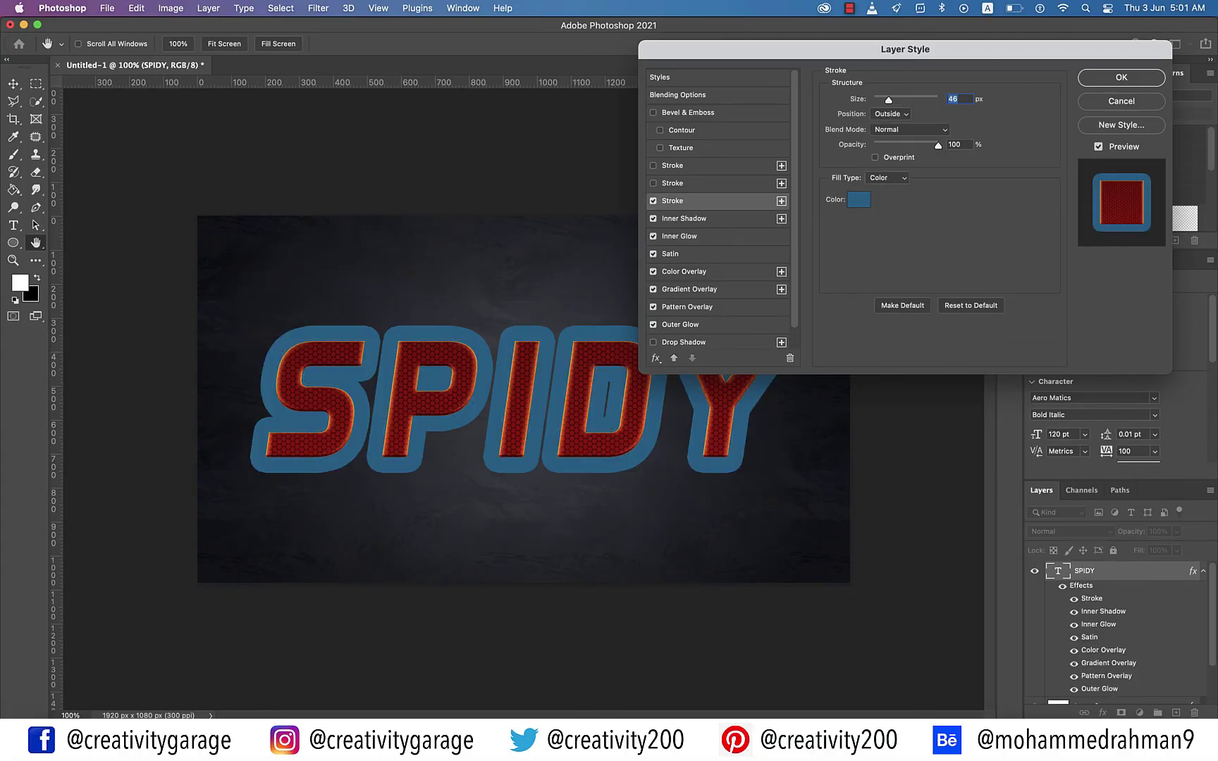
text(2)
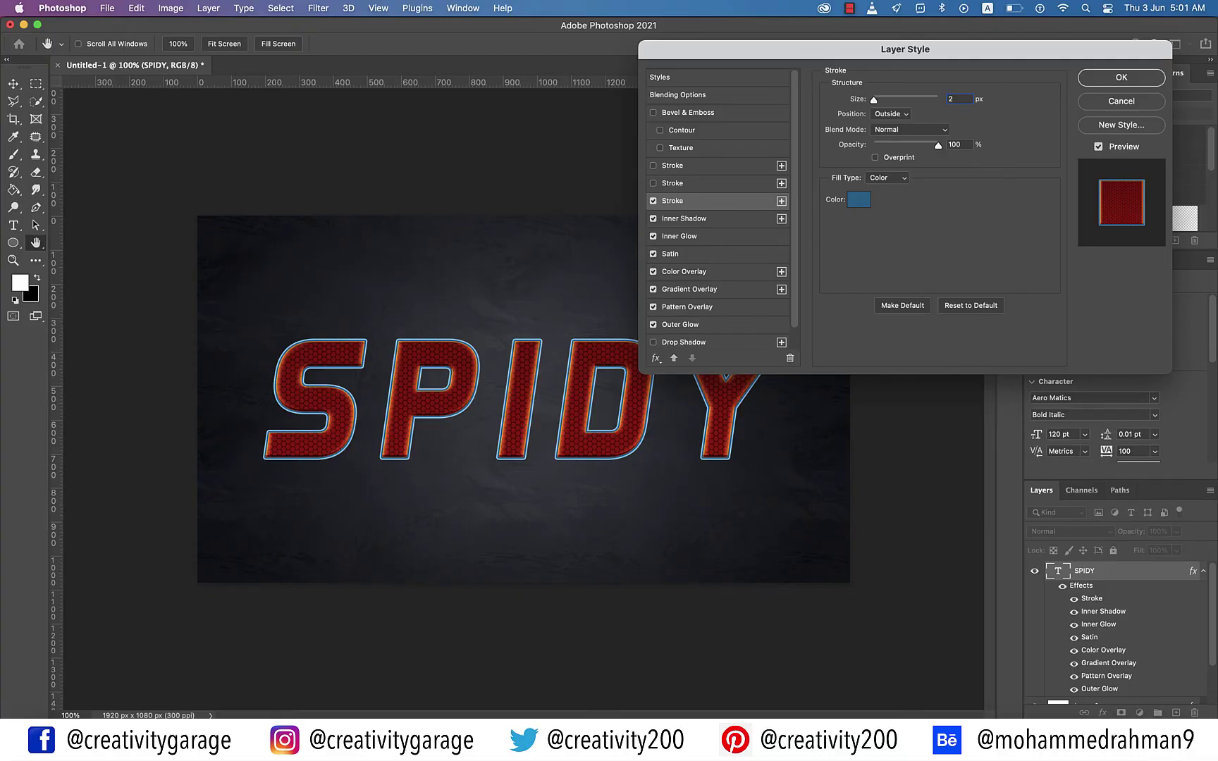
click(888, 178)
click(882, 190)
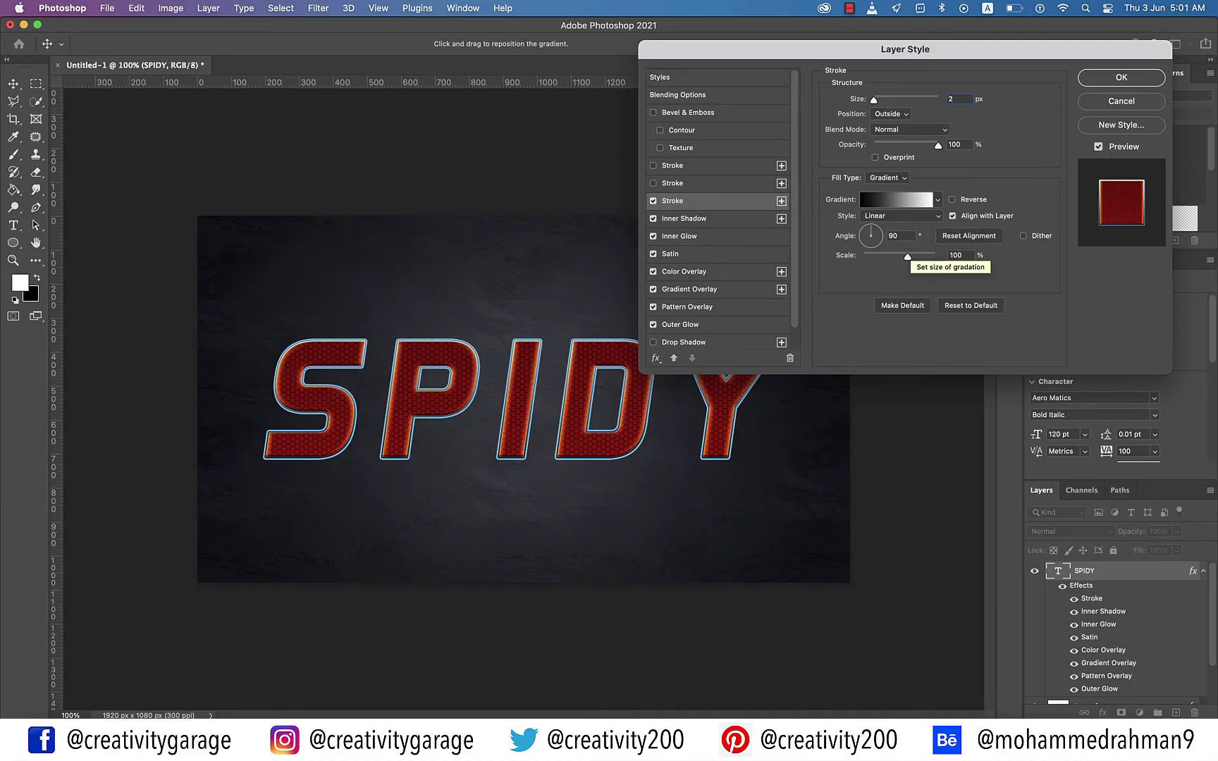
click(1023, 235)
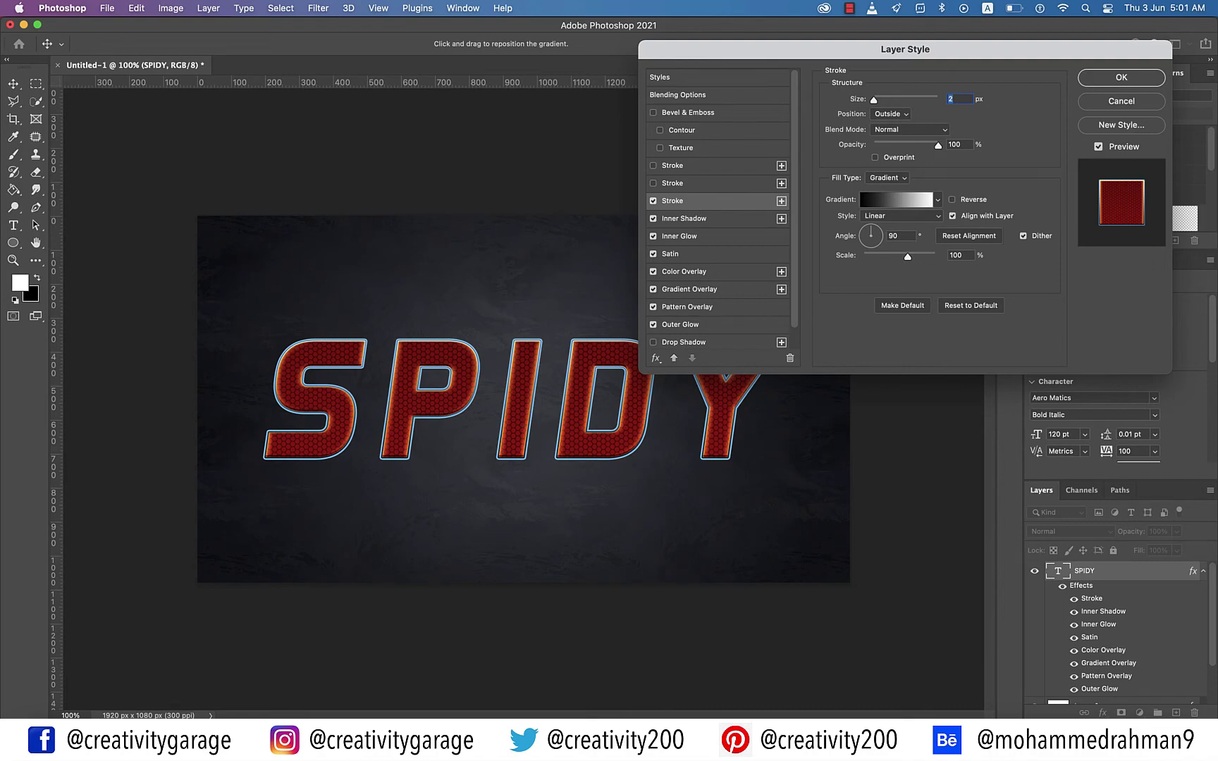
In the stroke's gradient, move the black color stop to 12% and set its color to #003669
click(896, 200)
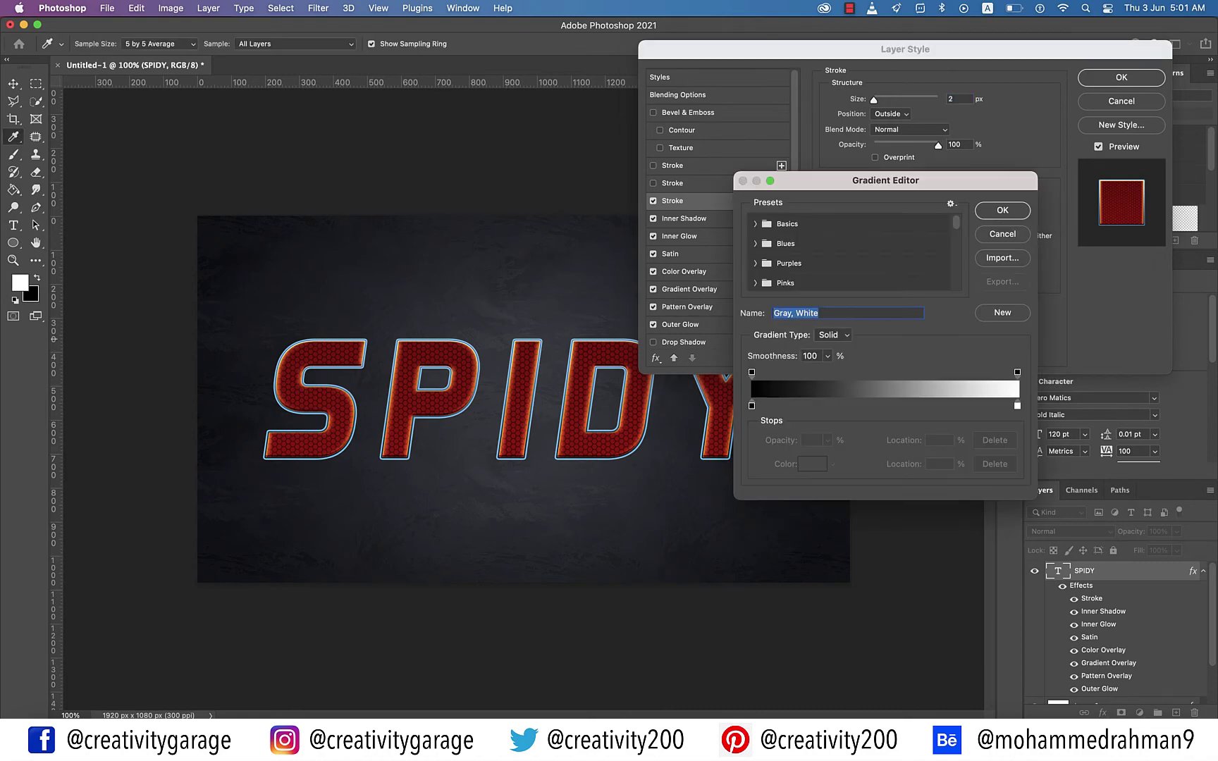
click(752, 406)
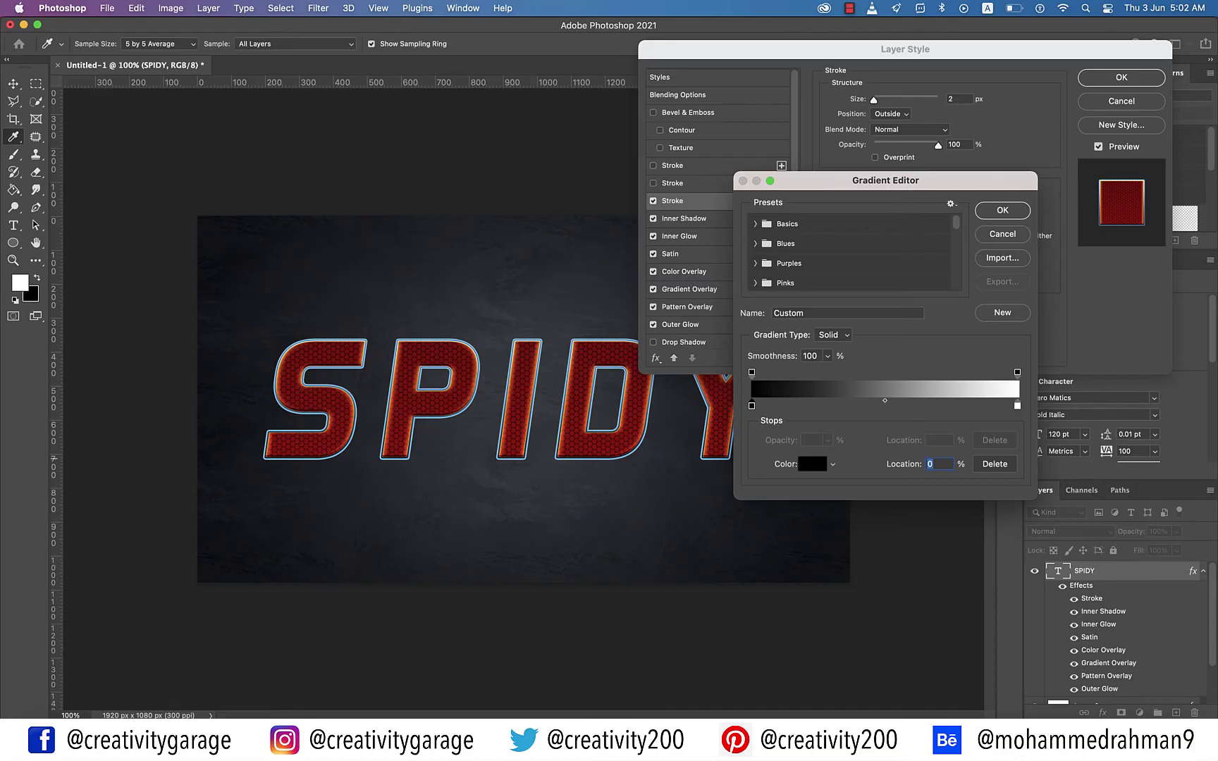
text(12)
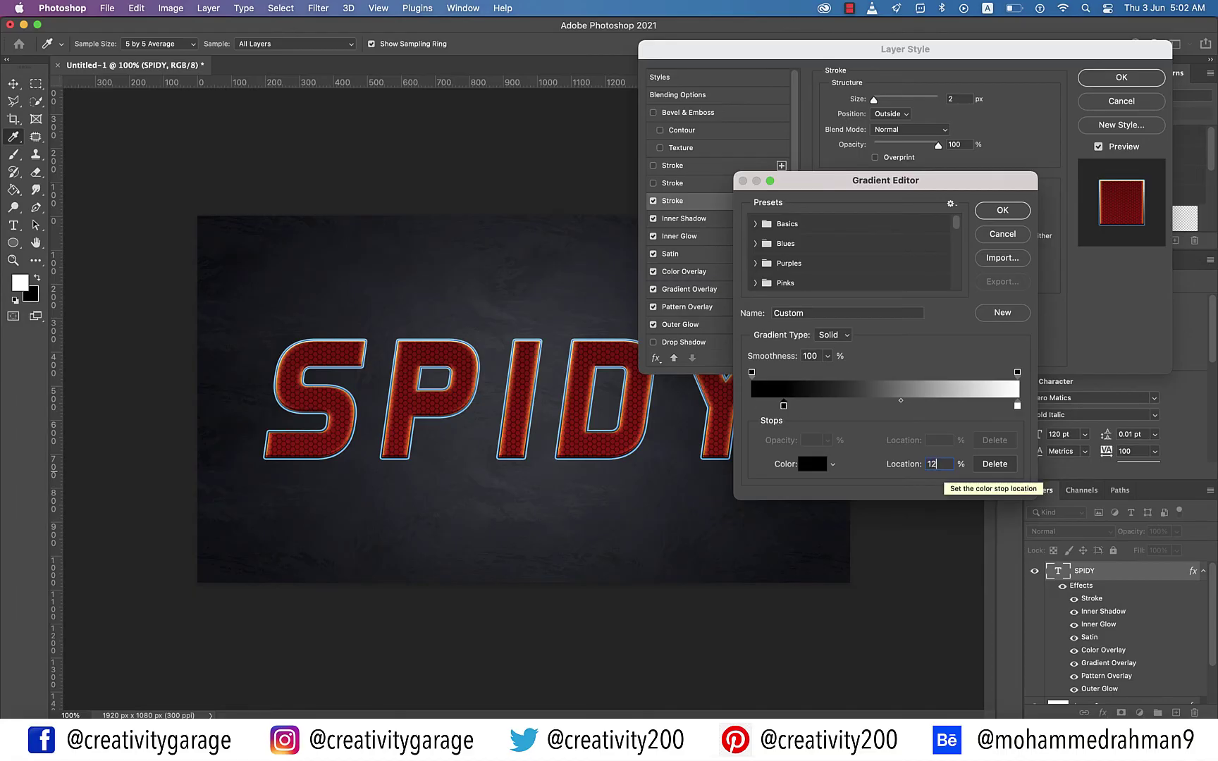
click(812, 464)
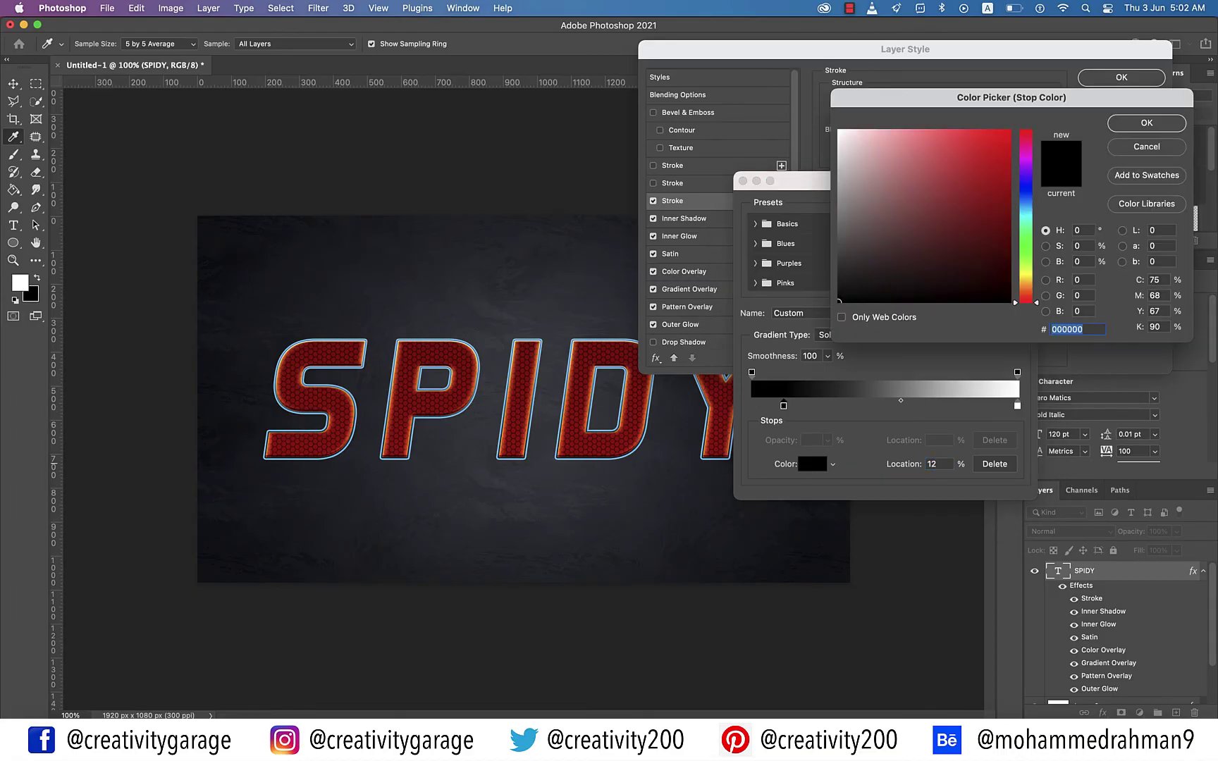
text(003669)
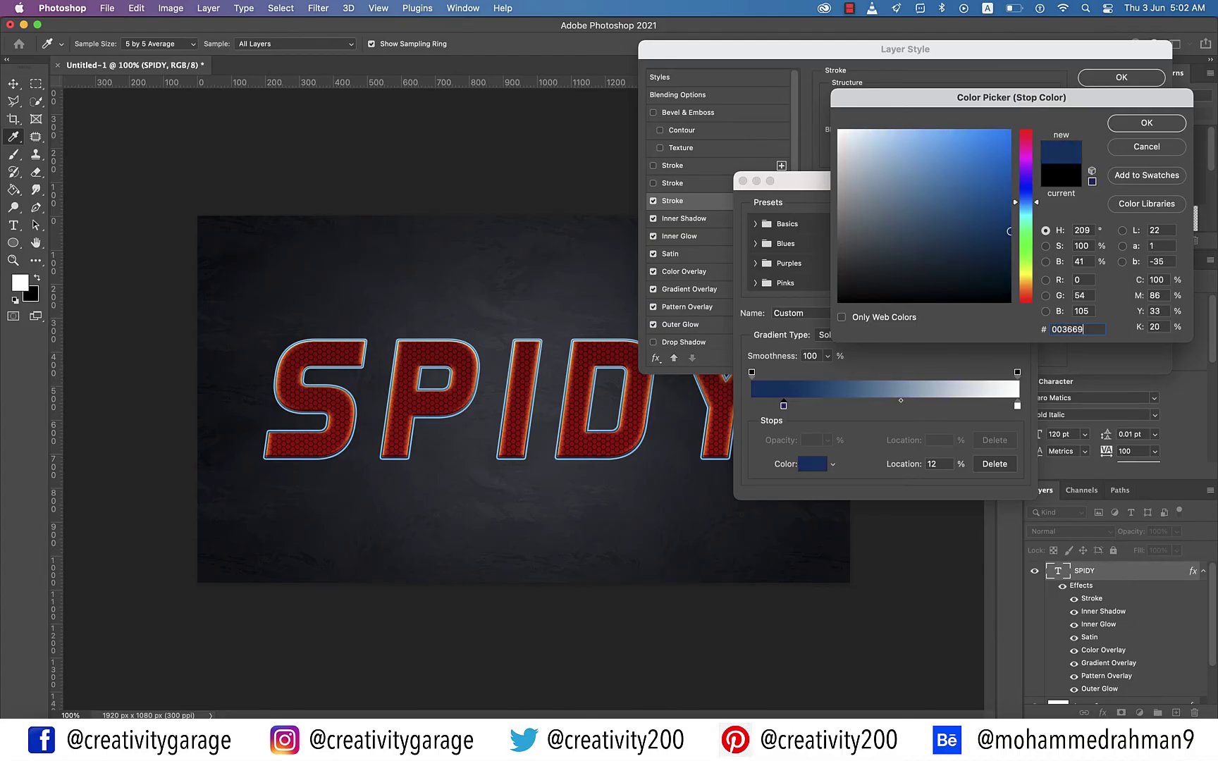
key(Return)
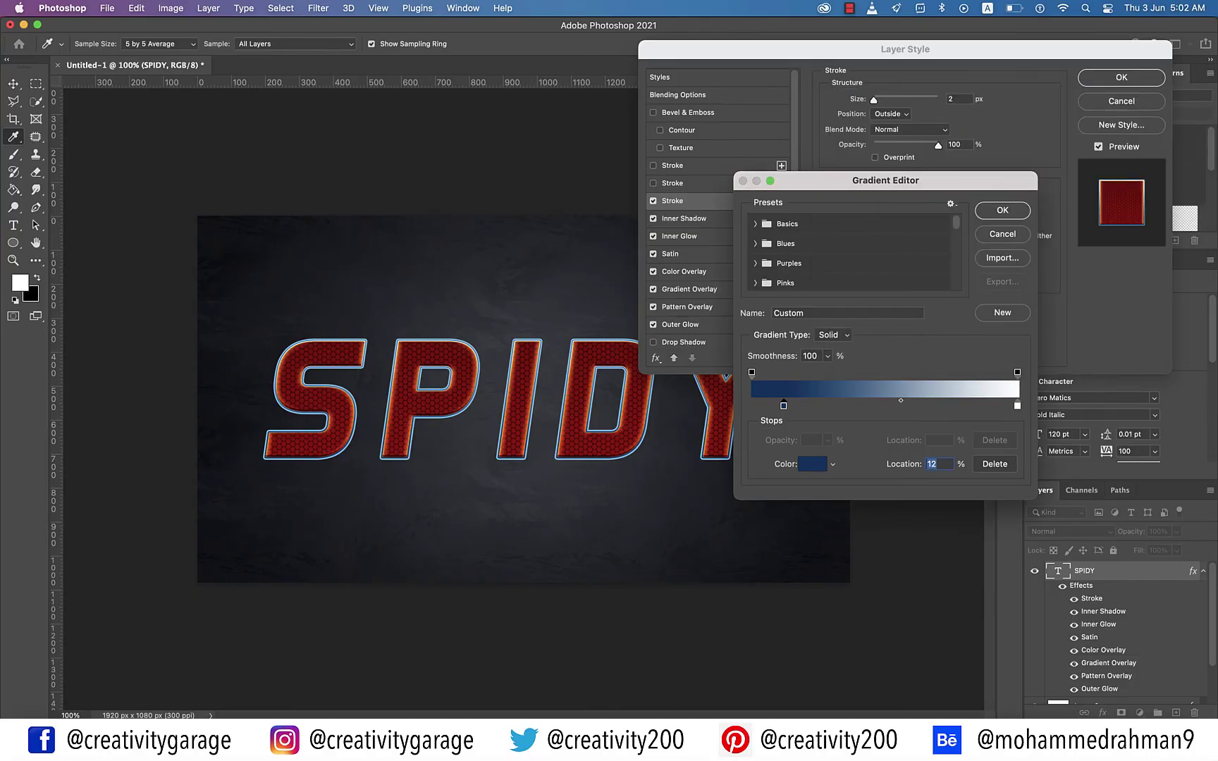
Add a color stop at 22% to the stroke gradient and color it #BCEBFF
click(837, 406)
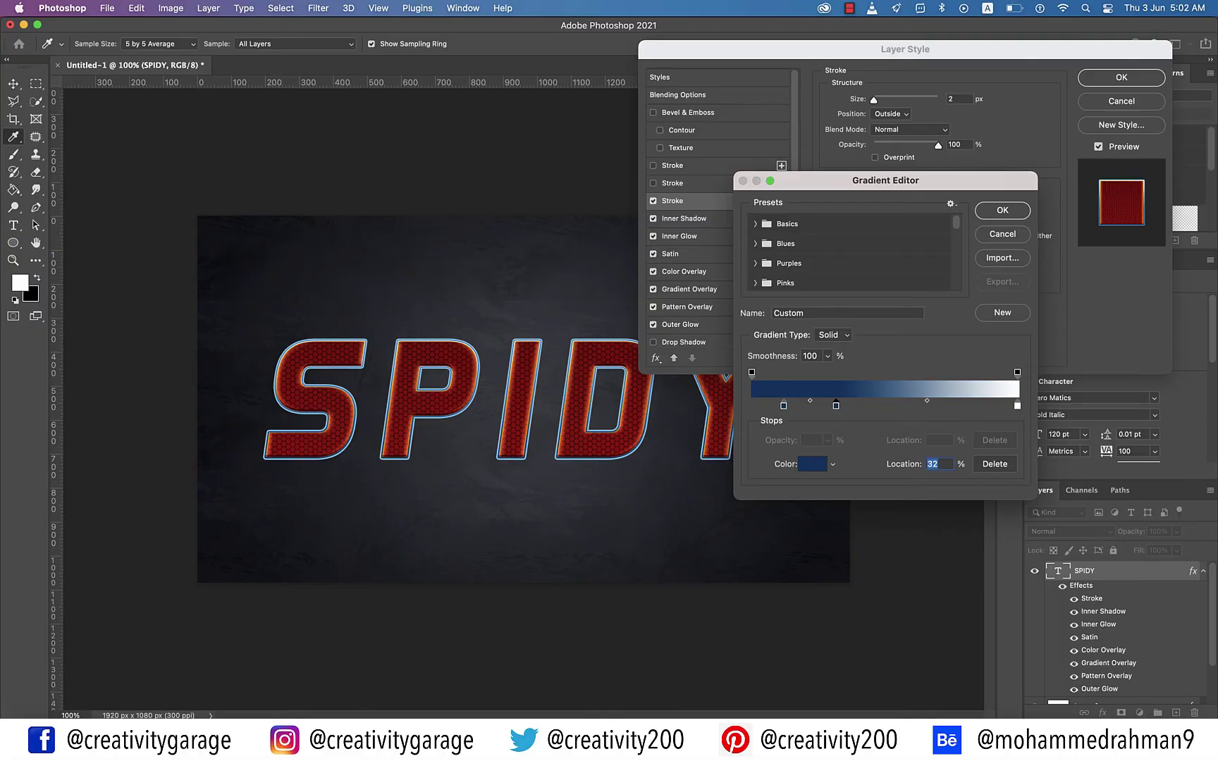
text(22)
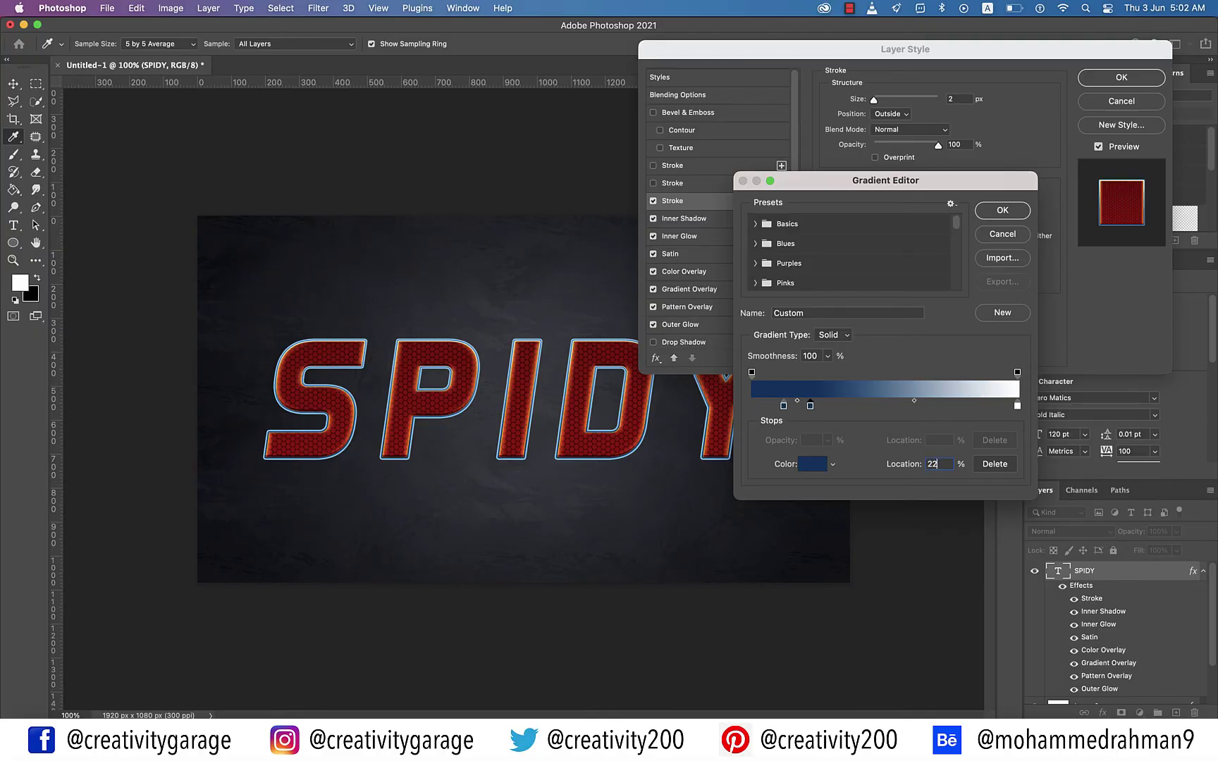
click(812, 464)
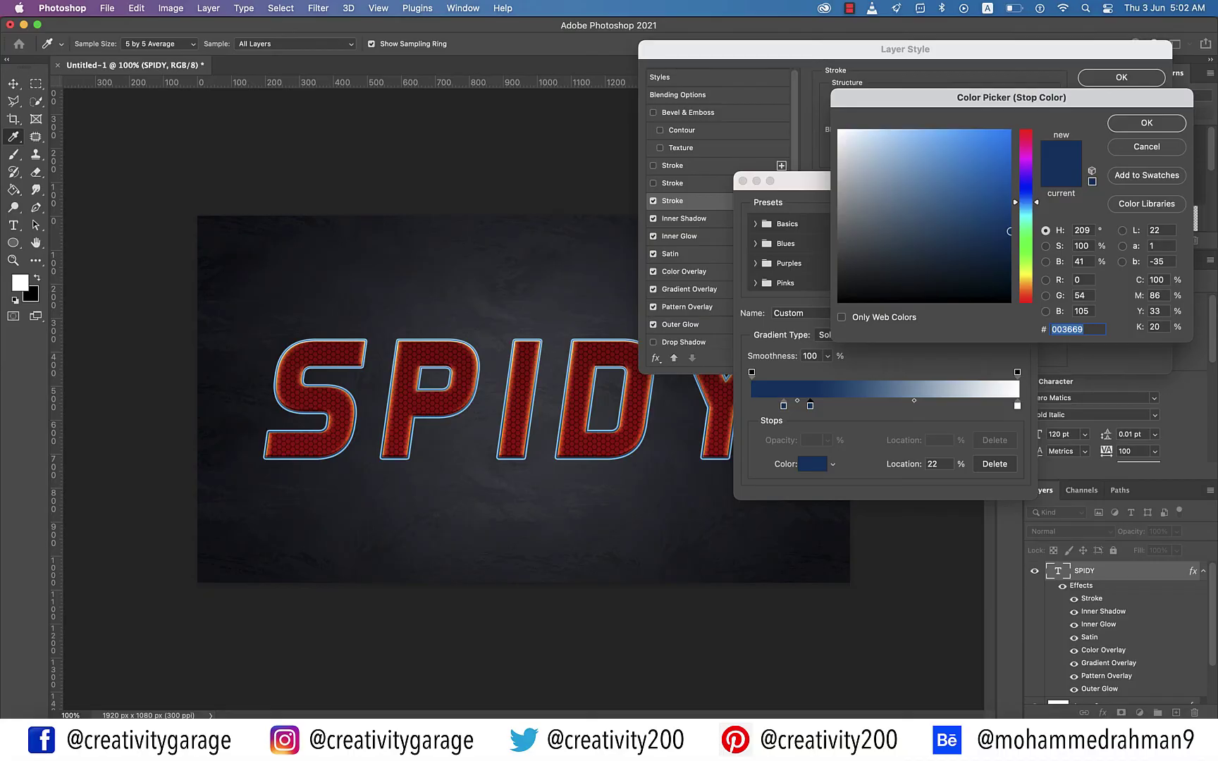
text(BCE)
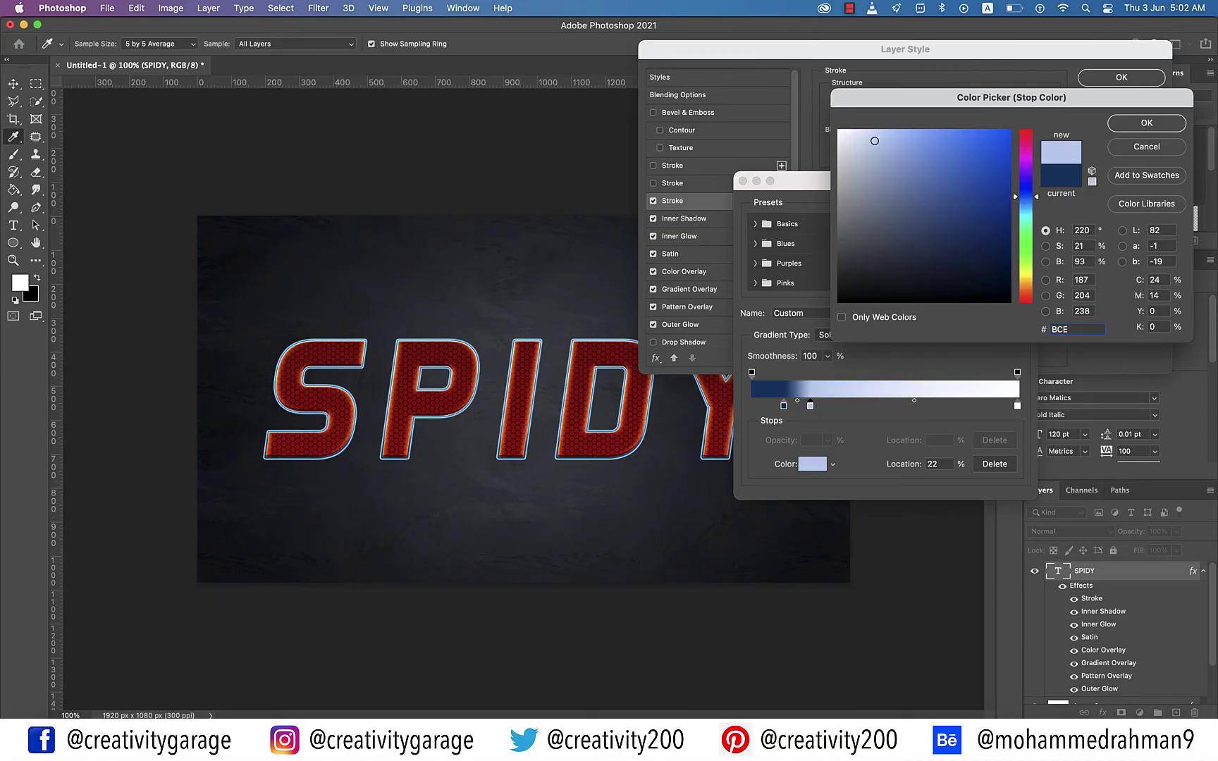
text(BFF)
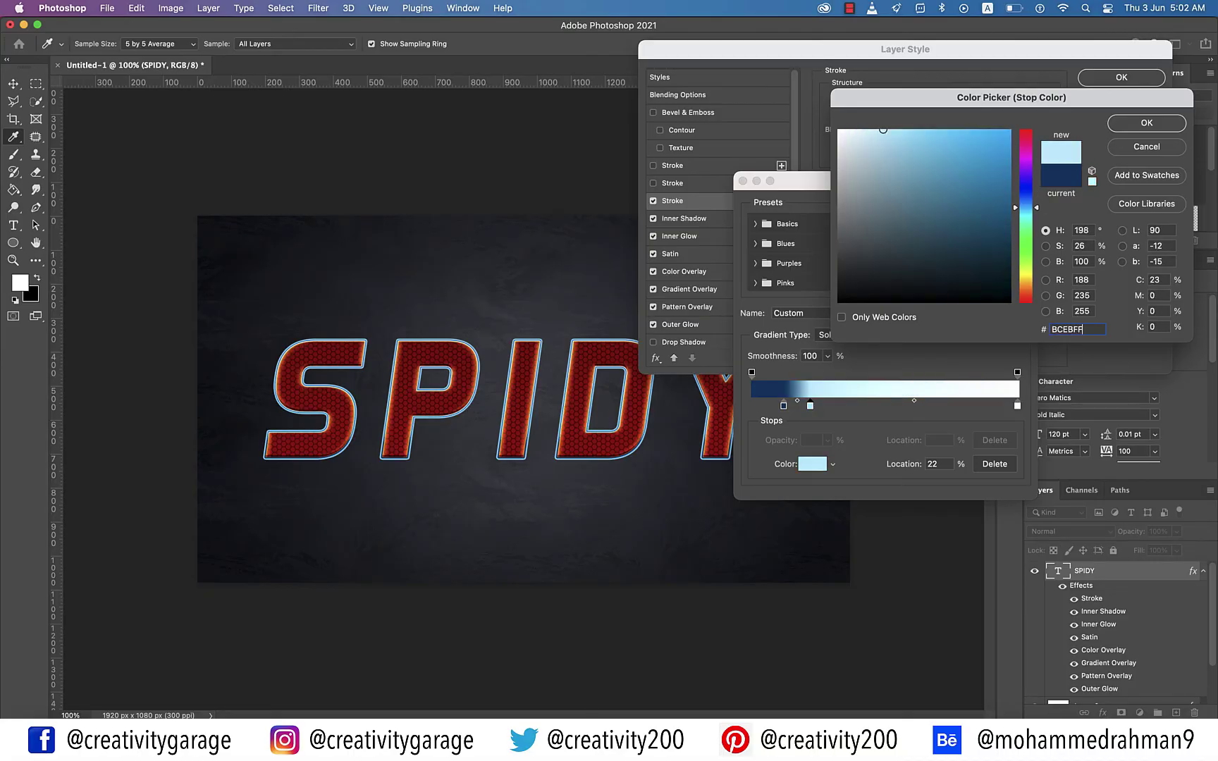
key(Return)
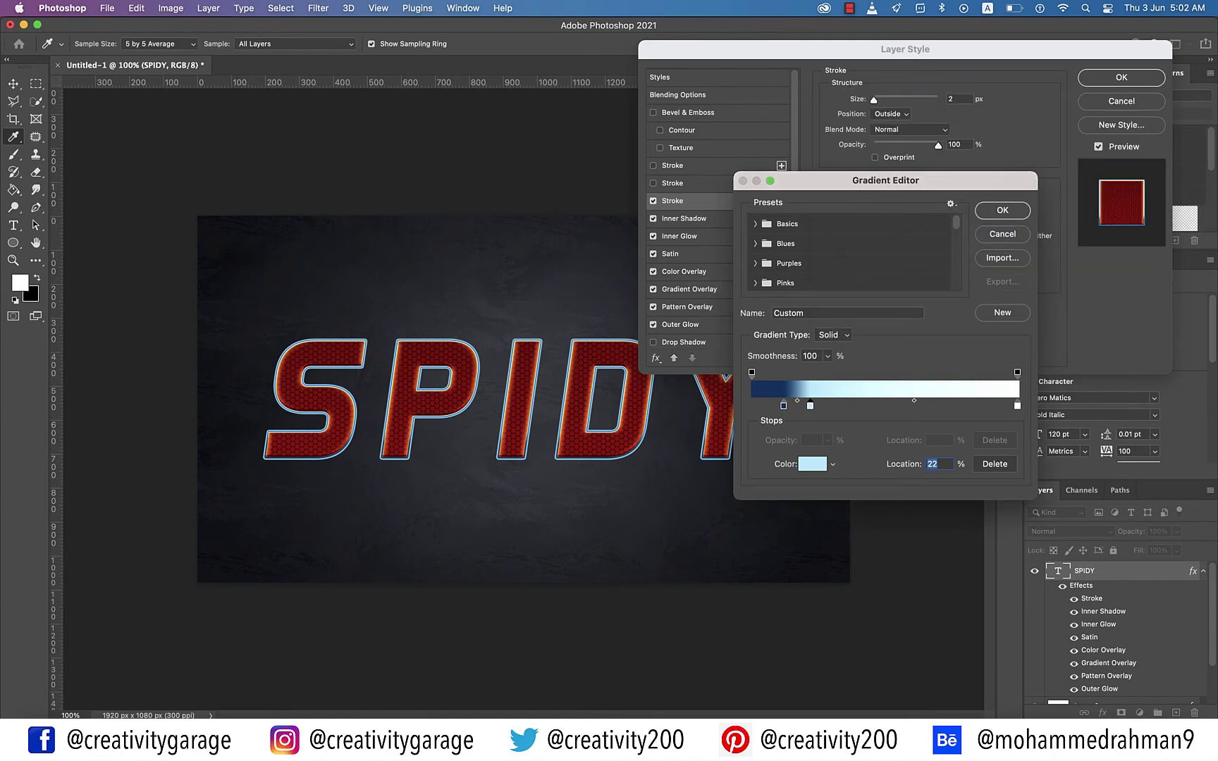
Add a color stop at 52% to the stroke gradient and color it #003669
click(869, 406)
text(52)
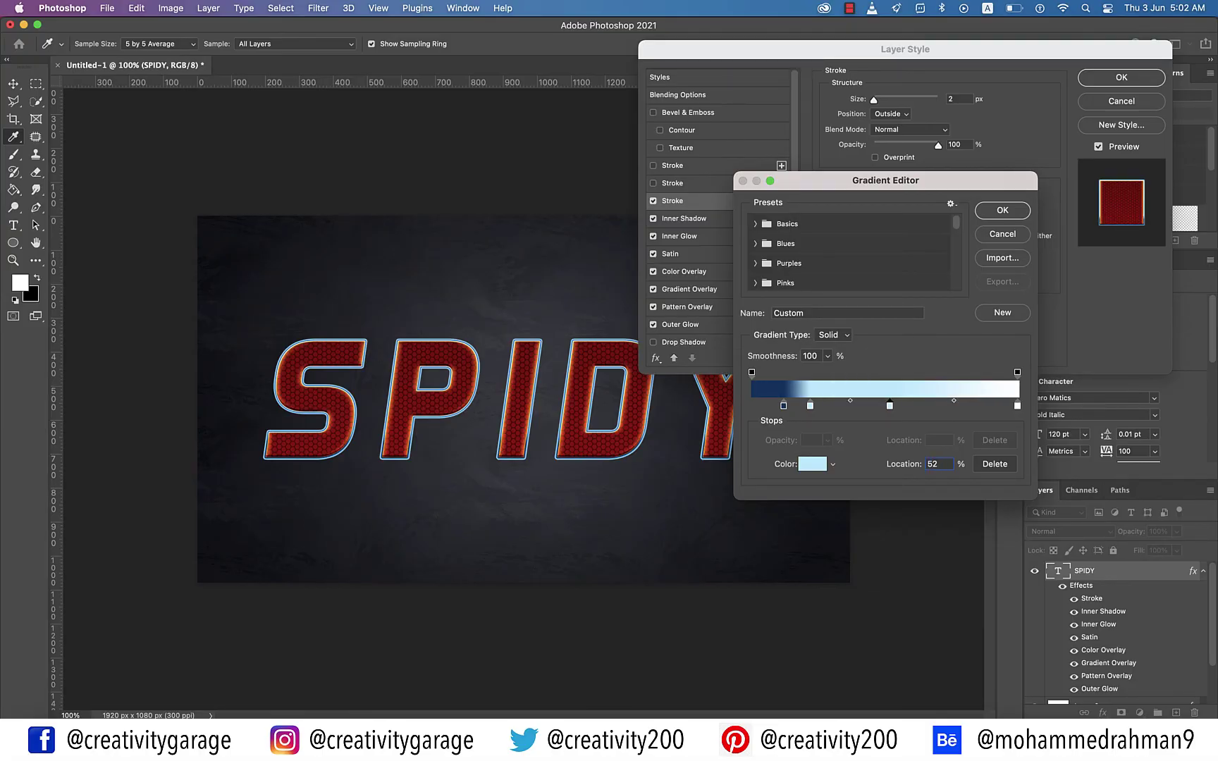
click(812, 464)
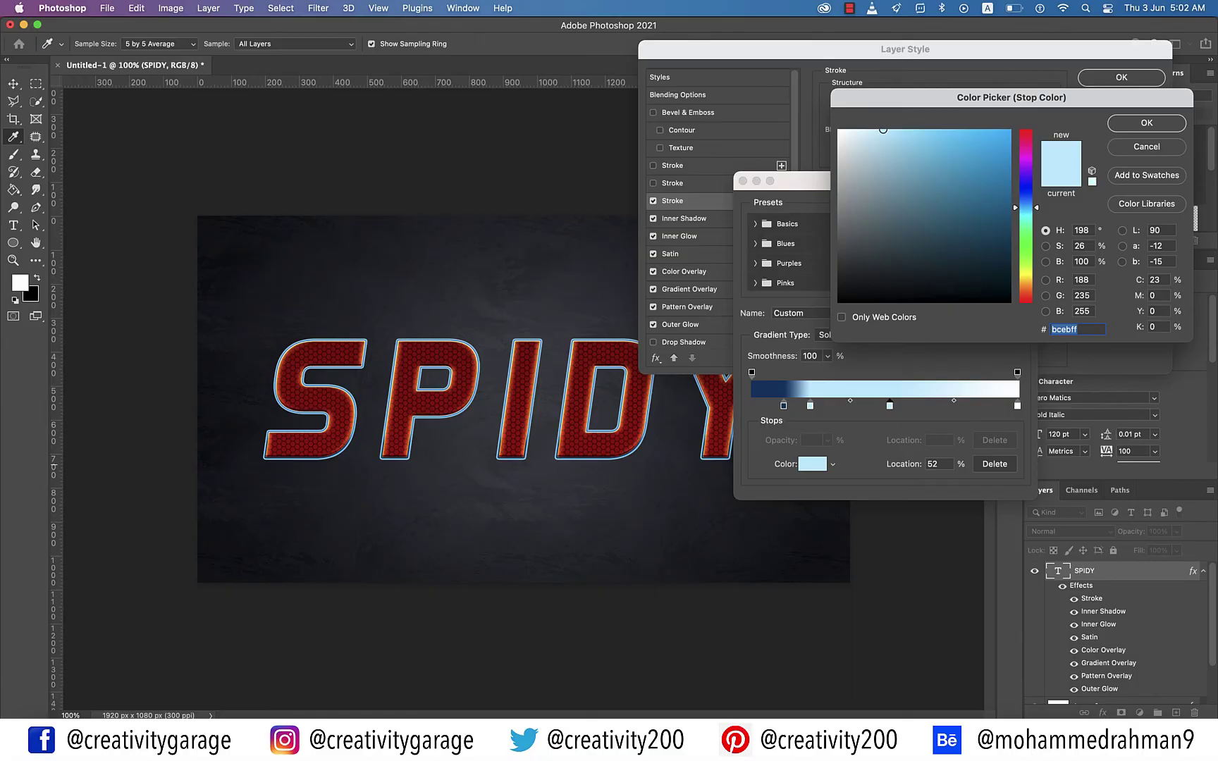
text(003)
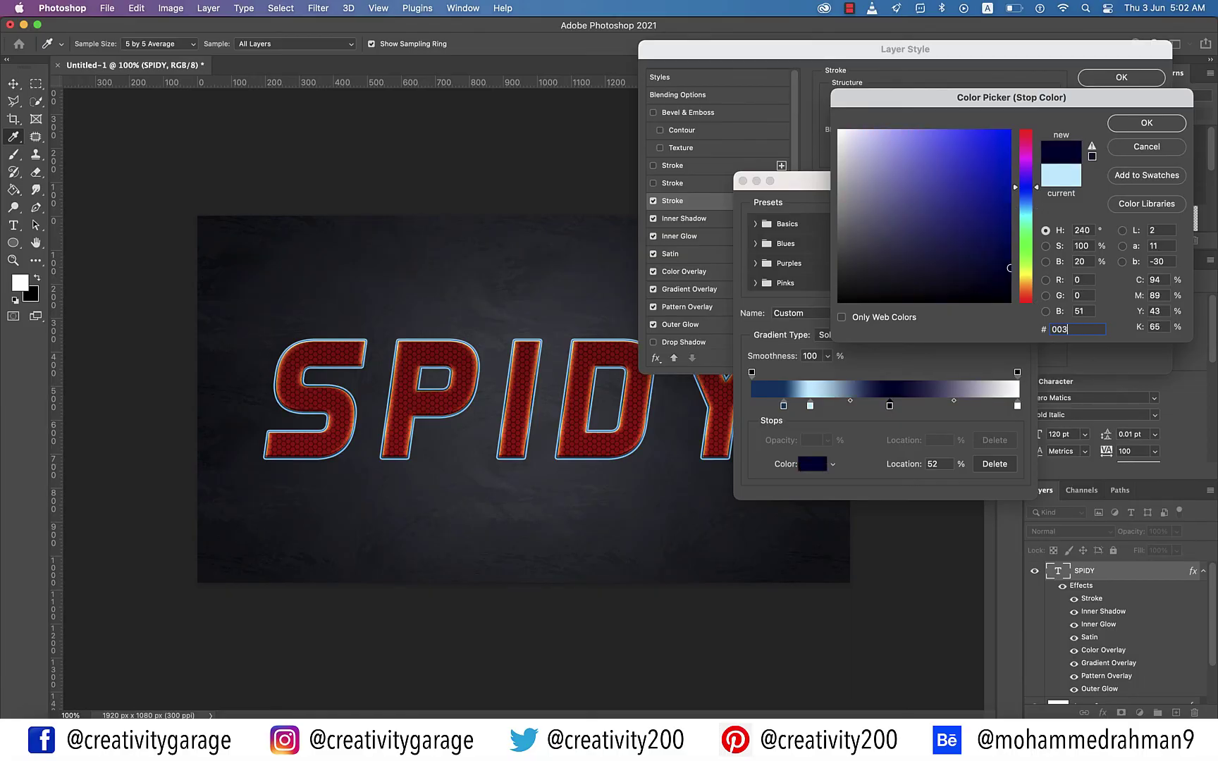
text(669)
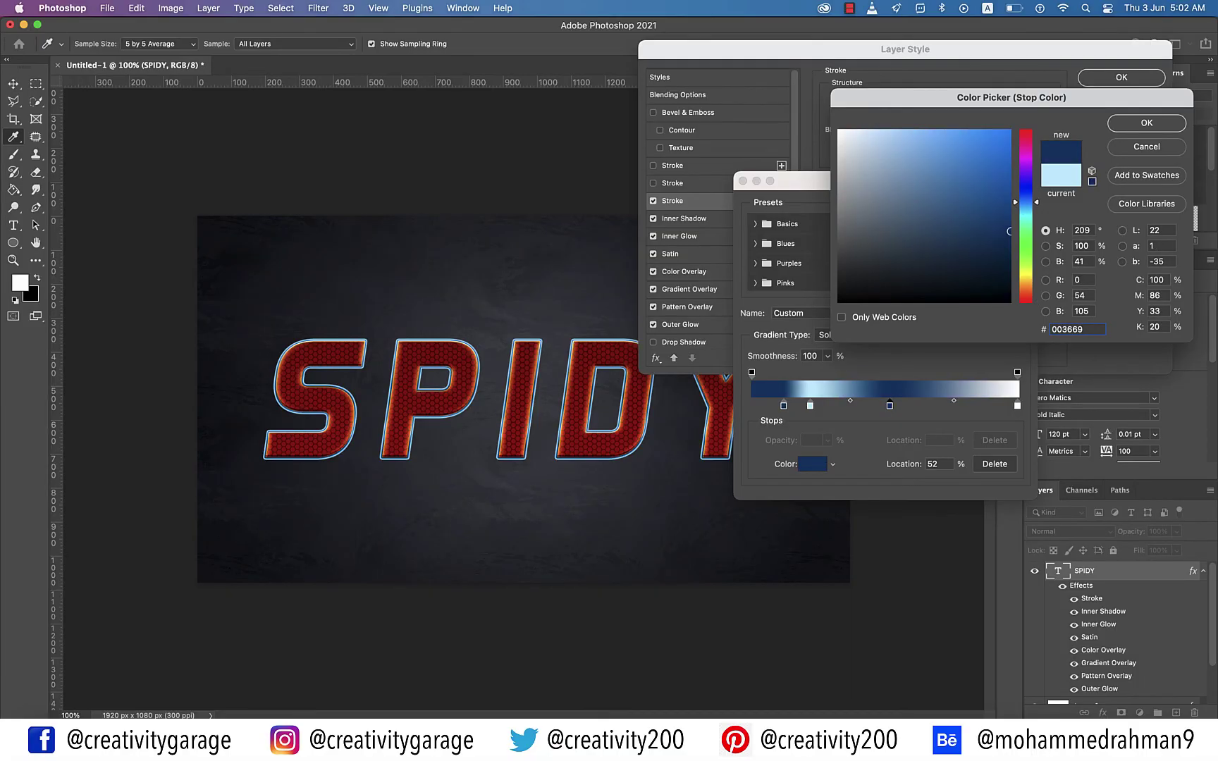
key(Return)
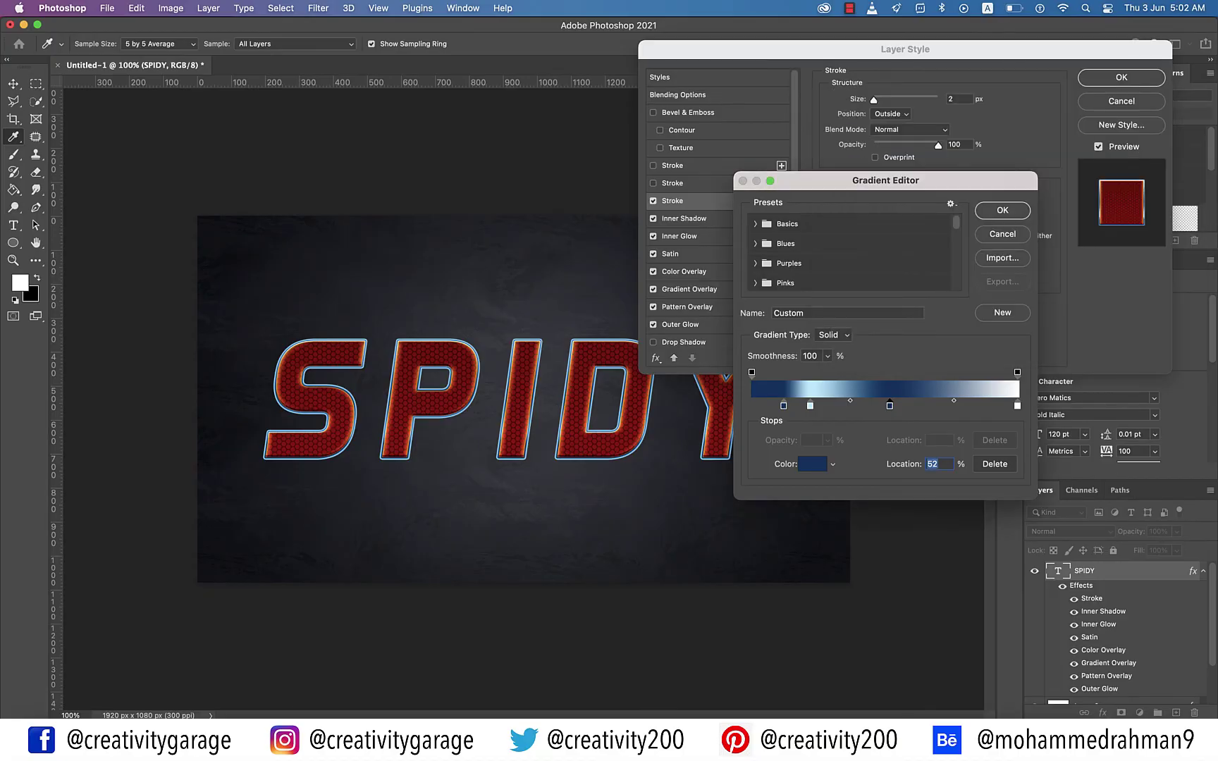
Add a color stop at 83% to the stroke gradient and color it #BCEBFF
text(72)
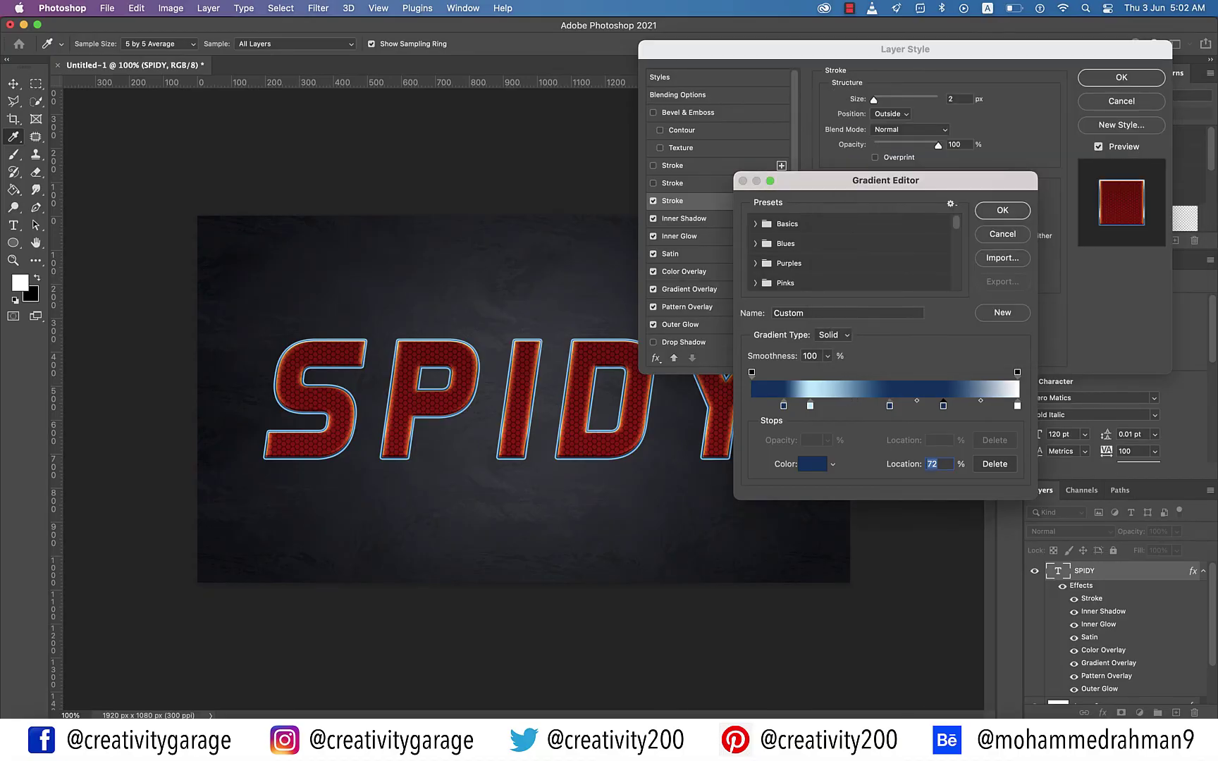
text(83)
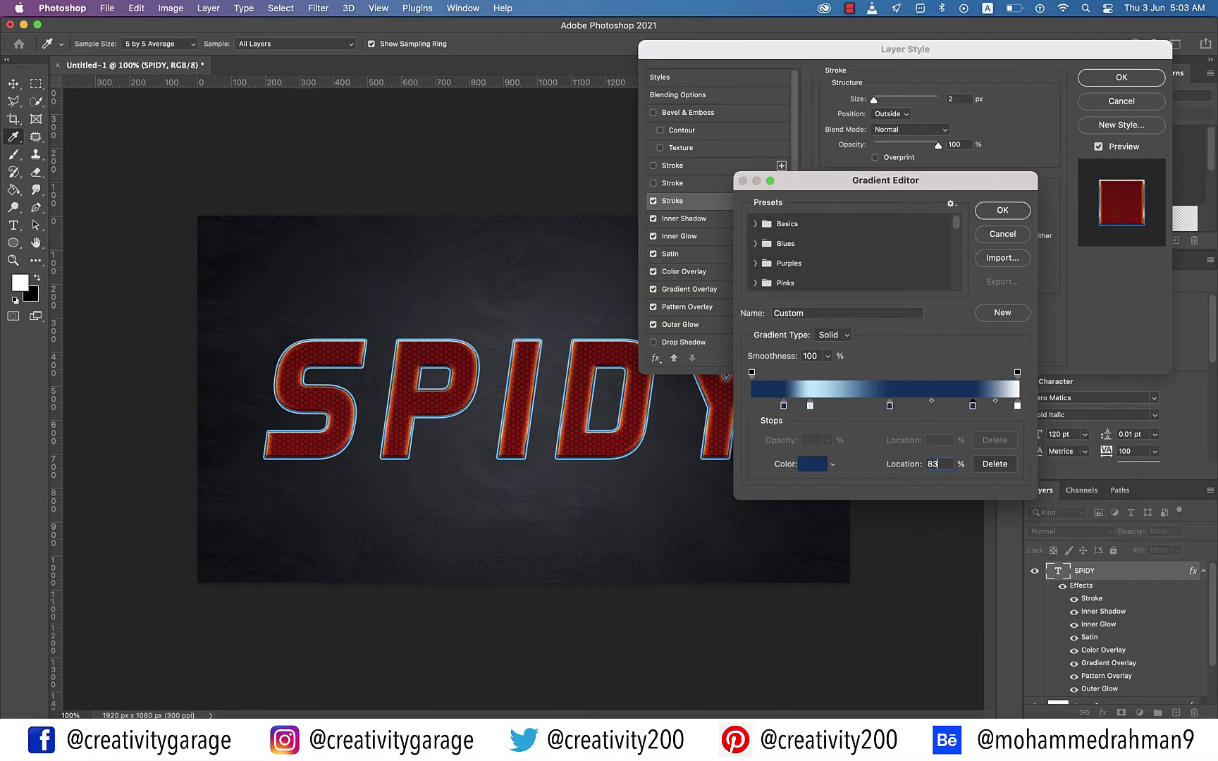
click(812, 464)
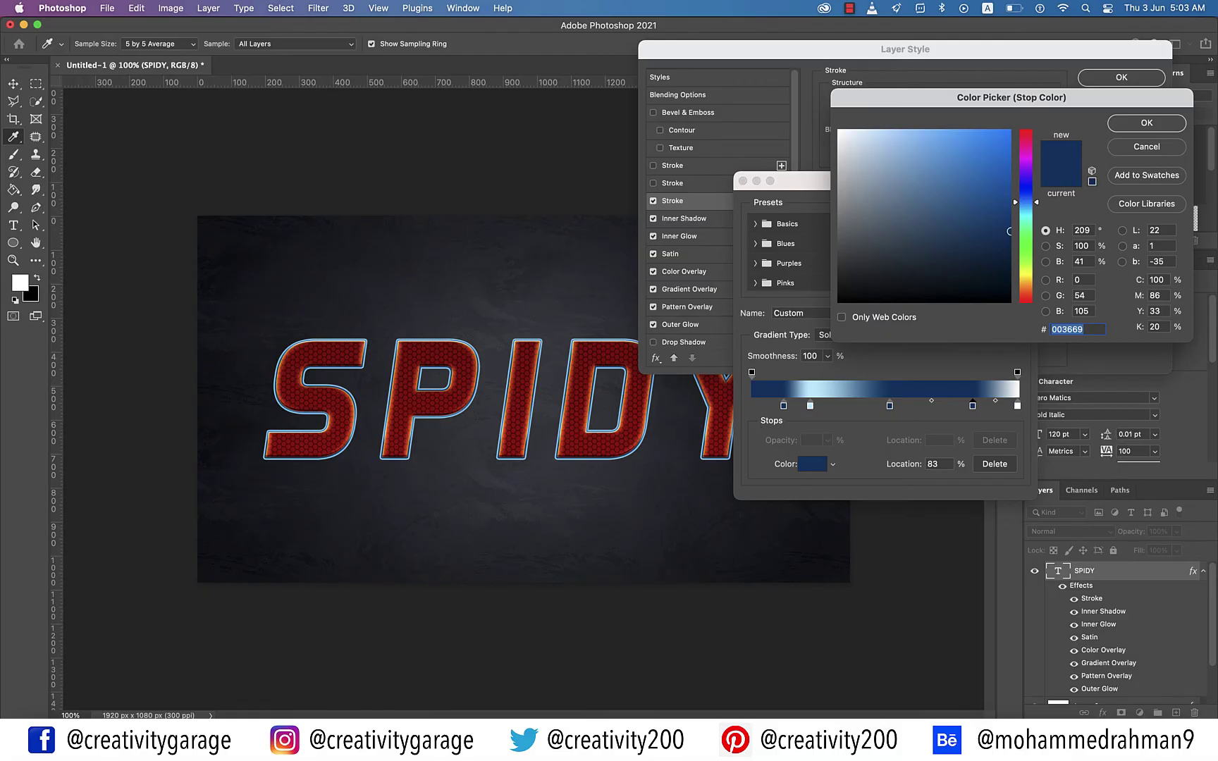
text(BCE)
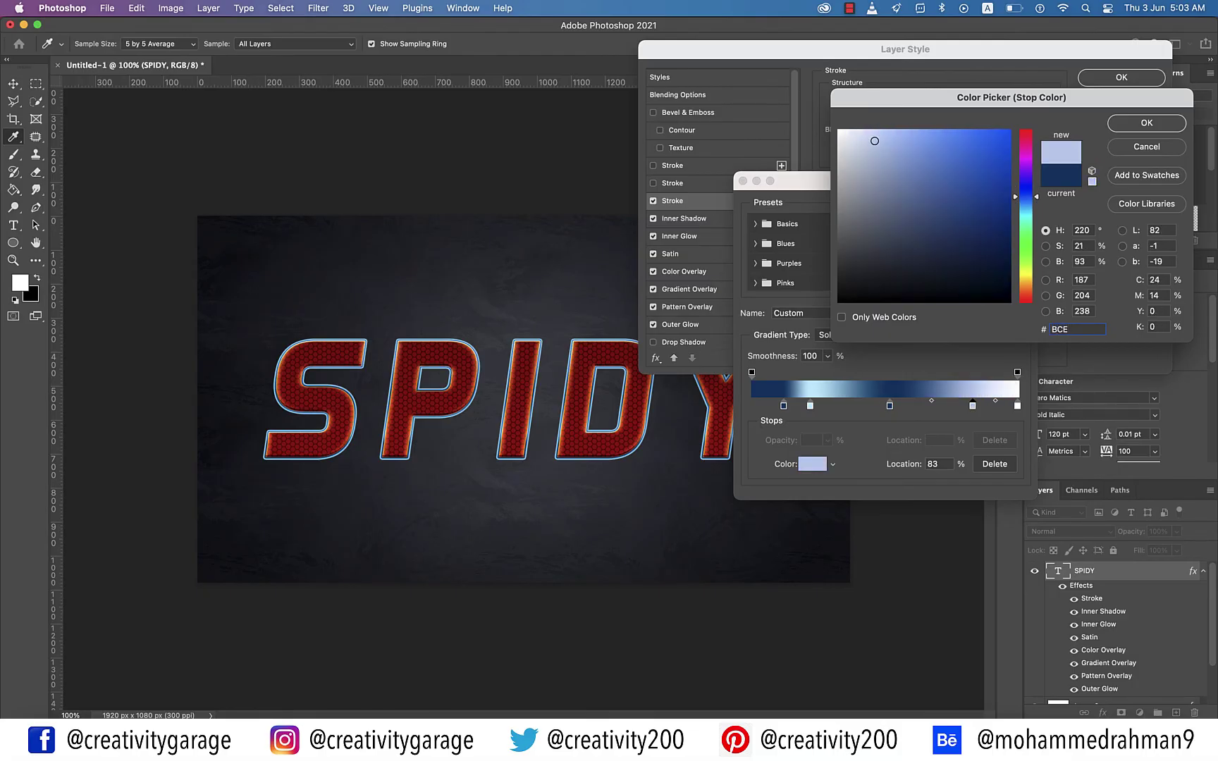
text(BFF)
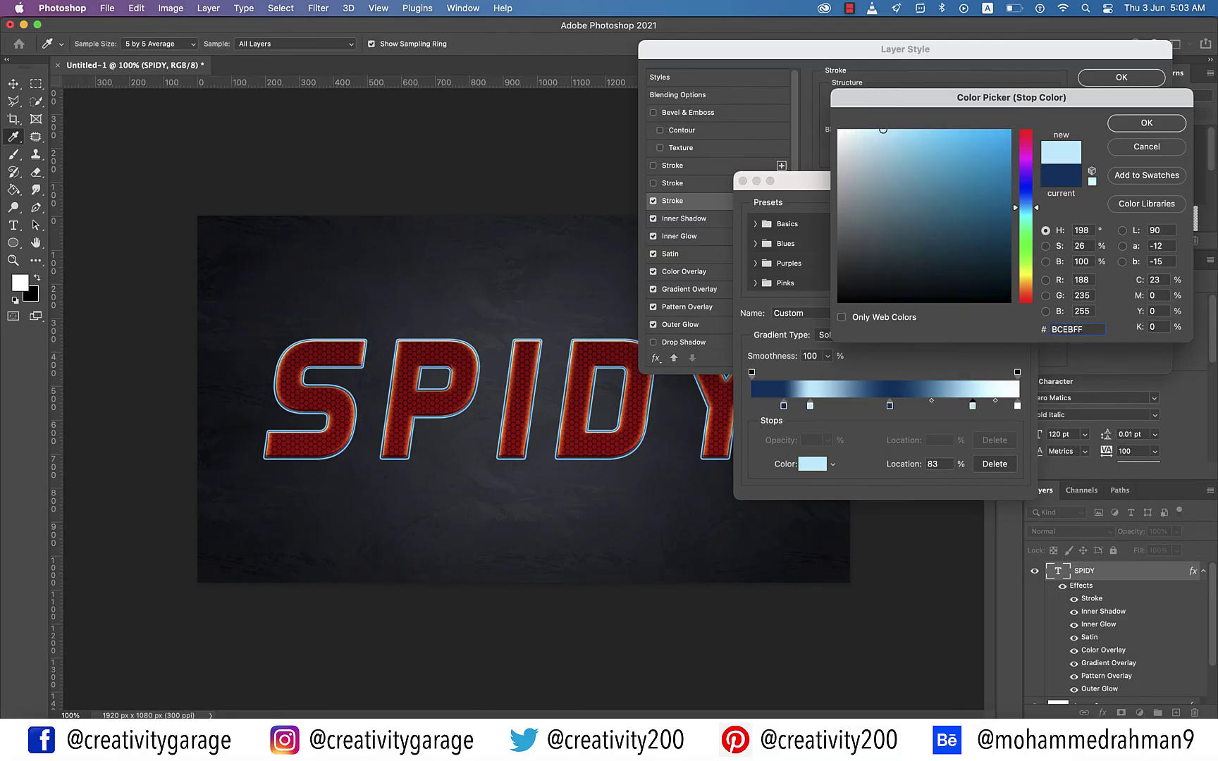
key(Return)
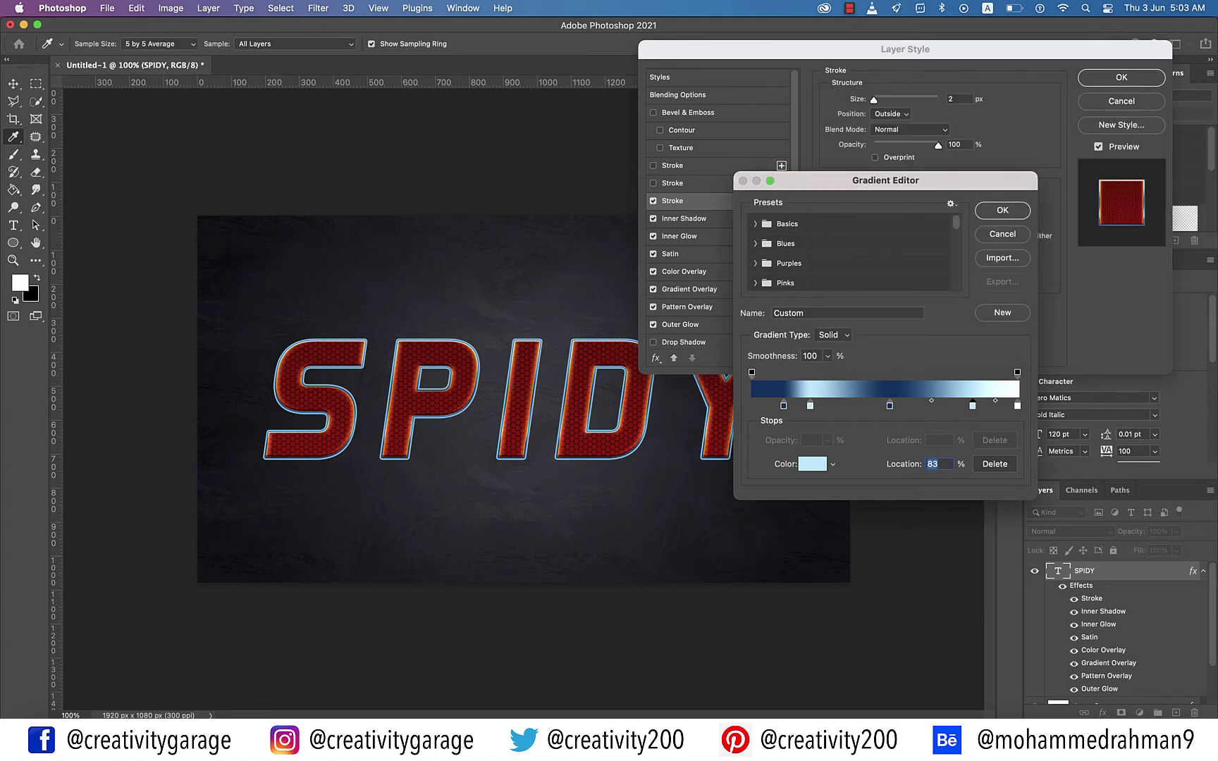
Move the white end stop to 96%, color it #003669, and apply the gradient to the stroke
click(1017, 405)
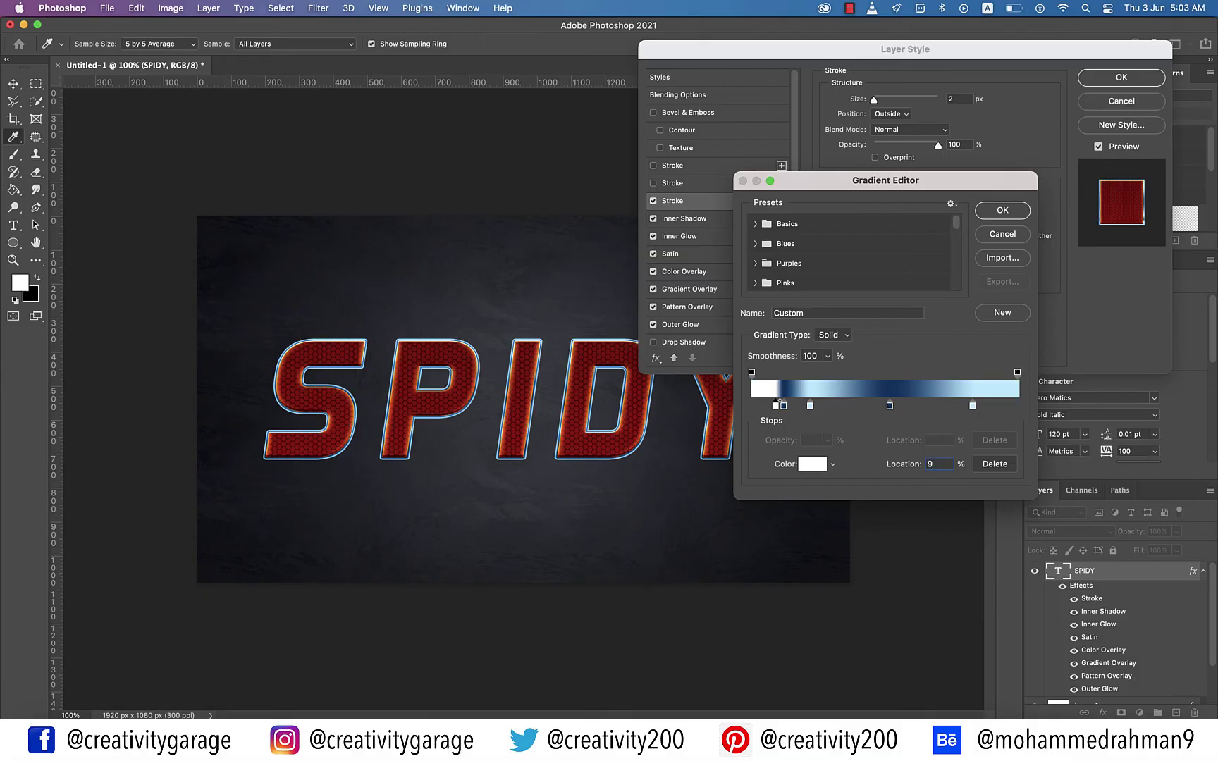
text(96)
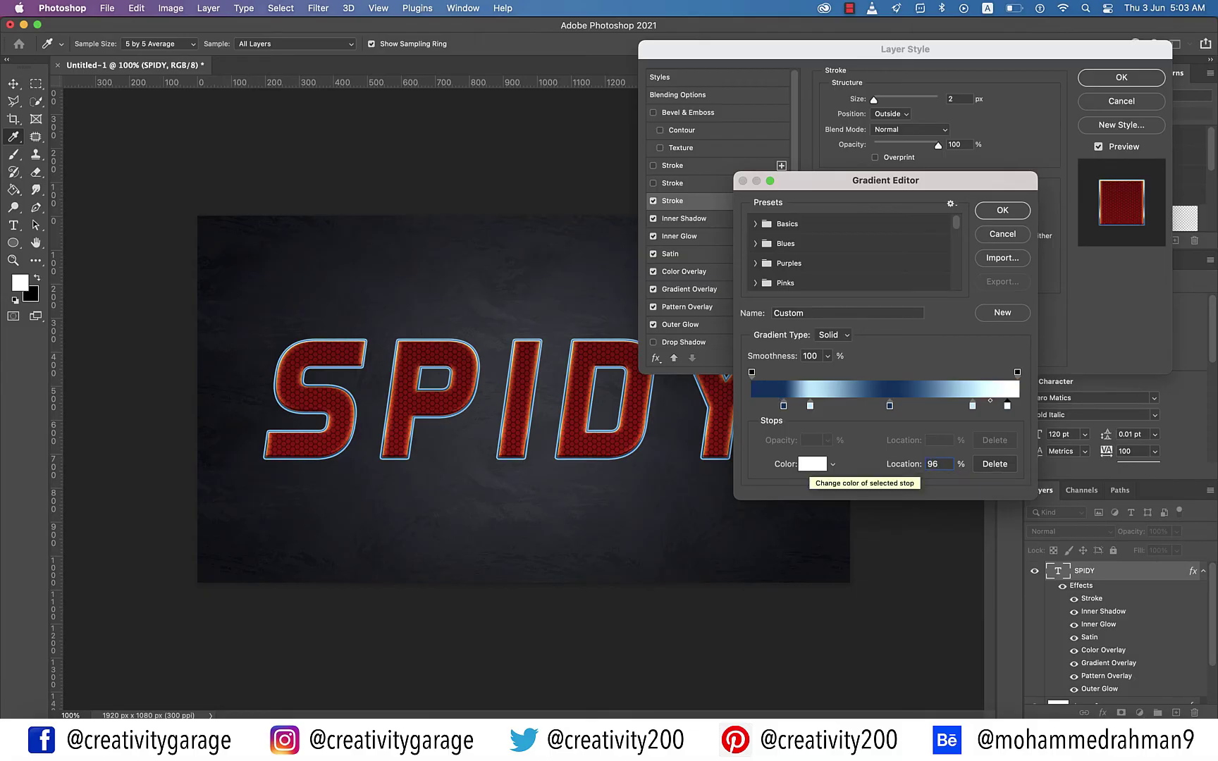
click(812, 464)
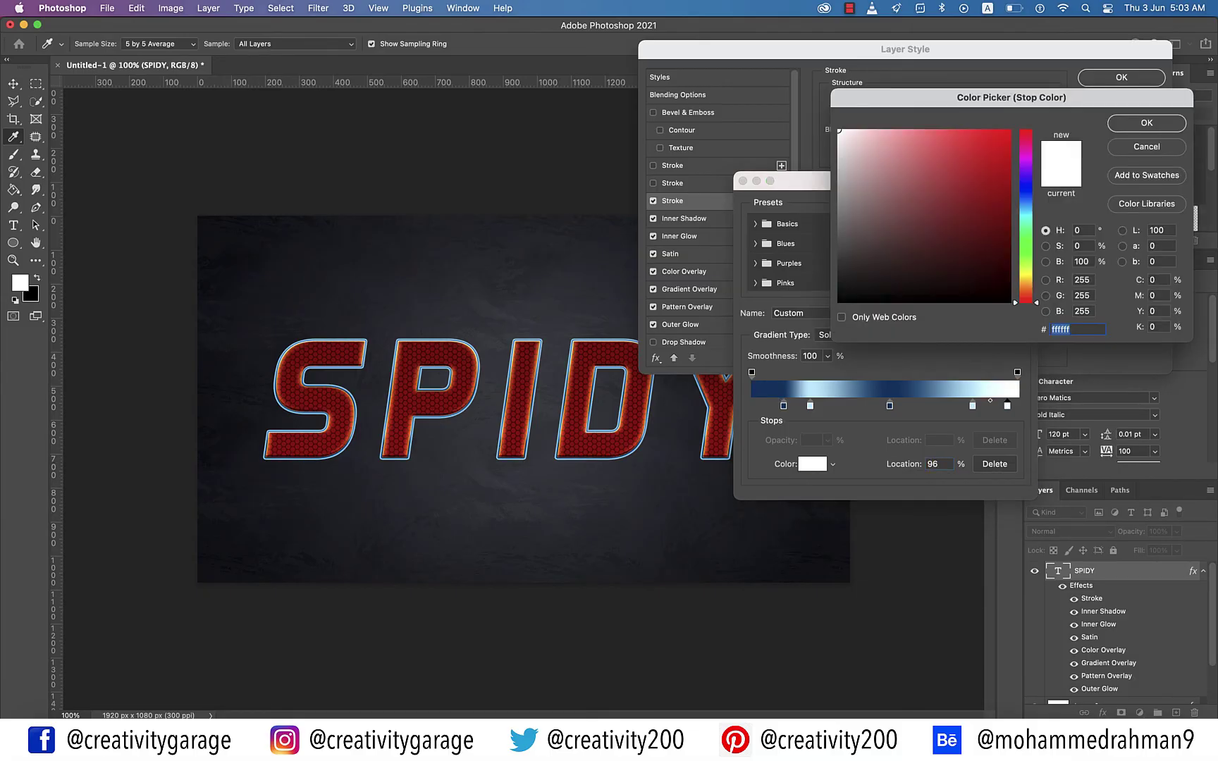
text(00)
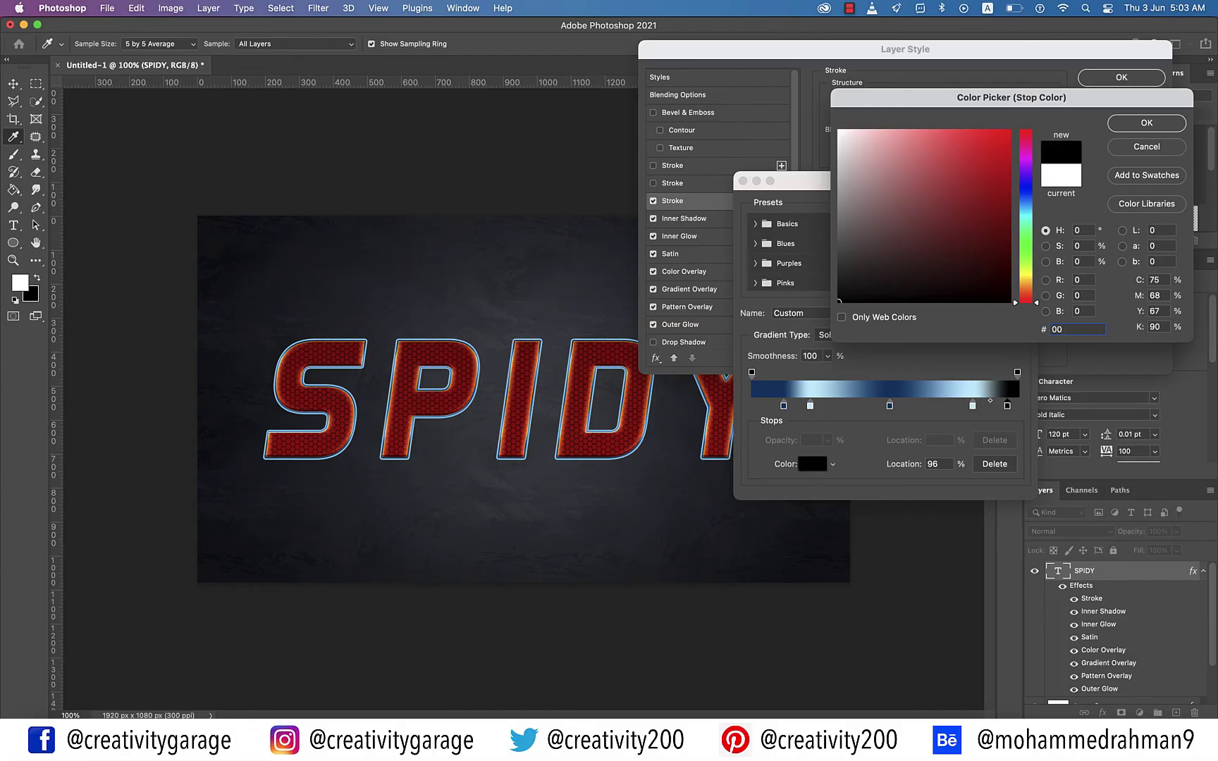
text(3669)
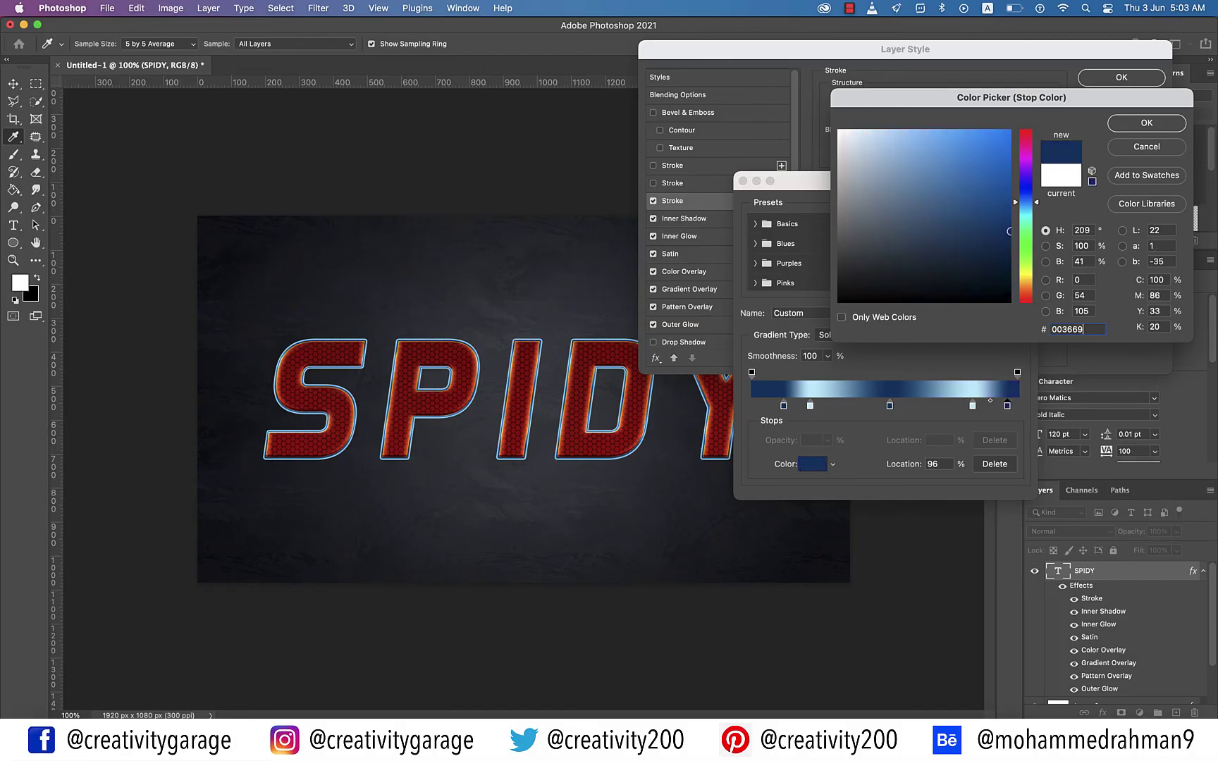
key(Return)
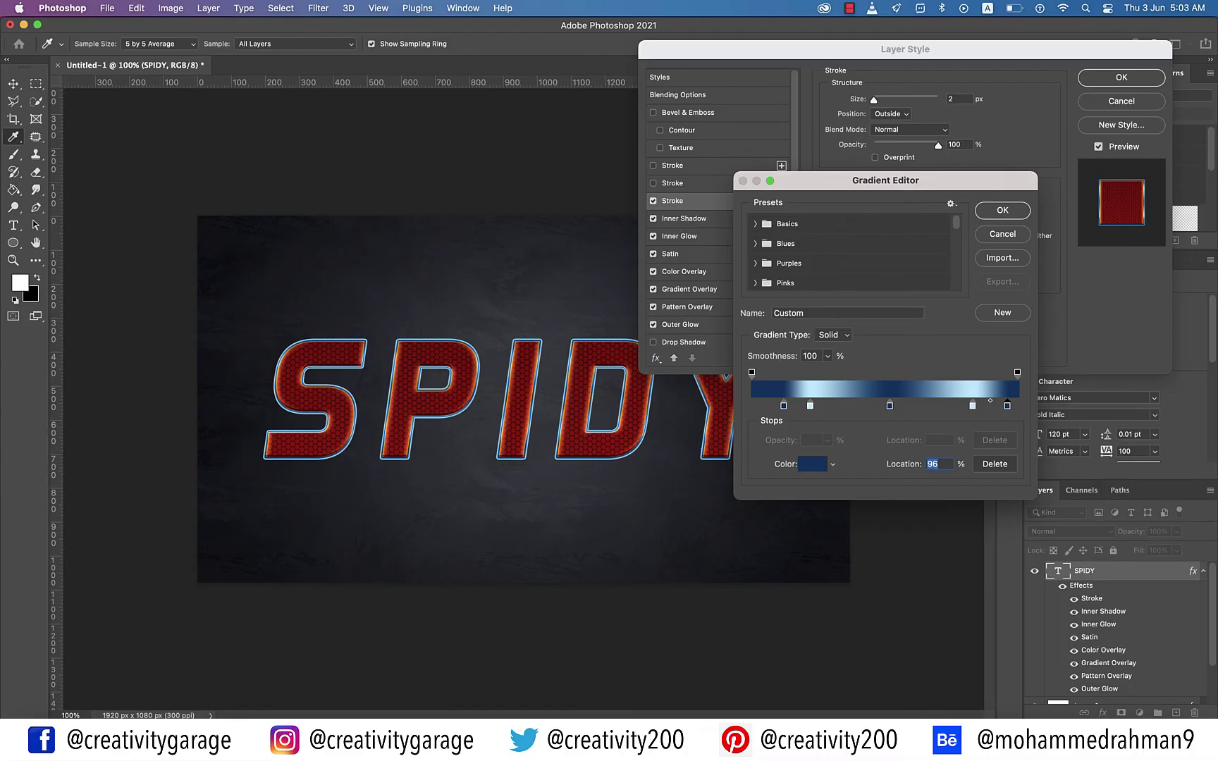
key(Return)
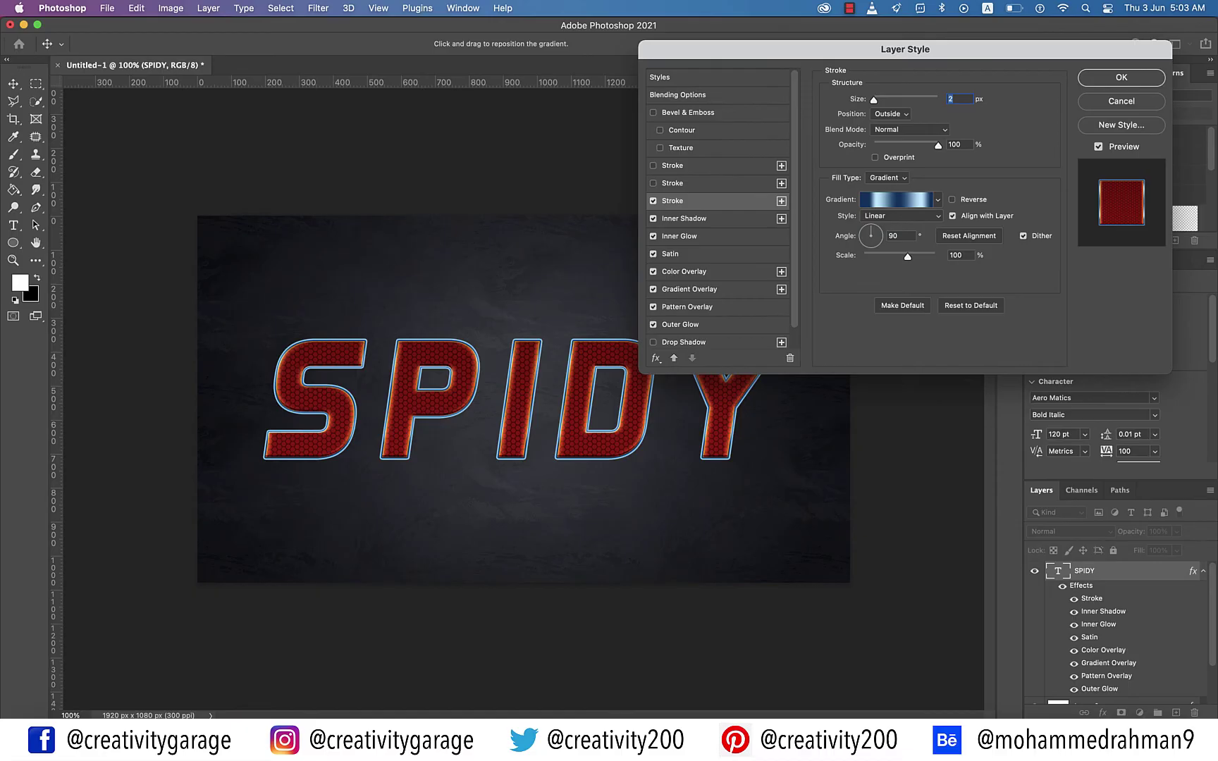
Add Bevel & Emboss to the SPIDY text with 100% depth, 18 px size and 0 px soften
click(687, 112)
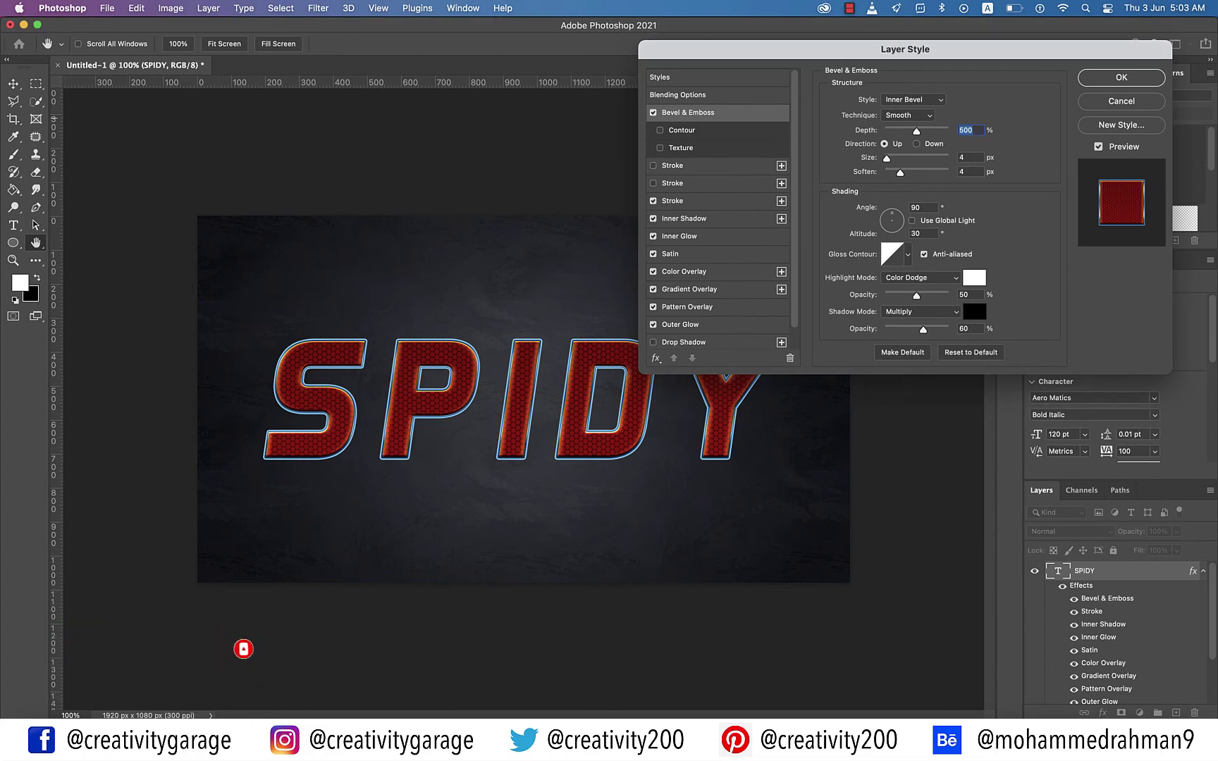
text(100)
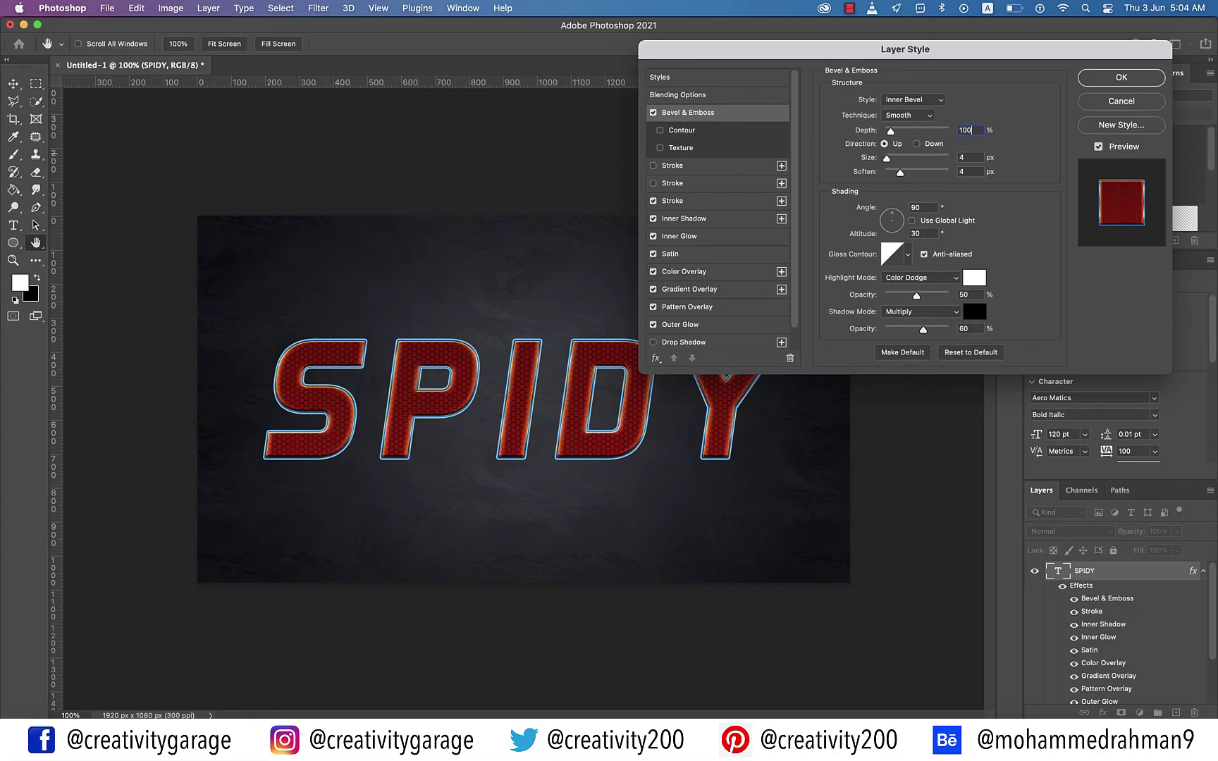
key(Tab)
text(18)
key(Tab)
text(0)
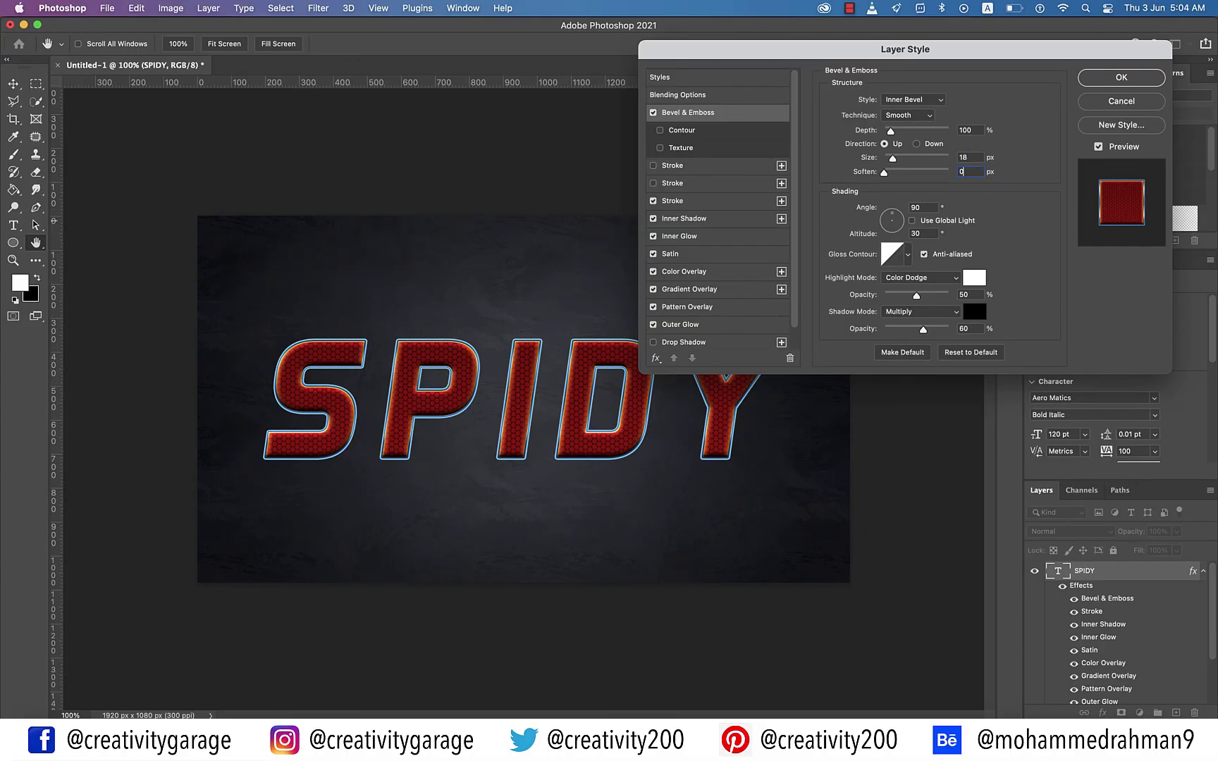
Set the bevel's shading angle to 110° and its highlight mode to Linear Dodge (Add)
key(Tab)
text(110)
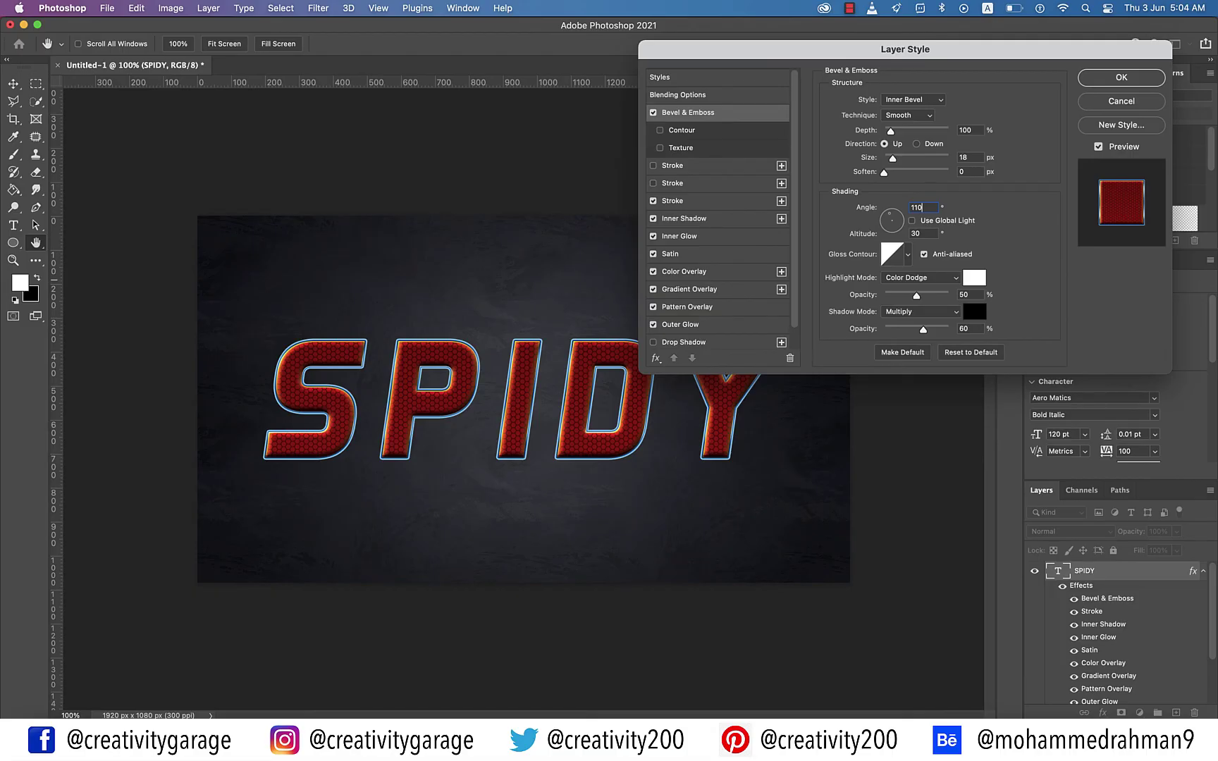
click(920, 277)
click(920, 291)
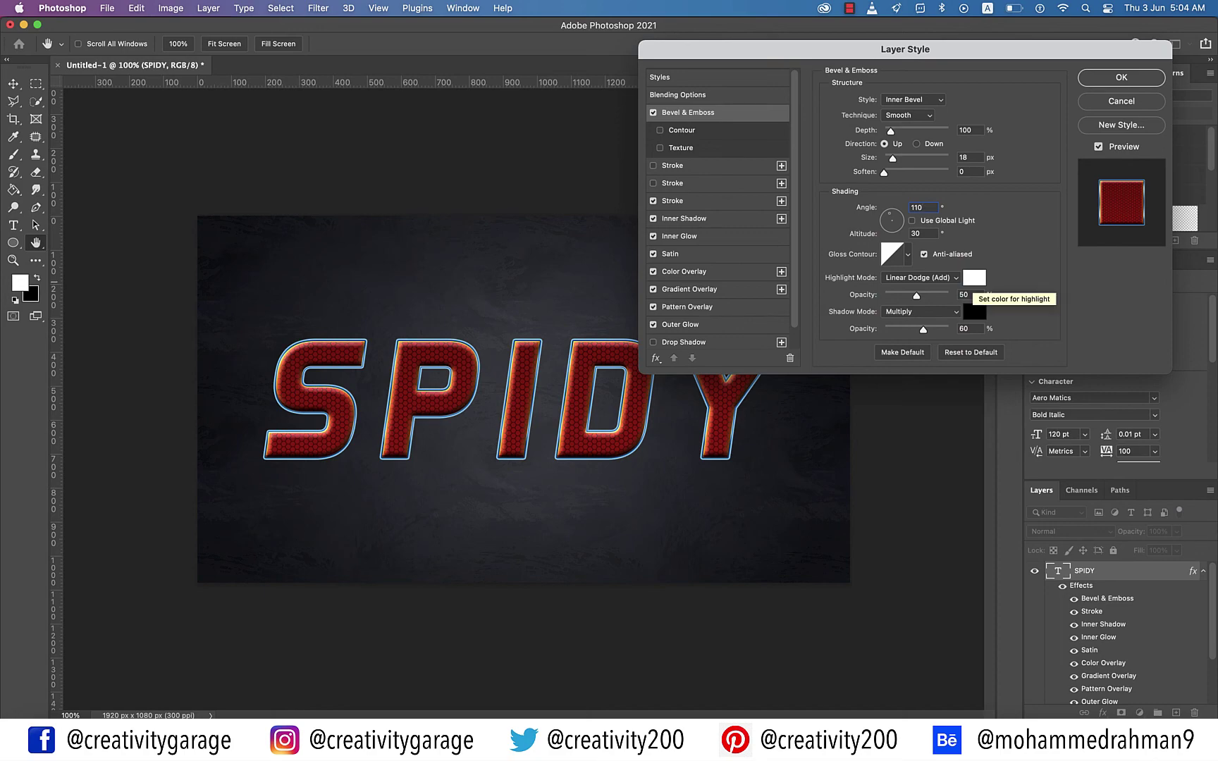
Set the bevel's highlight color to #FFC000 and its highlight opacity to 26%
click(974, 279)
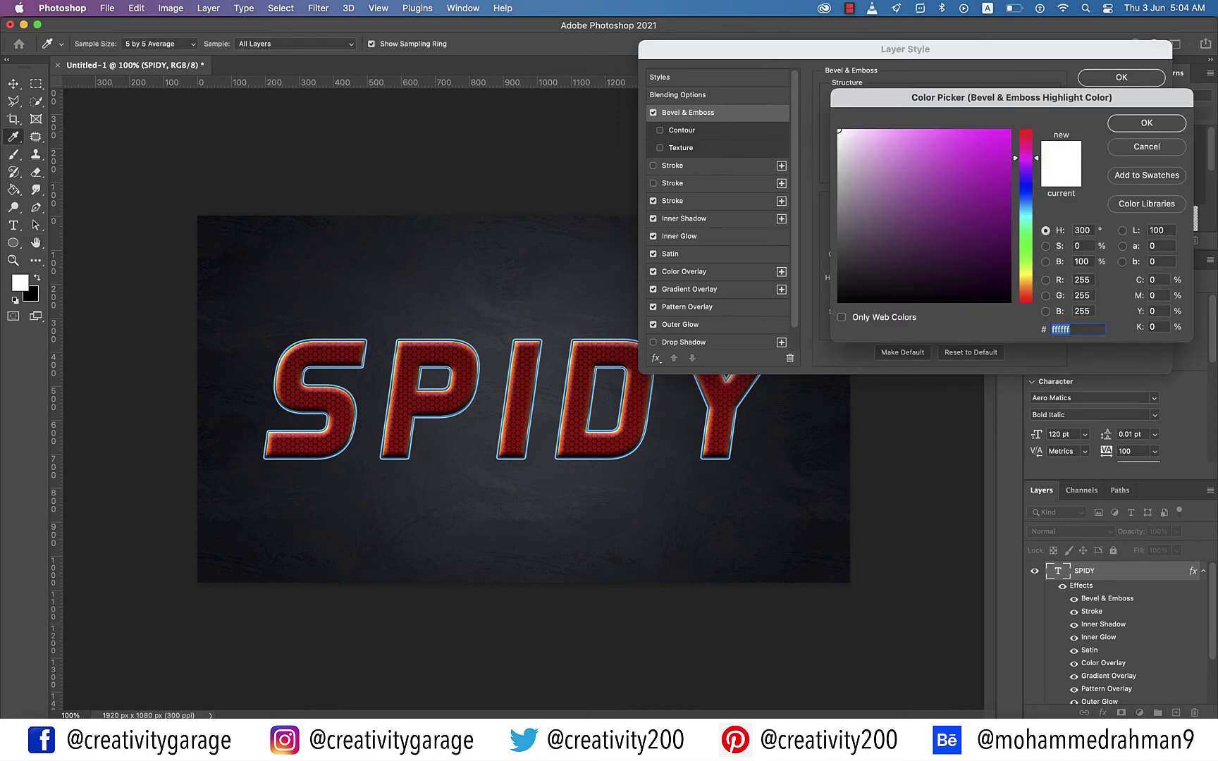
text(FFC)
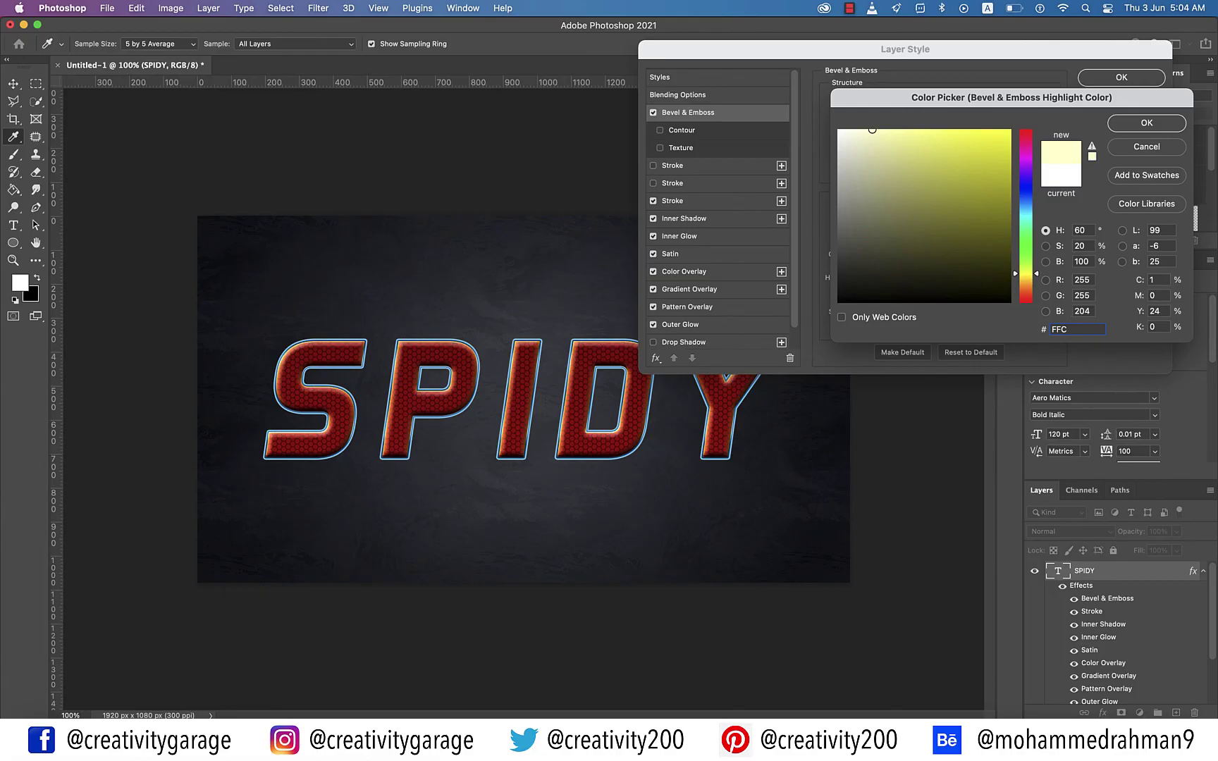
text(000)
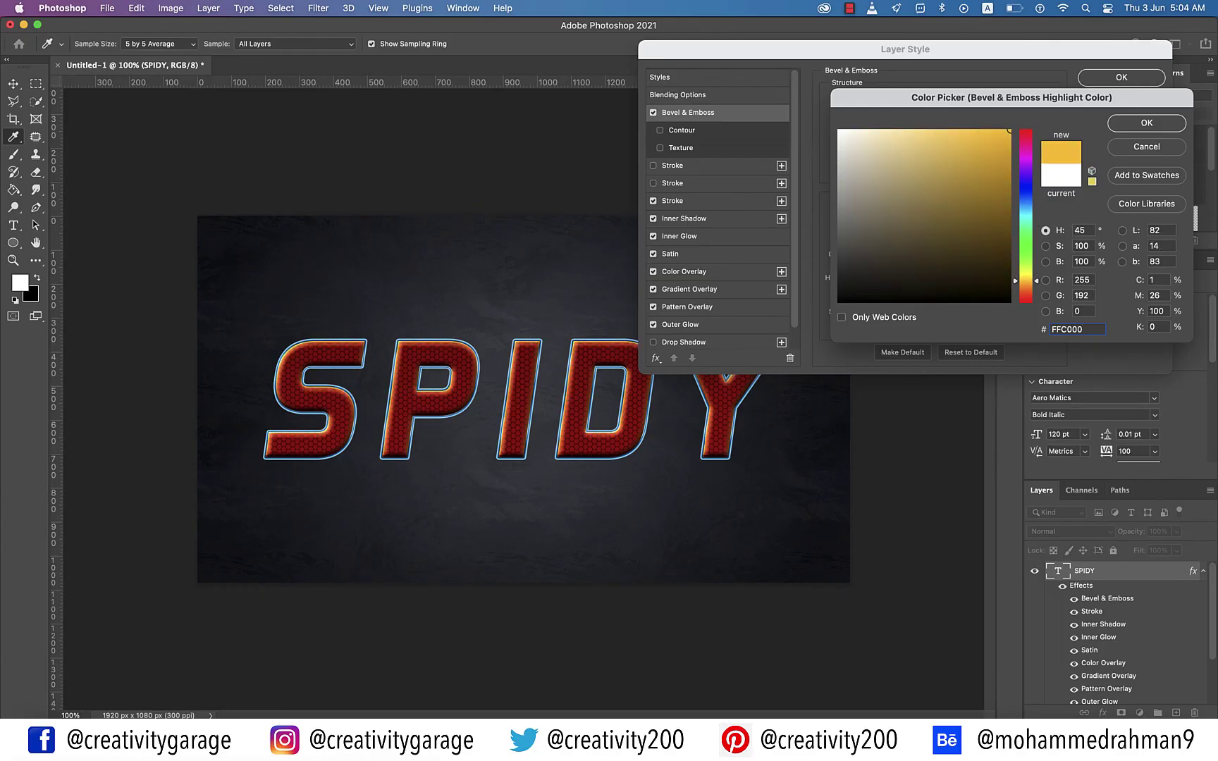
key(Return)
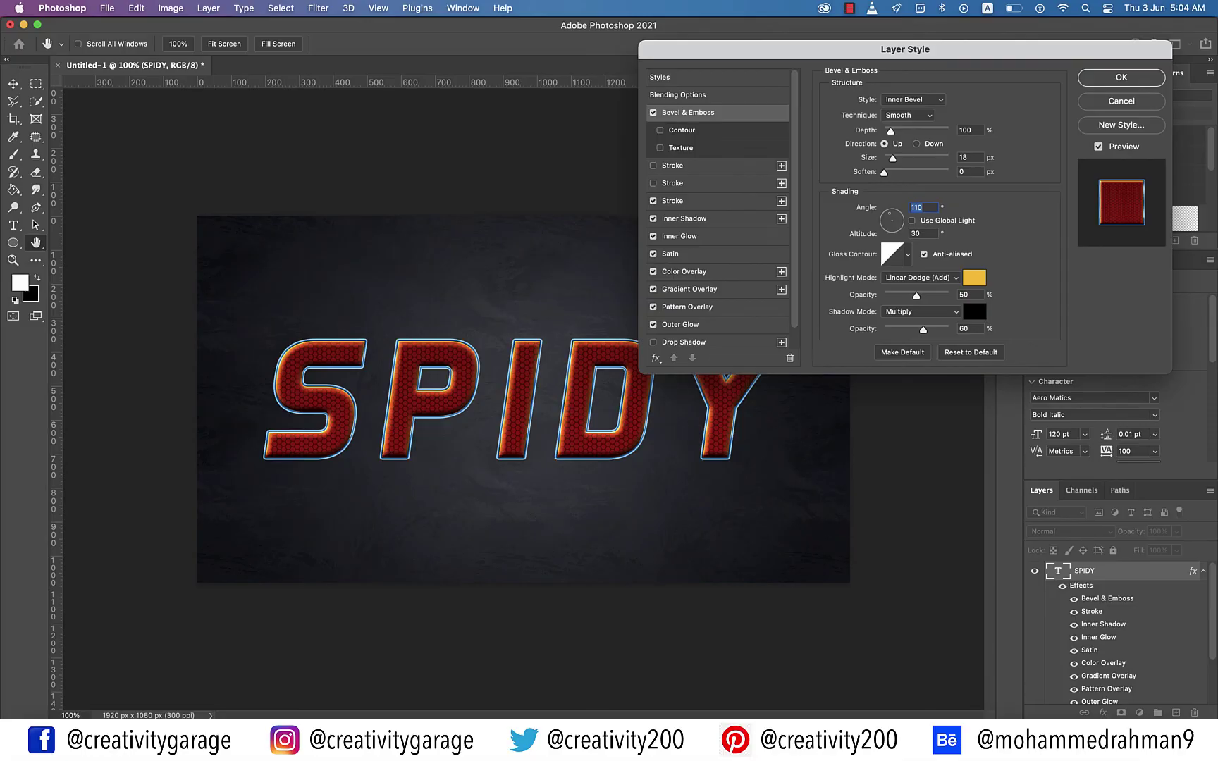
key(Tab)
key(Tab)
text(26)
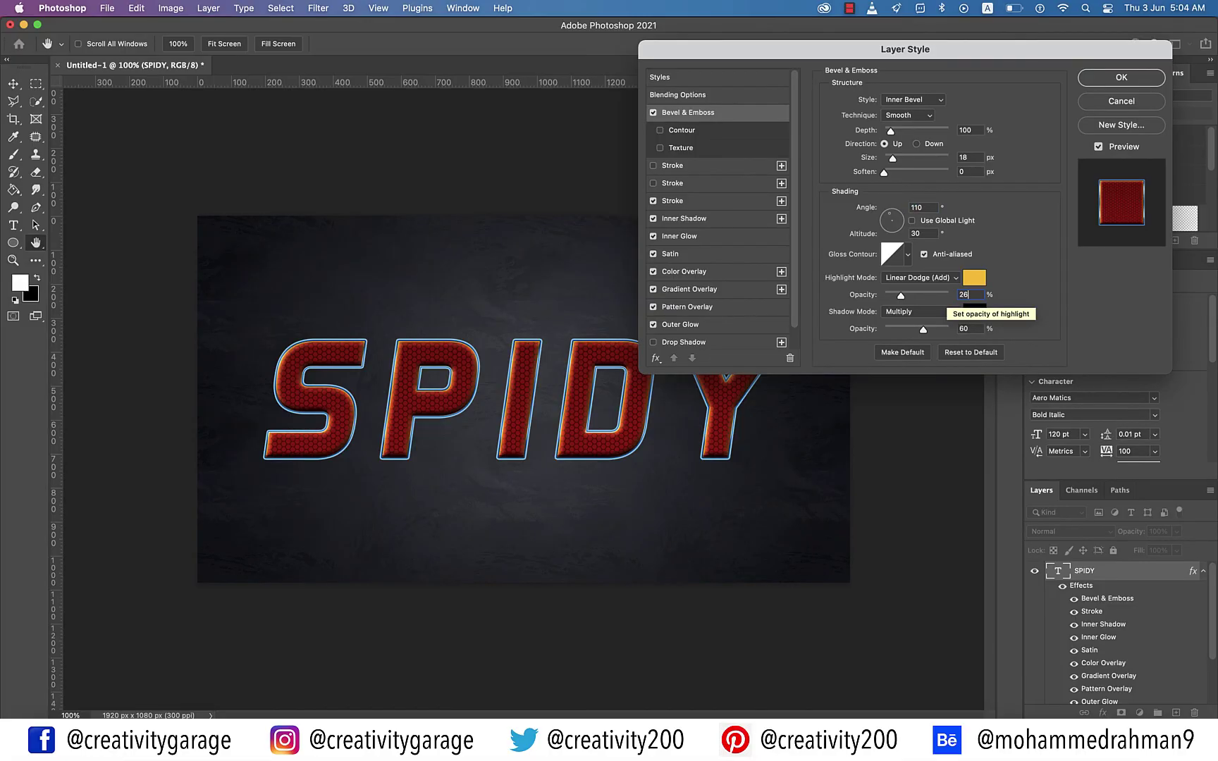
Set the bevel's shadow mode to Linear Burn with a dark navy blue color and 20% opacity
click(917, 311)
click(917, 338)
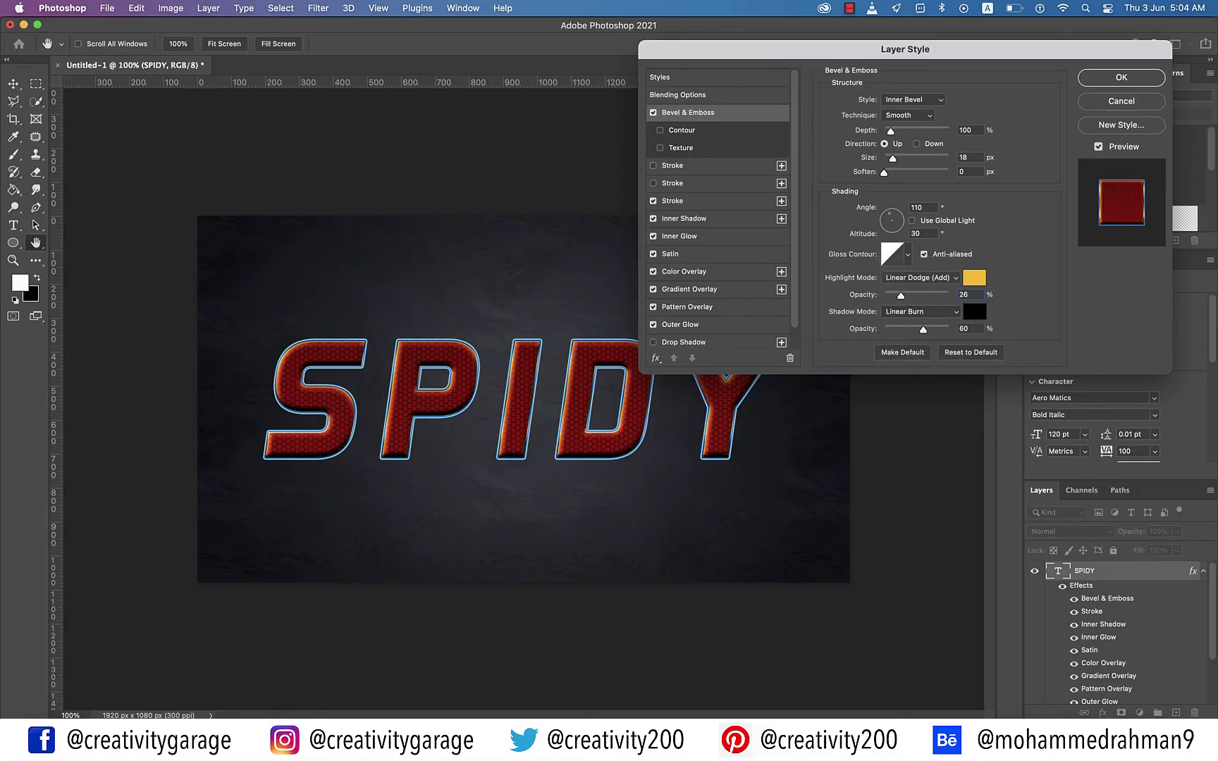
click(974, 311)
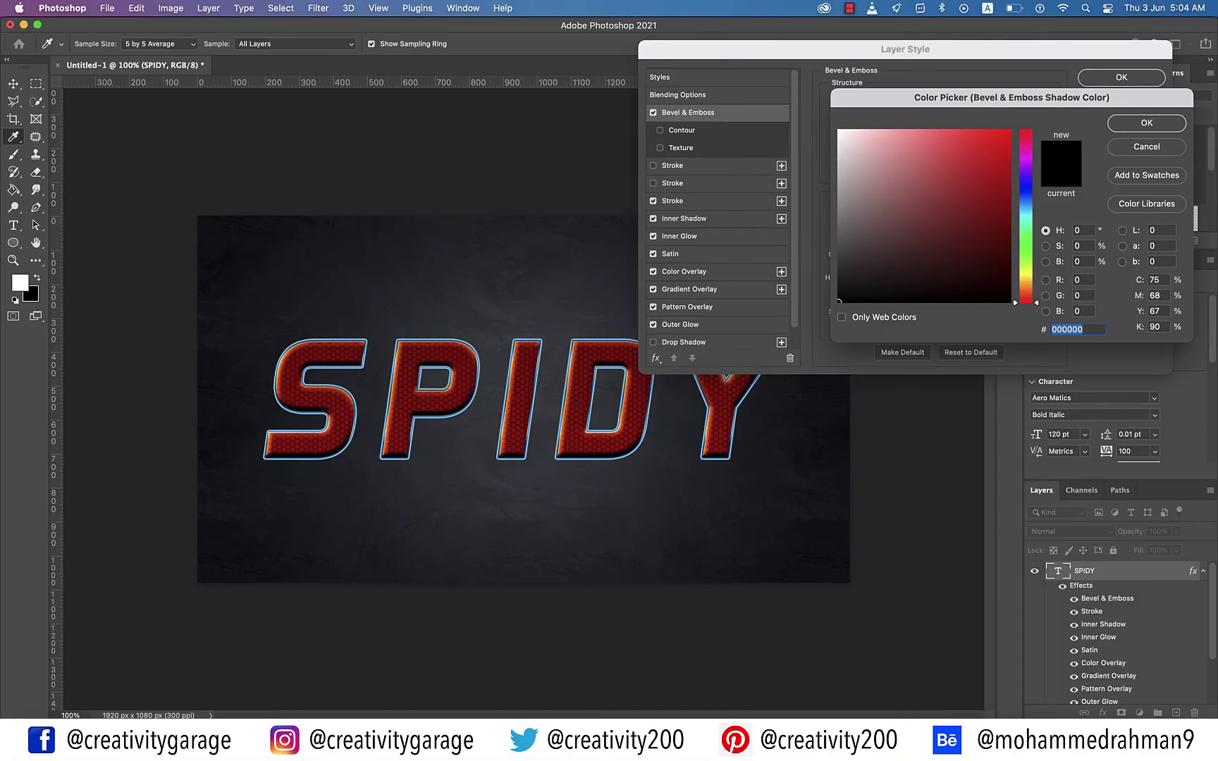
text(0A2)
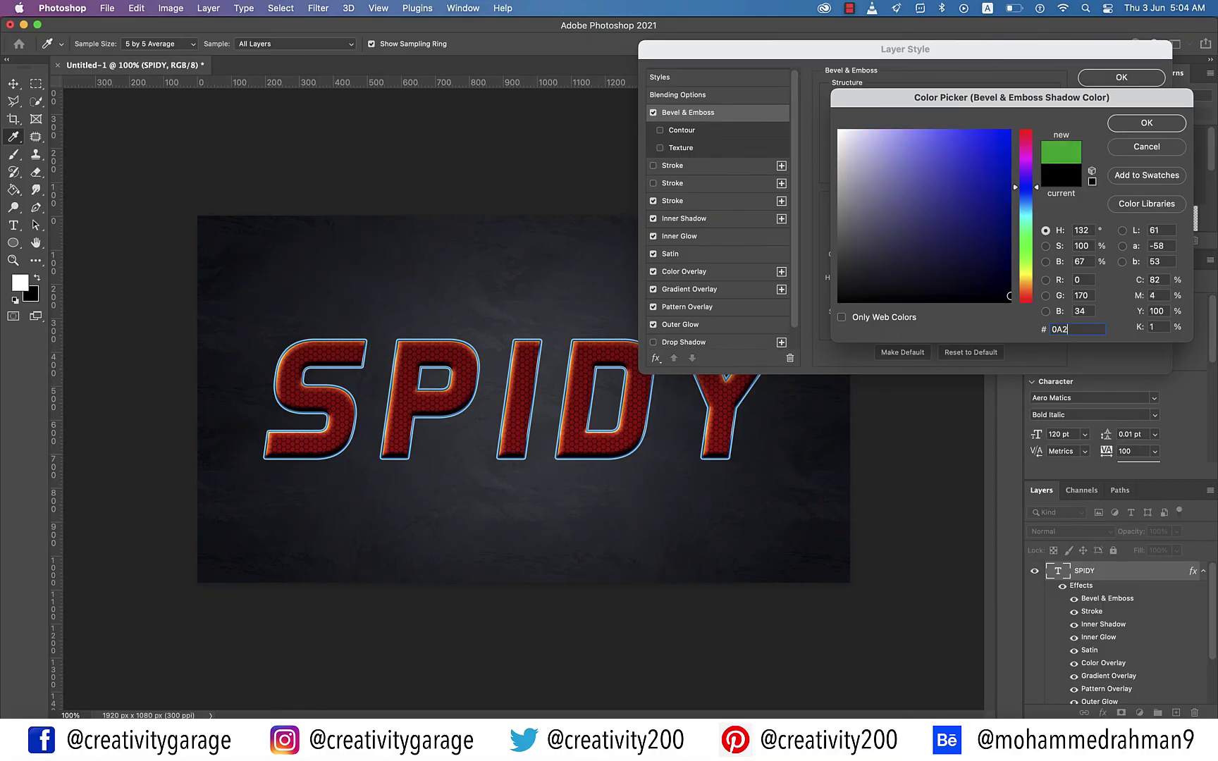
text(A3F)
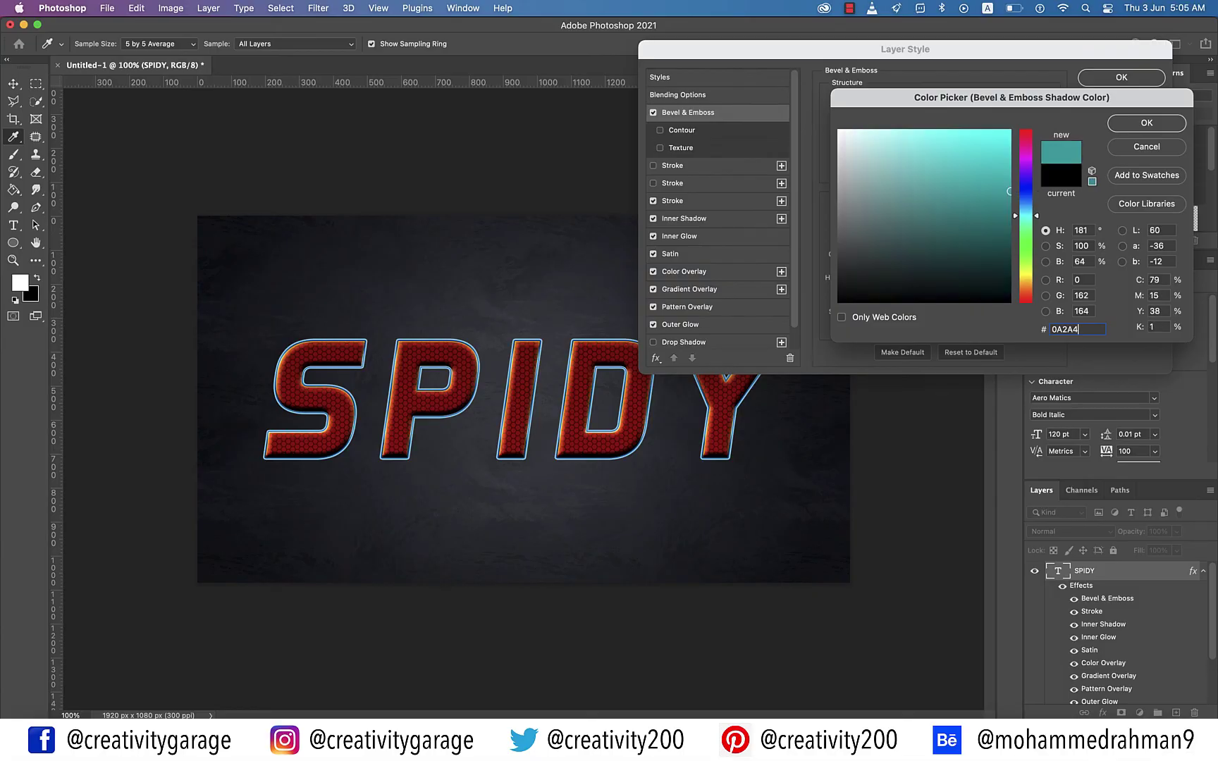
key(Return)
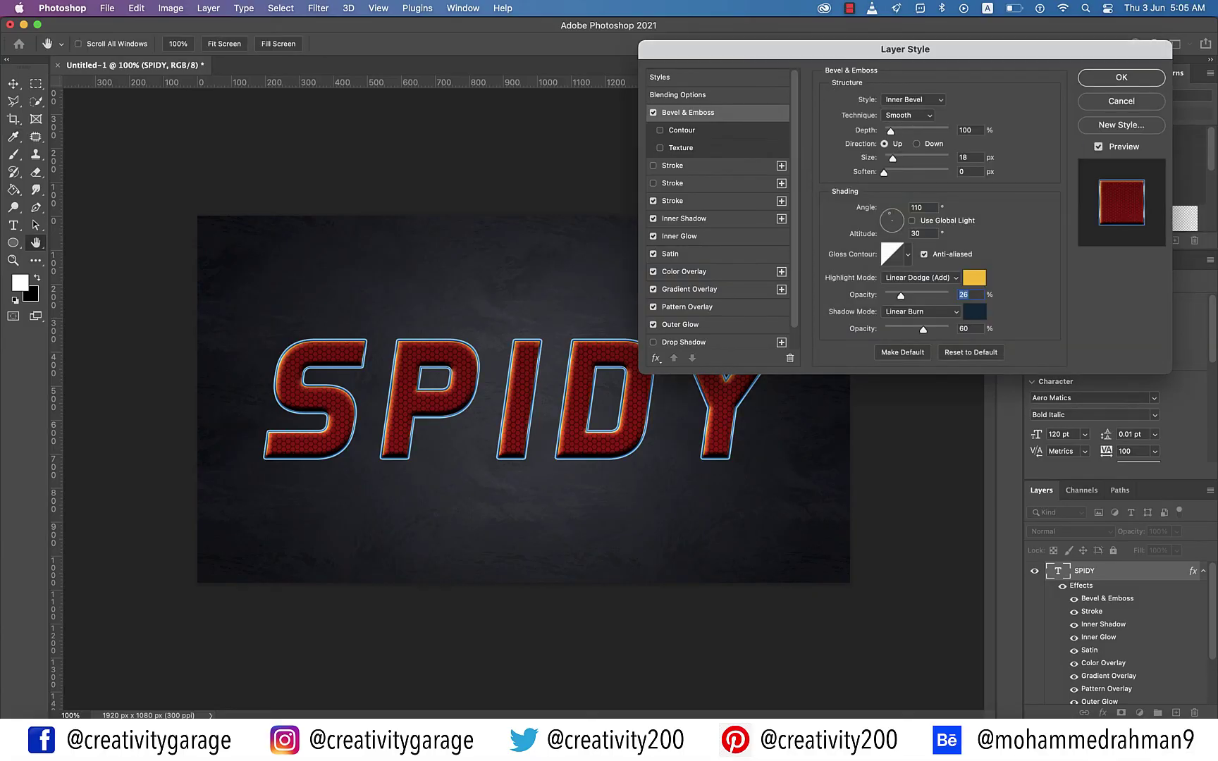
key(Tab)
text(20)
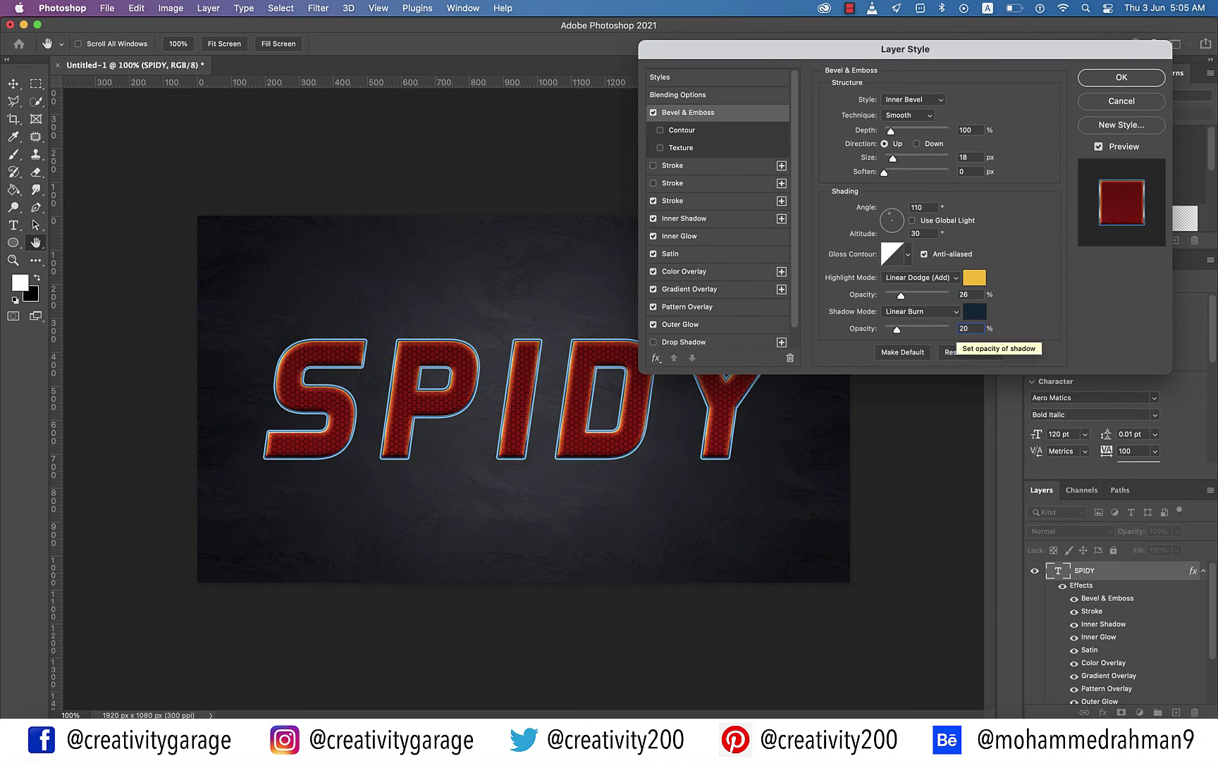
Add a Texture to the bevel using the spidy pattern at 25% scale and 120% depth
click(681, 147)
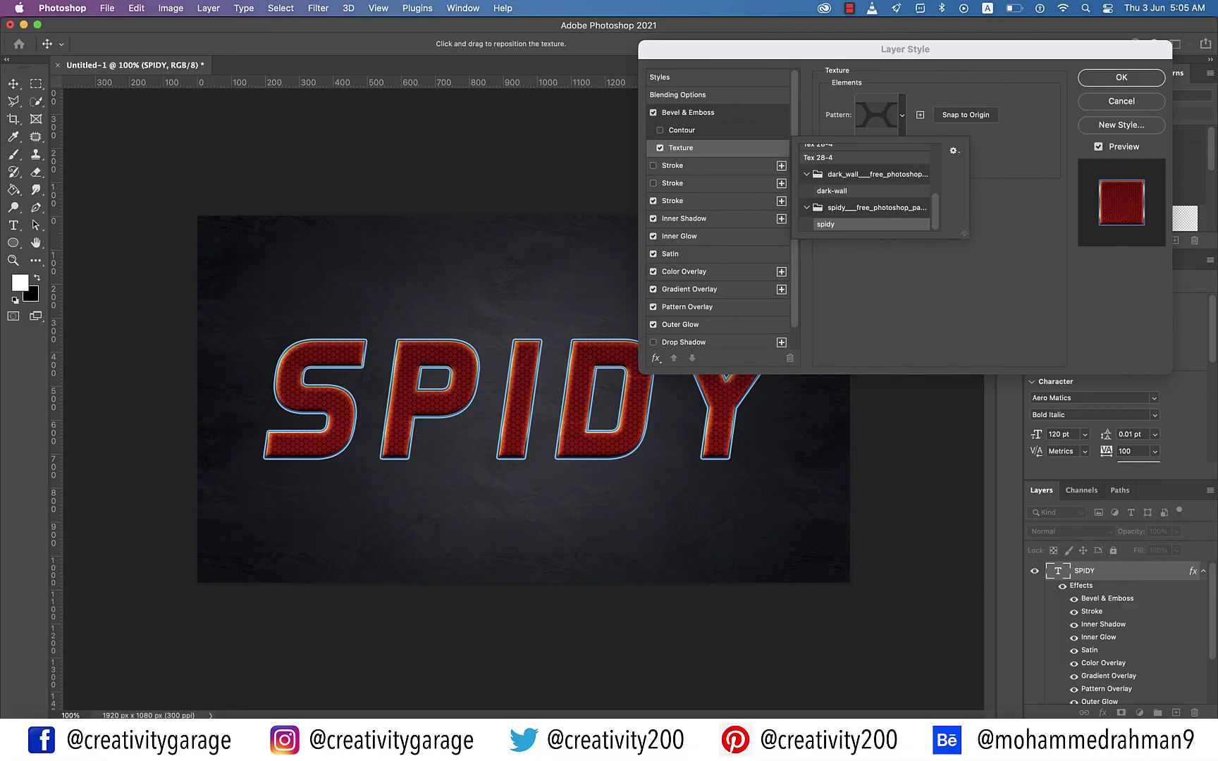
key(Return)
text(25)
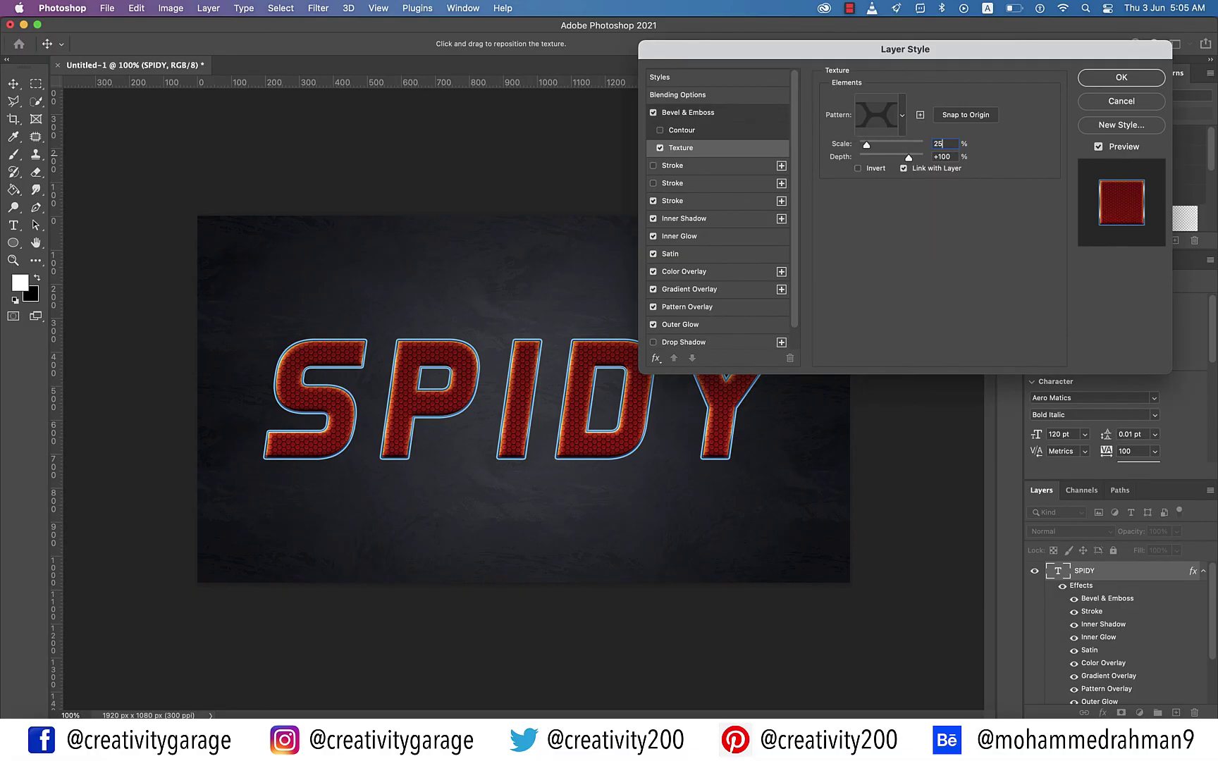
key(Tab)
text(120)
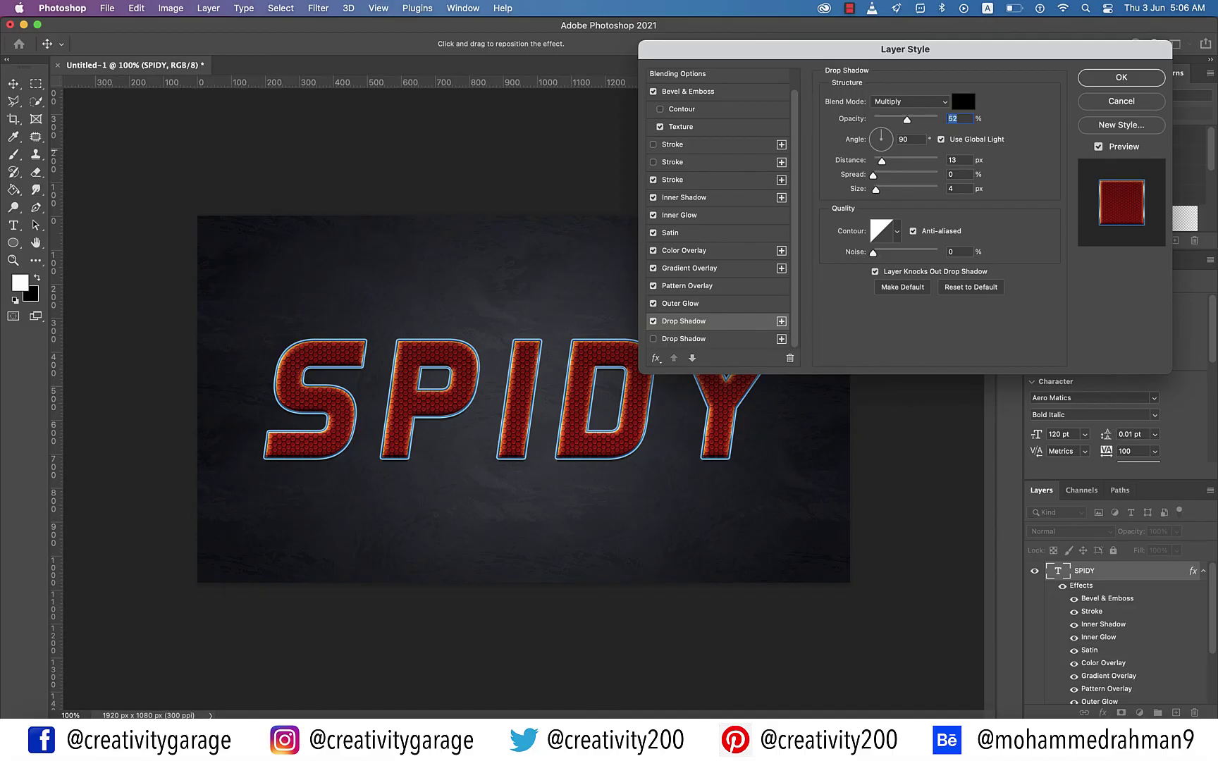
Set the SPIDY text's drop shadow to Normal blend mode with the color #001E2D
click(909, 101)
click(889, 54)
click(963, 102)
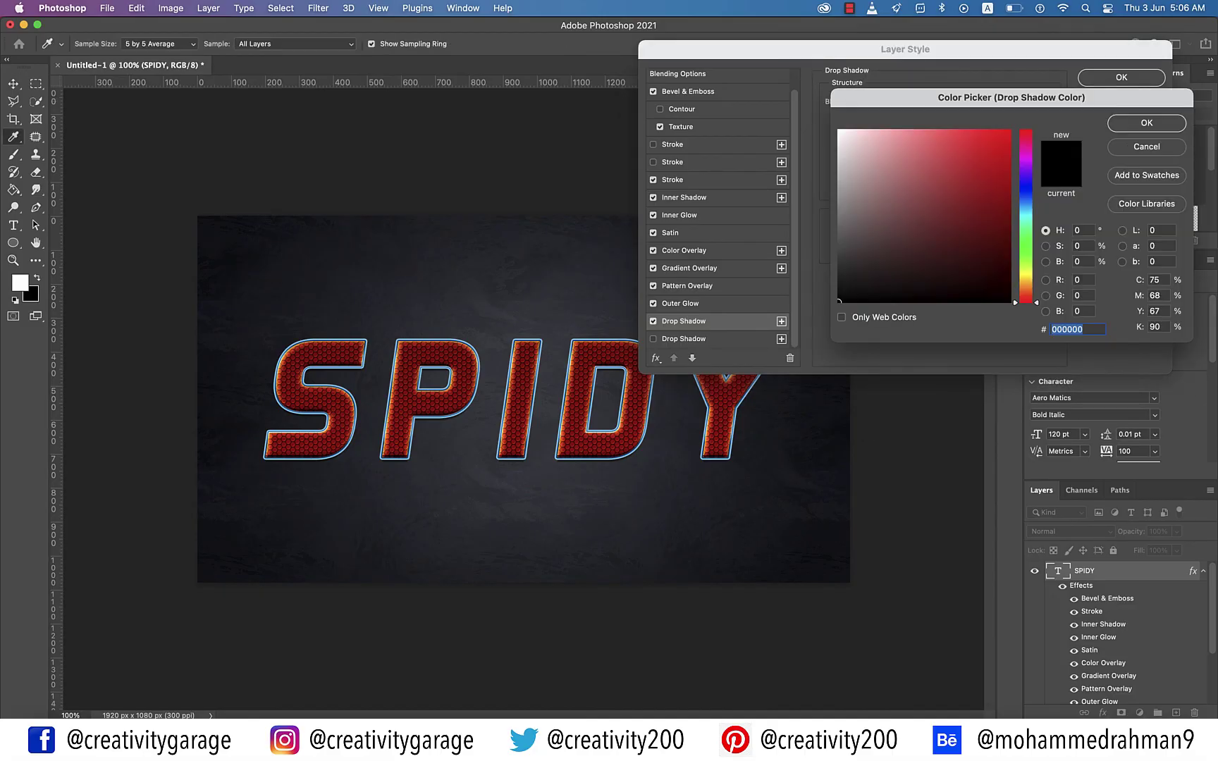
text(001e2d)
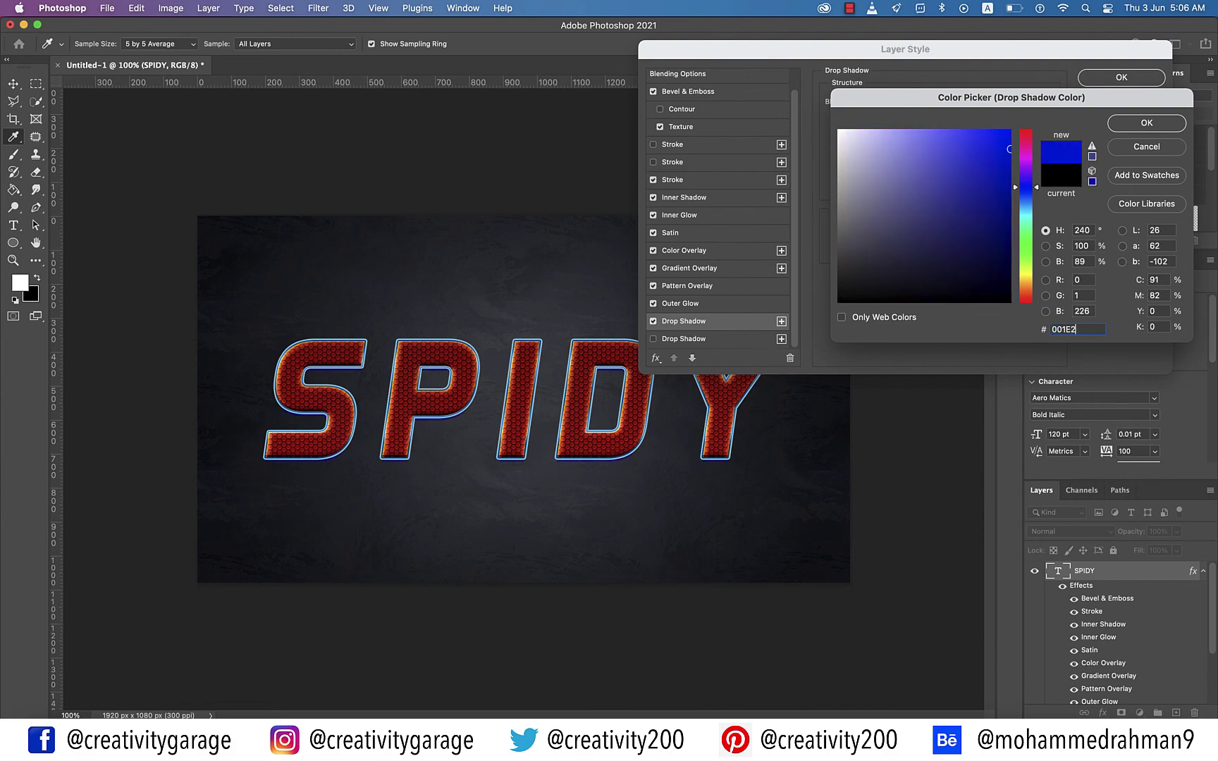
key(Return)
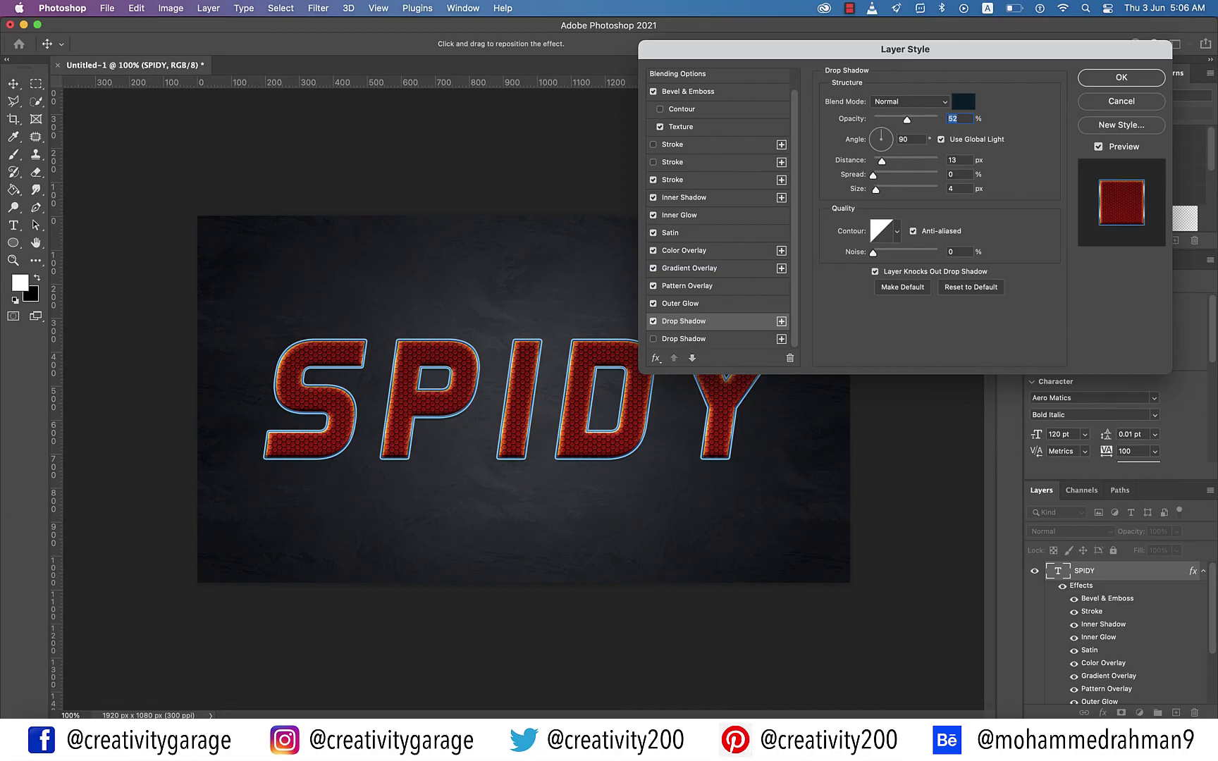
Set the drop shadow's opacity to 100% and its angle to -19° with global light turned off
text(100)
key(super+a)
text(120)
click(941, 139)
Set the drop shadow's distance to 3 px, spread to 100% and size to 11 px, and apply the layer styles
key(super+a)
text(3)
key(Tab)
text(100)
key(Tab)
text(11)
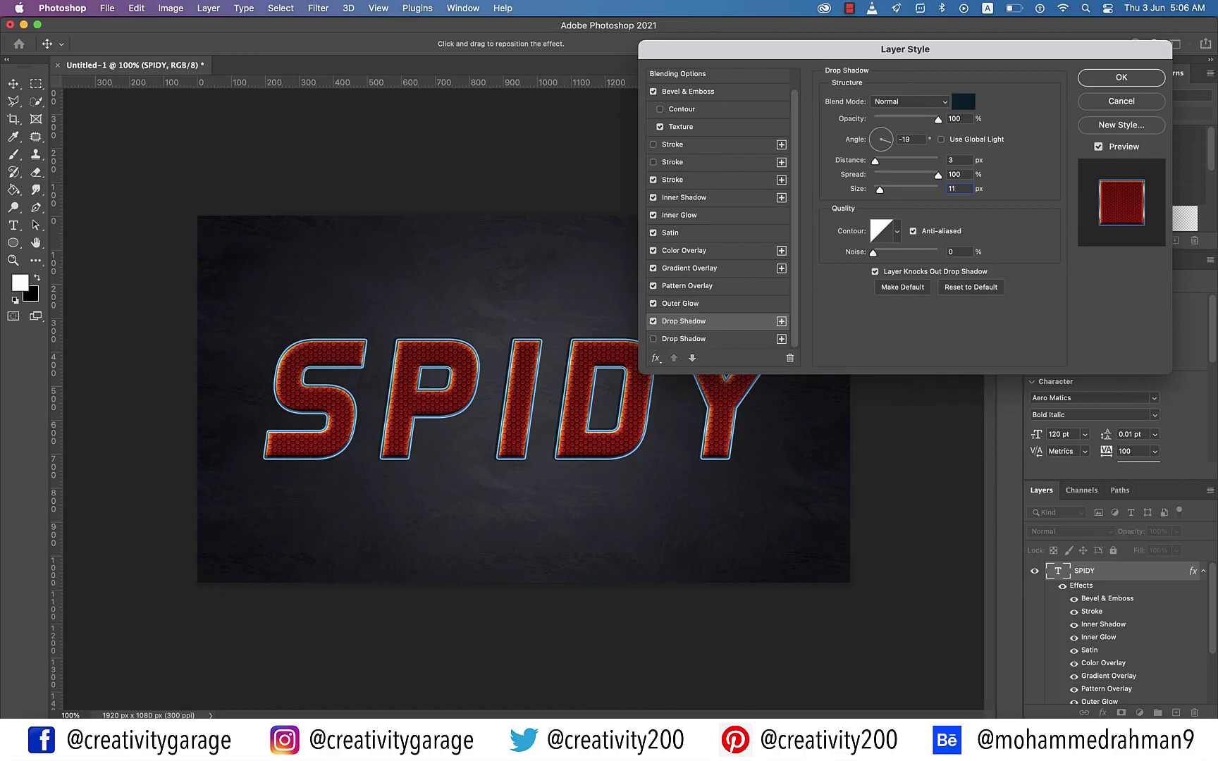
key(Return)
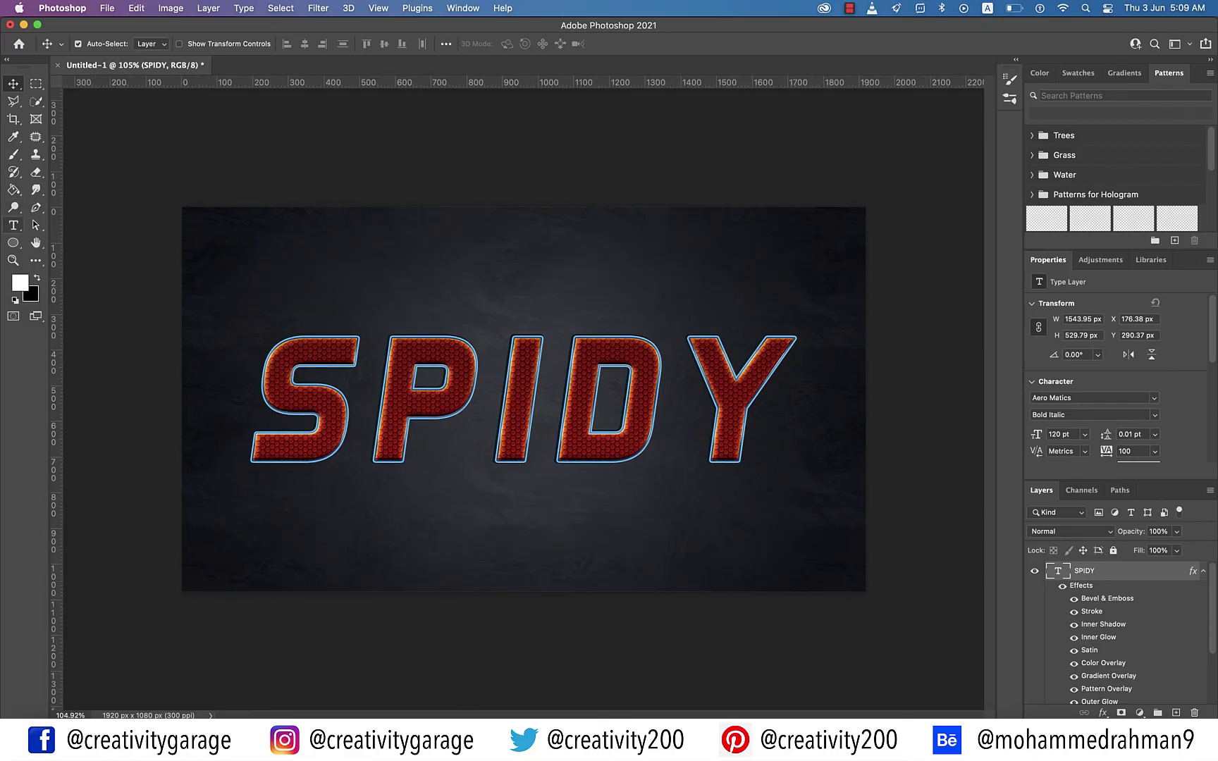
Insert an E before the Y so the text reads SPIDEY, and commit the text edit
click(13, 225)
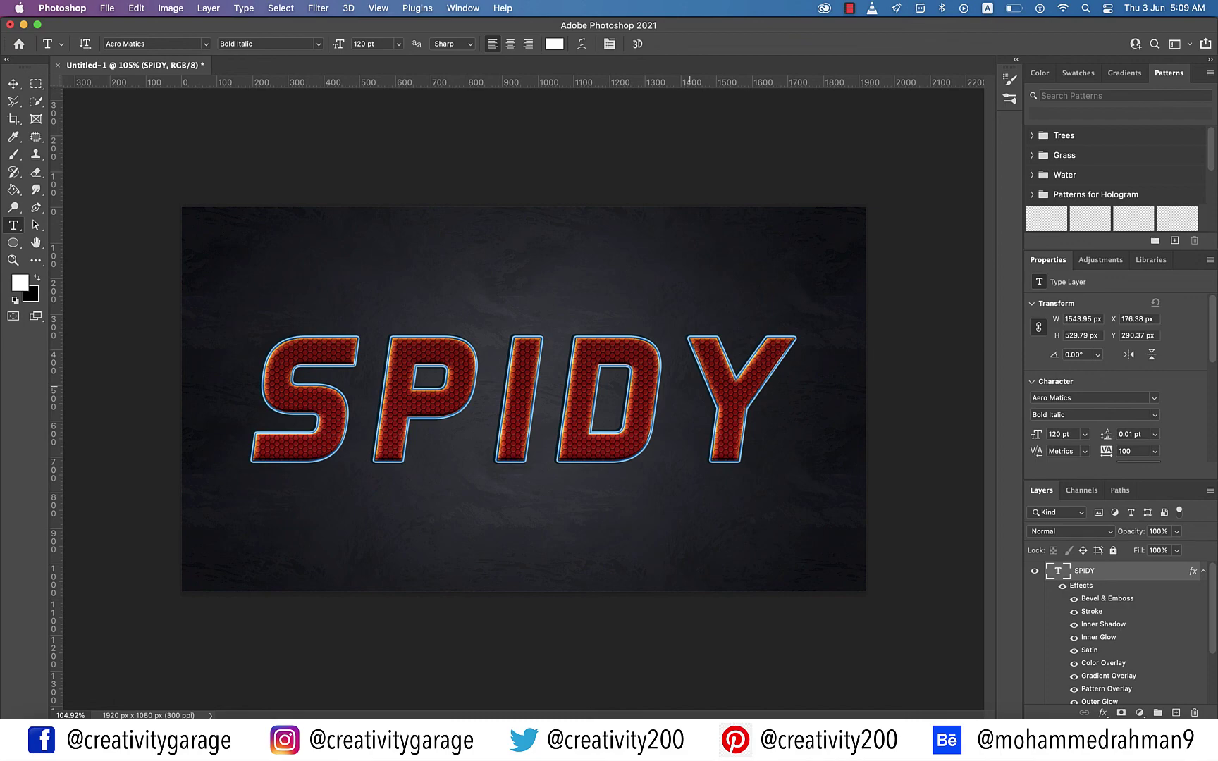
click(689, 387)
text(E)
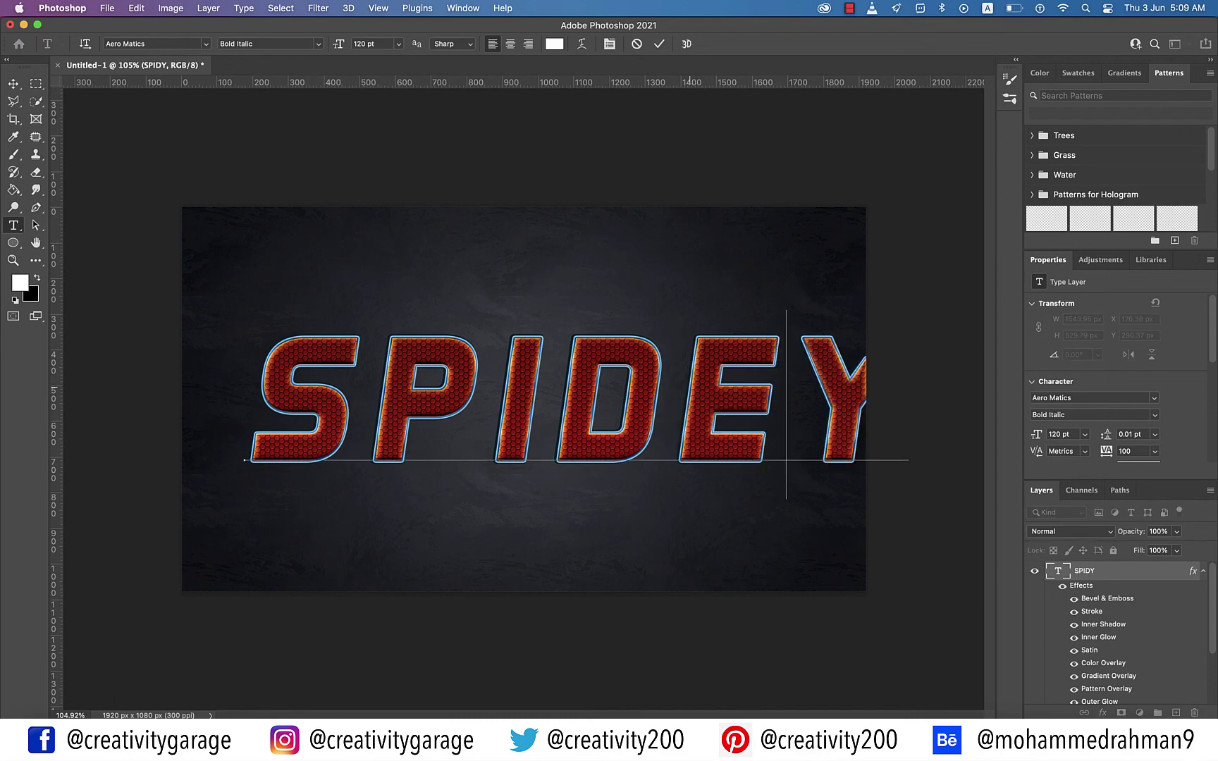
click(13, 83)
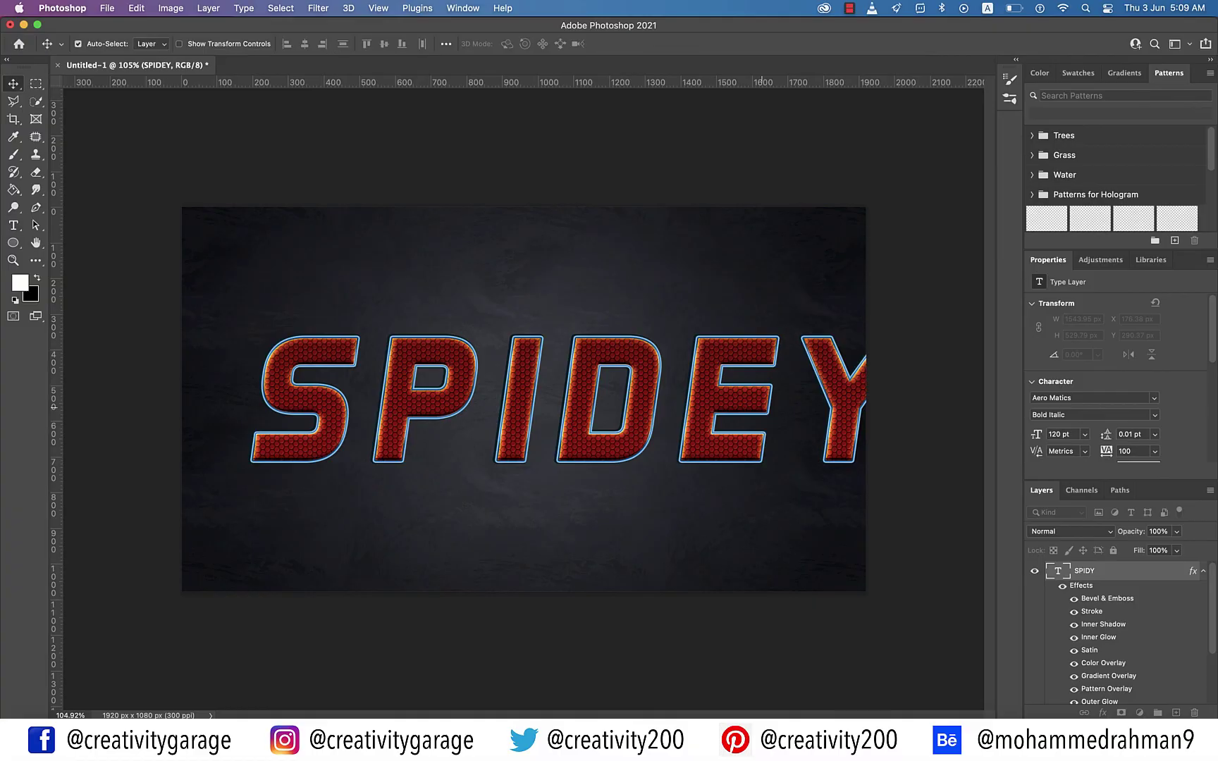
Scale the SPIDEY text to about 93.5%, center it on the canvas, apply the transform and deselect the layer
drag(856, 311, 816, 328)
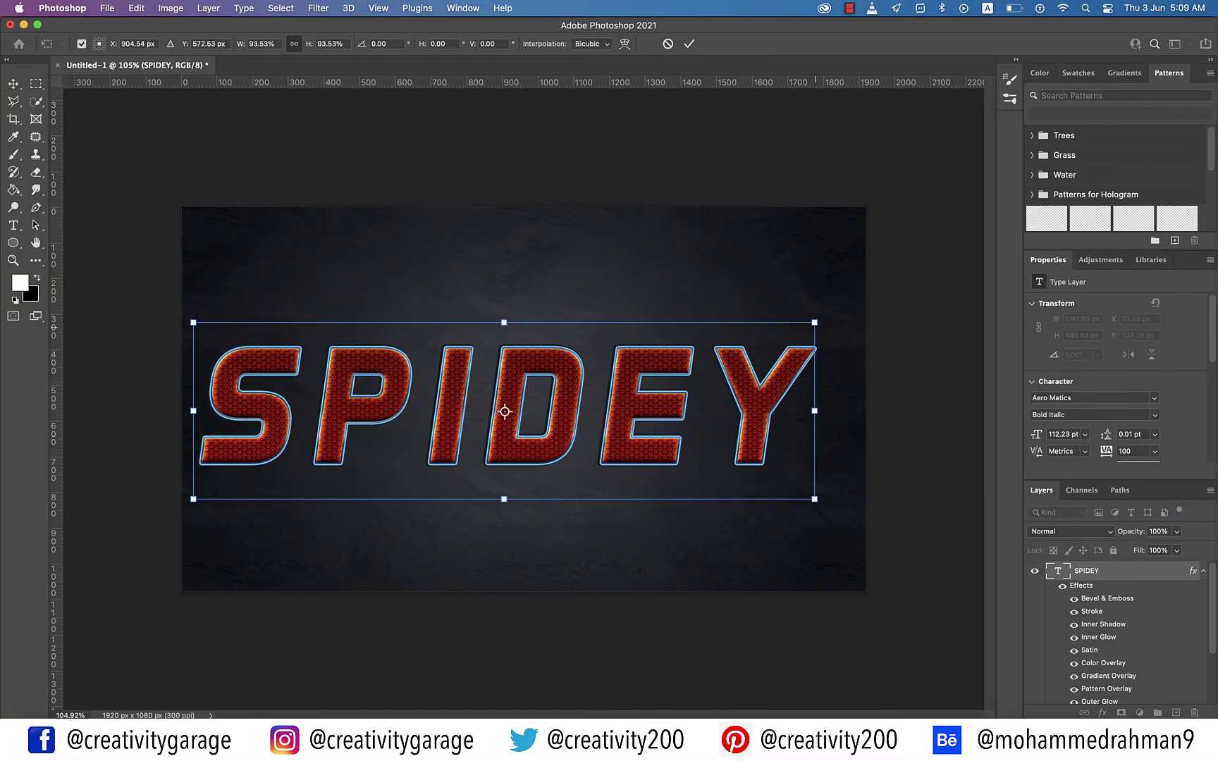
drag(755, 372, 775, 363)
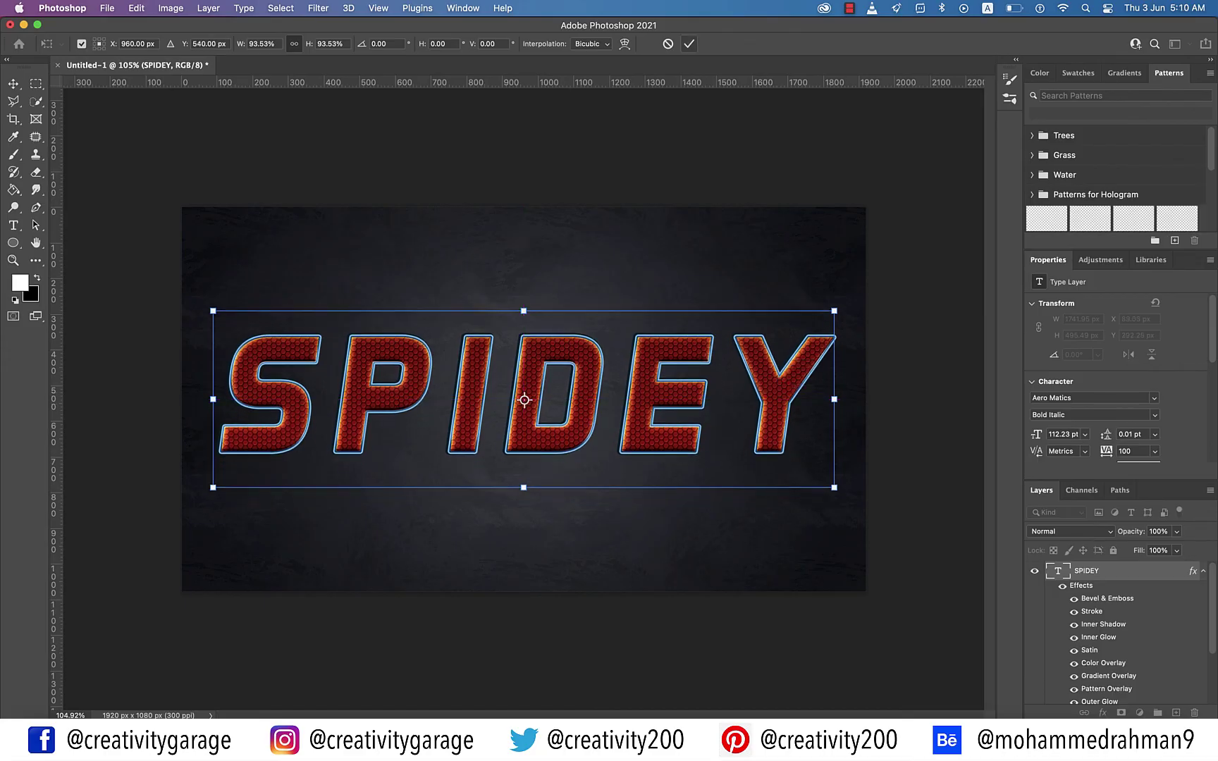
click(689, 44)
click(907, 374)
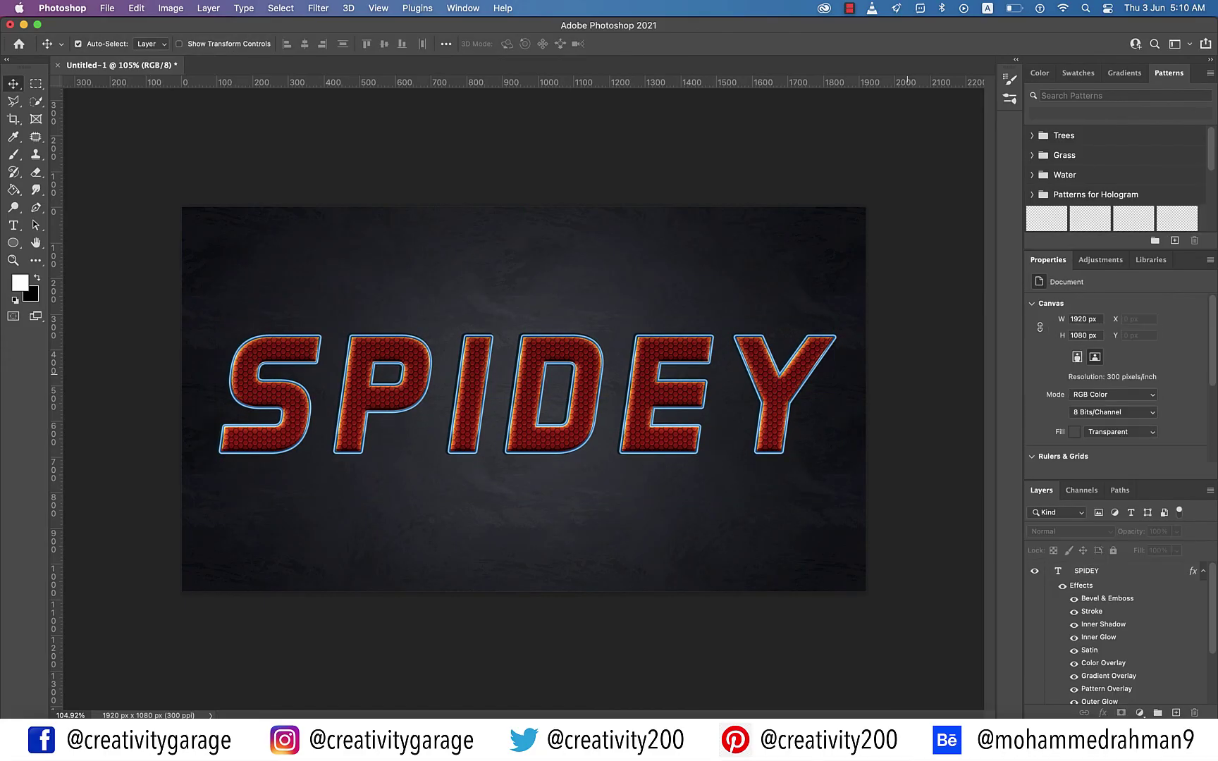